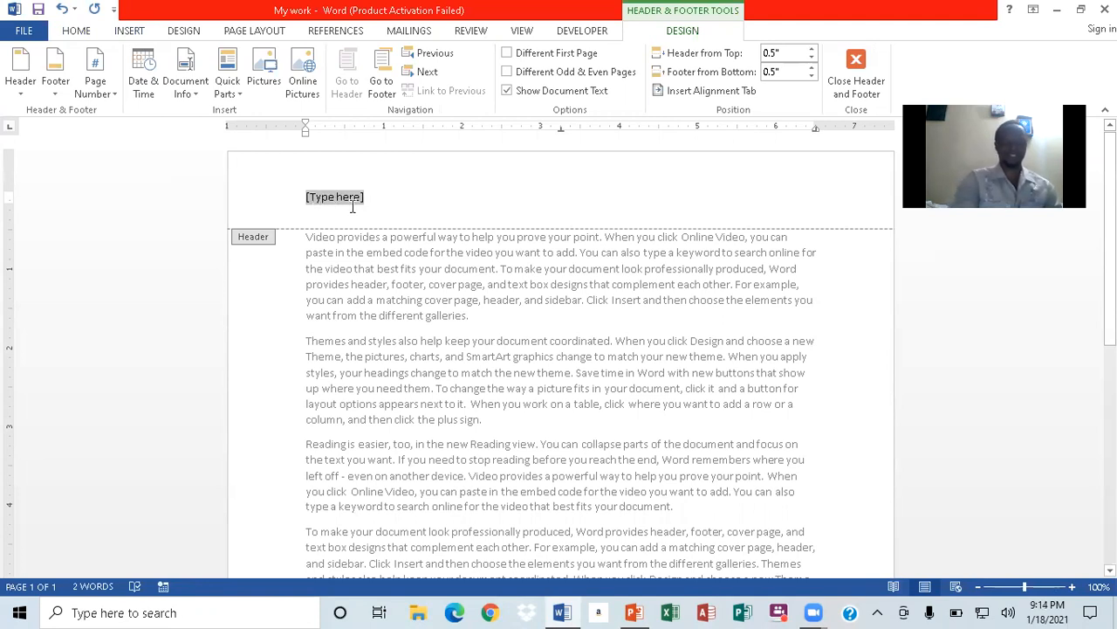
# Enter ALL ABOUT COMPUTER as the header text and return to editing the document body.
pyautogui.write('Al')
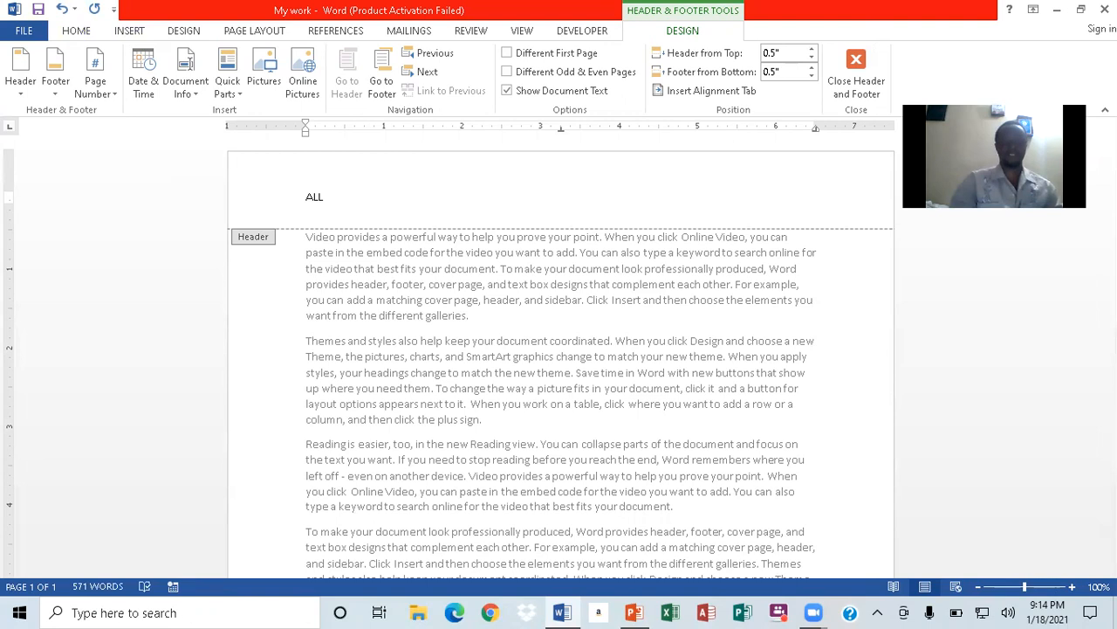
pyautogui.write('L ')
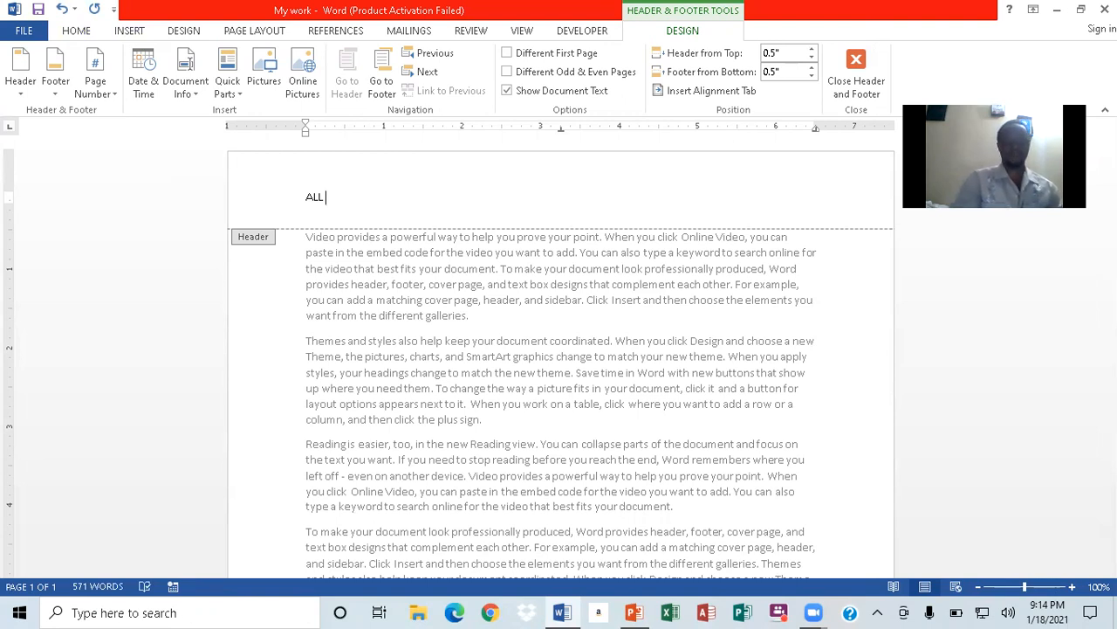
pyautogui.write('ABOUT COMPUTER')
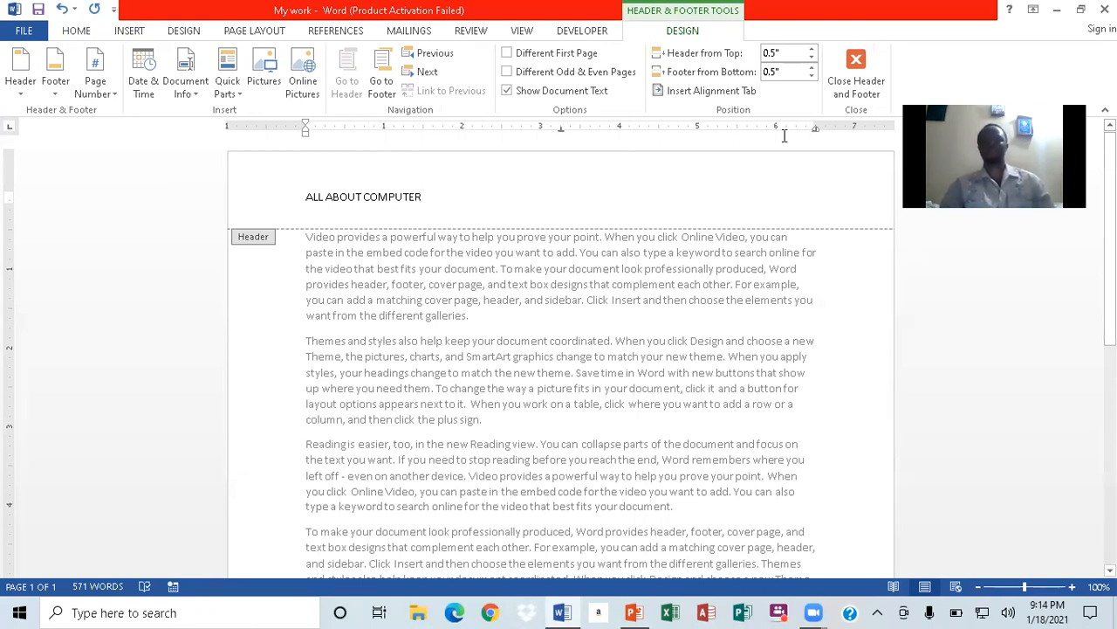
pyautogui.click(856, 59)
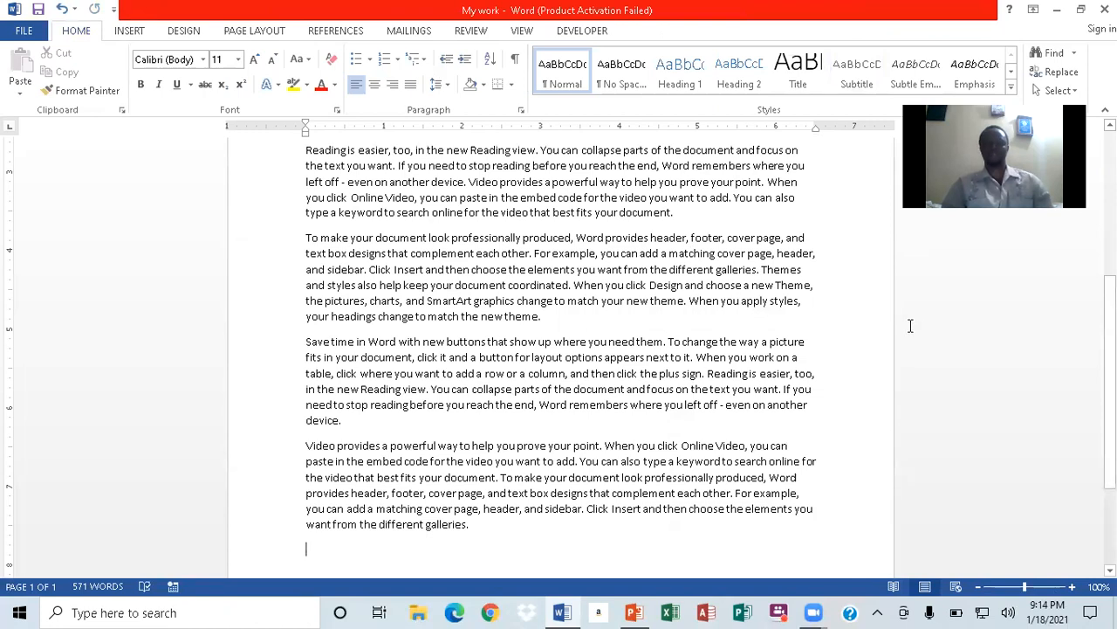
pyautogui.scroll(6, 864, 214)
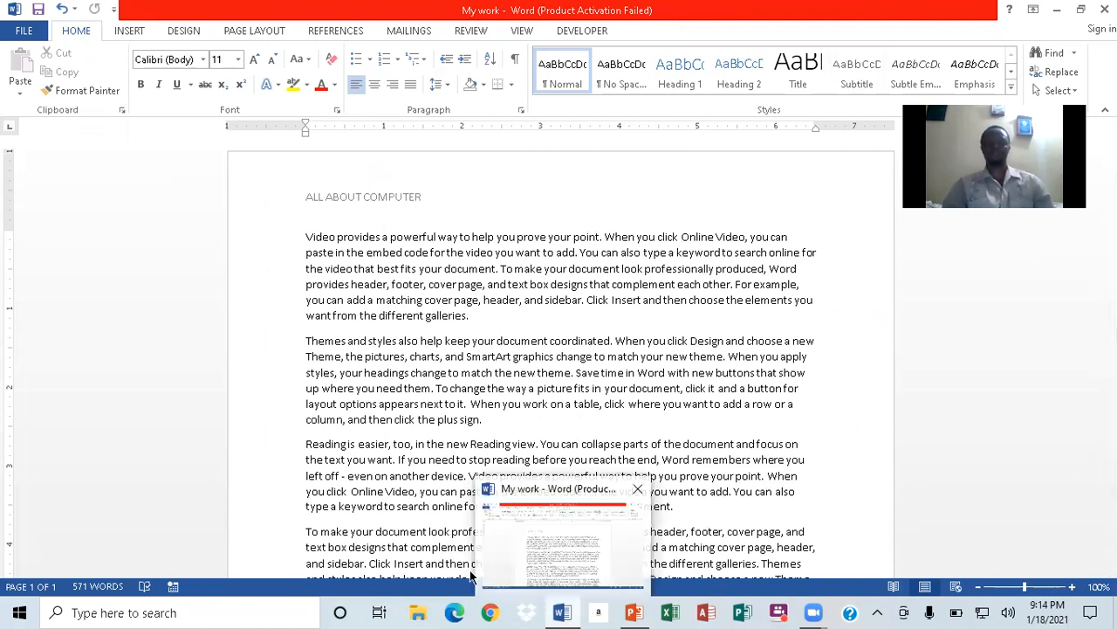
# Check the PowerPoint task list, and give the Word document a Blank footer reading 17/1/2021 with "Created by" and the author's name below.
pyautogui.click(632, 611)
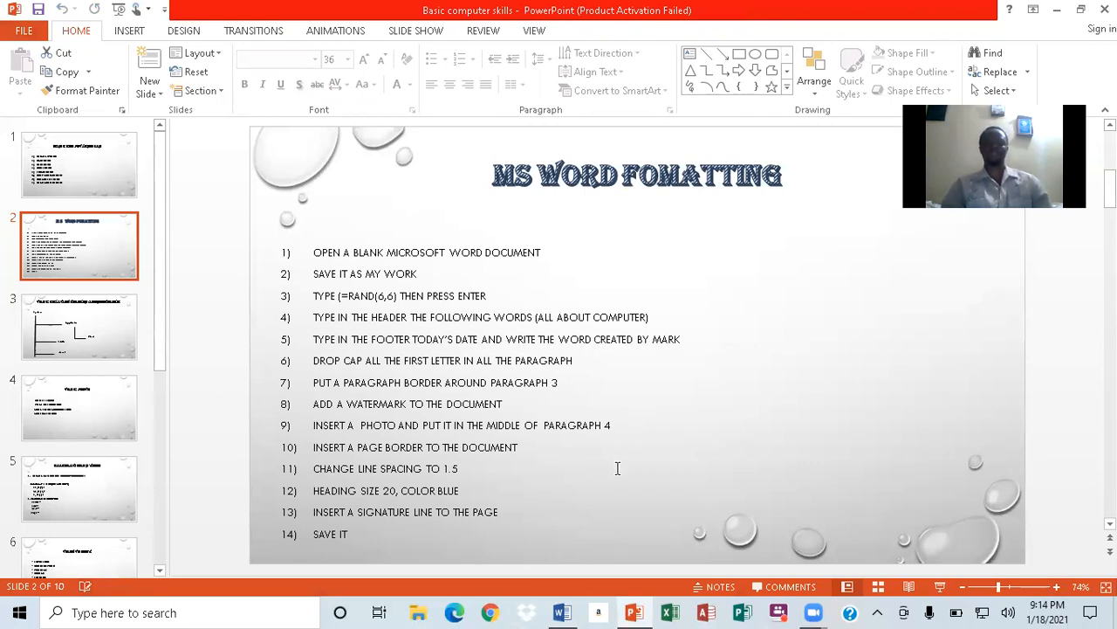
pyautogui.click(562, 612)
pyautogui.click(128, 31)
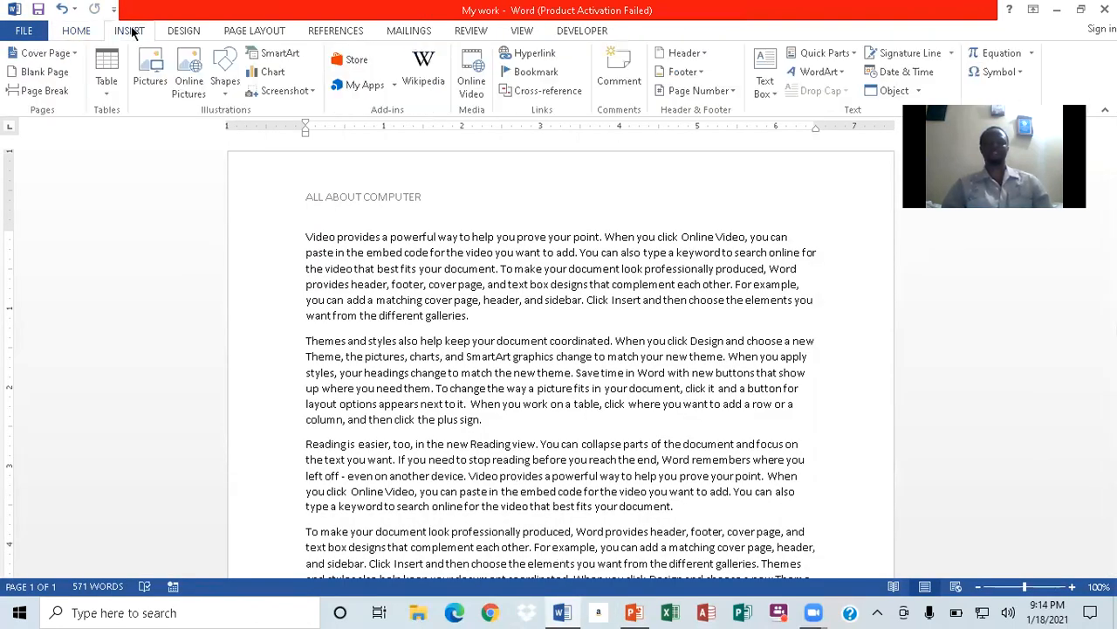
pyautogui.click(704, 71)
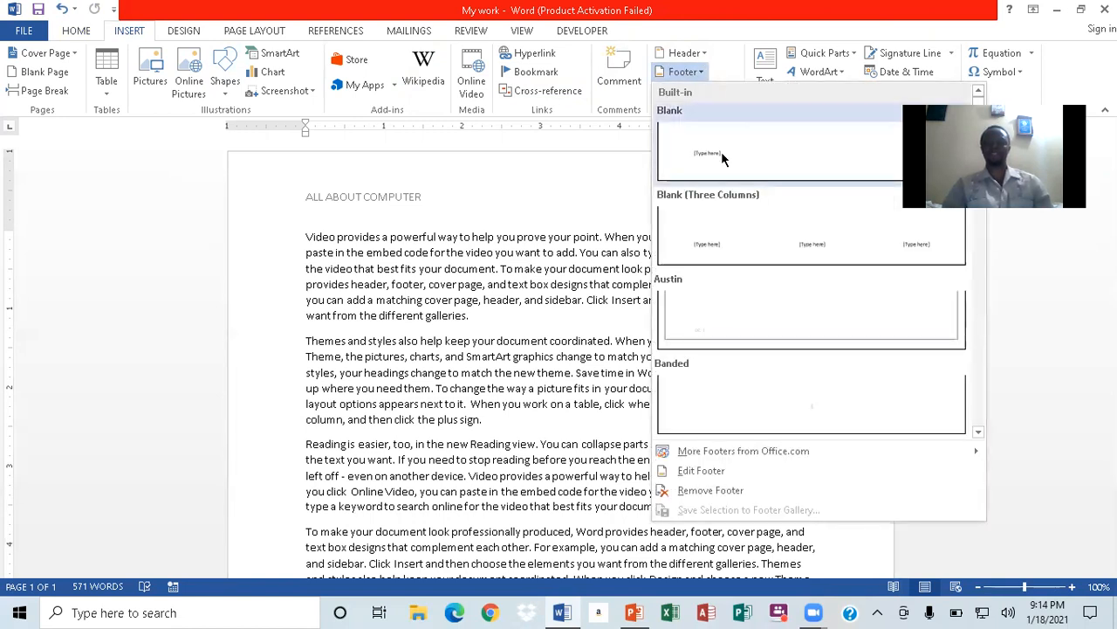
pyautogui.click(707, 155)
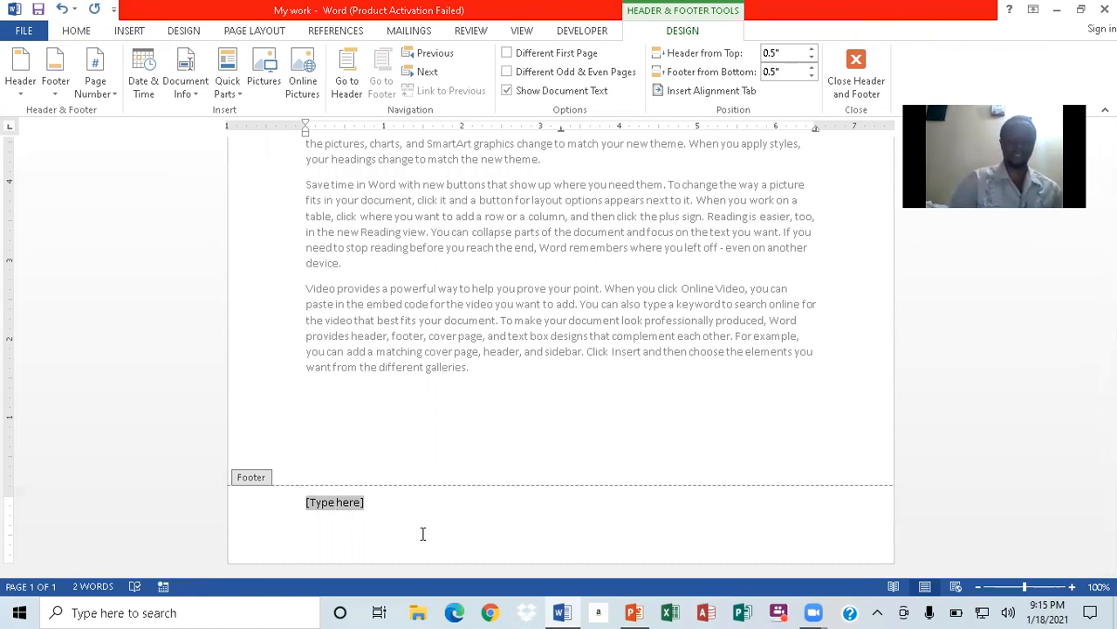
pyautogui.write('17/1/2021')
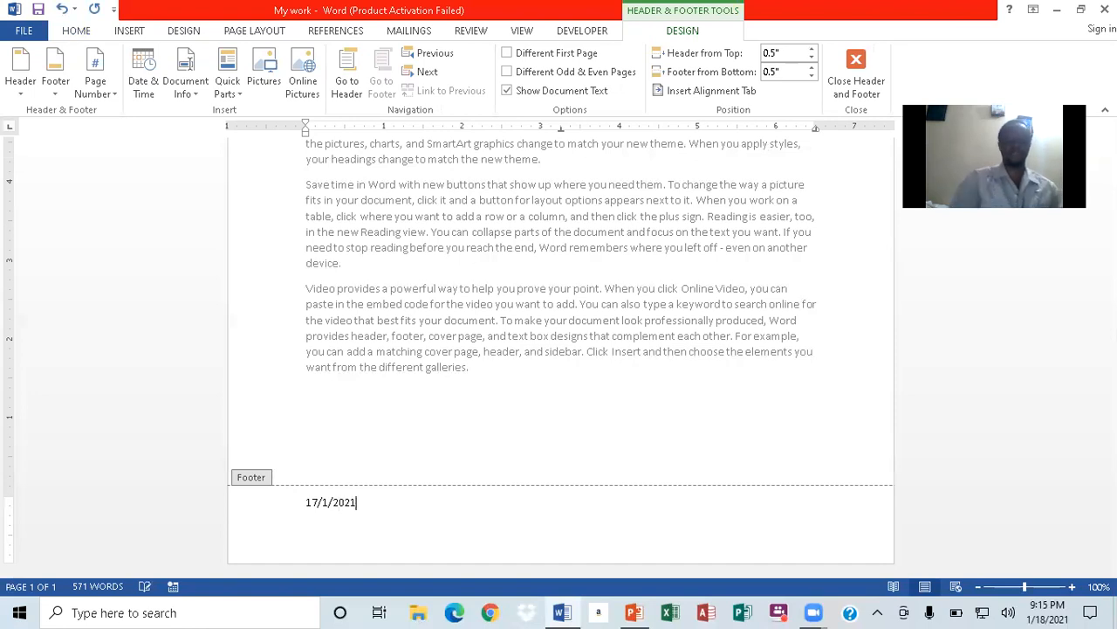
pyautogui.press('Return')
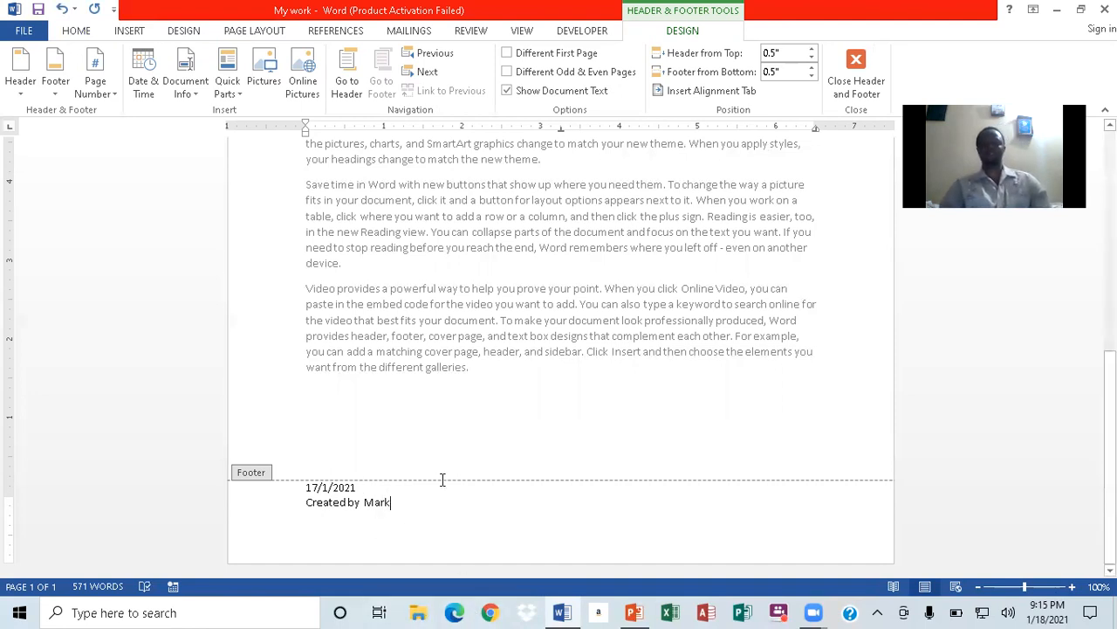
pyautogui.click(861, 55)
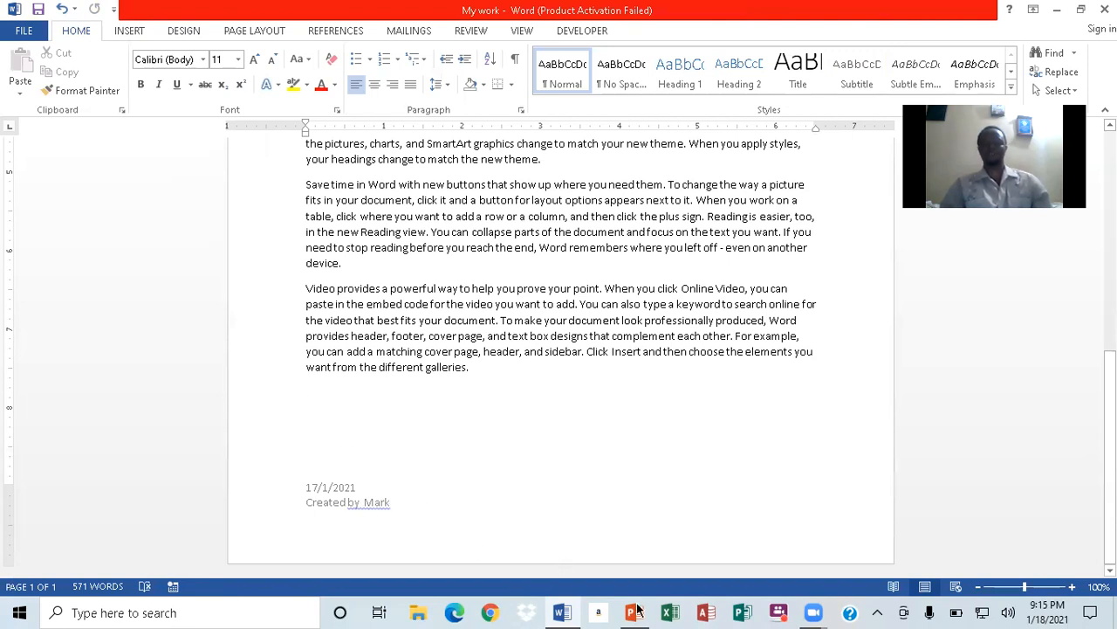
# Consult the PowerPoint task list, and apply a Dropped drop cap to the first letter of the Word document's first paragraph.
pyautogui.hotkey('alt', 'Tab')
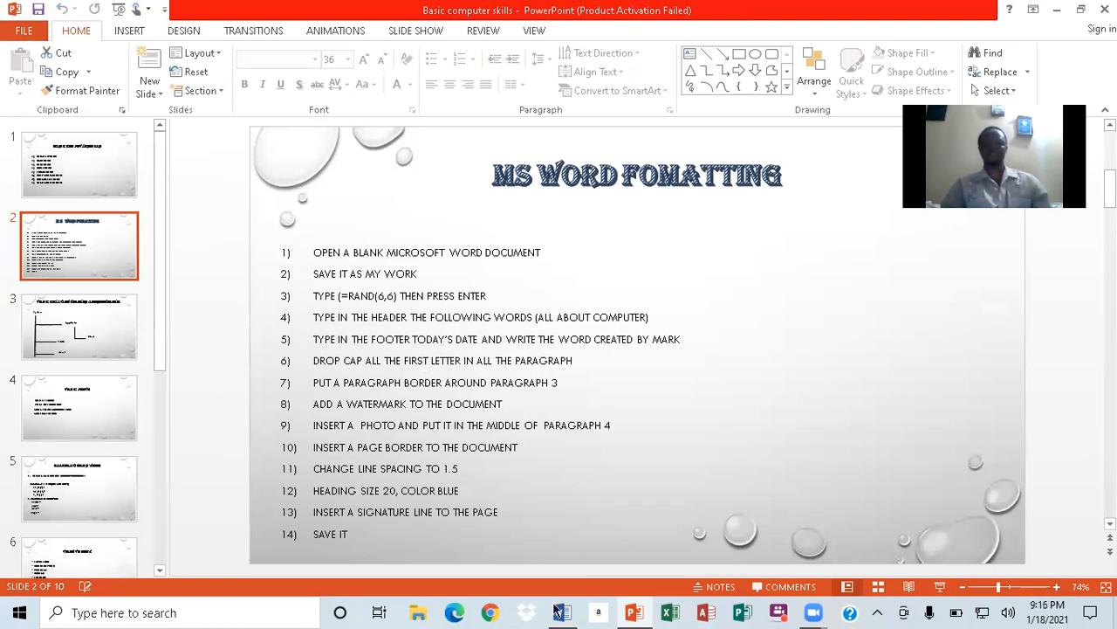
pyautogui.click(564, 546)
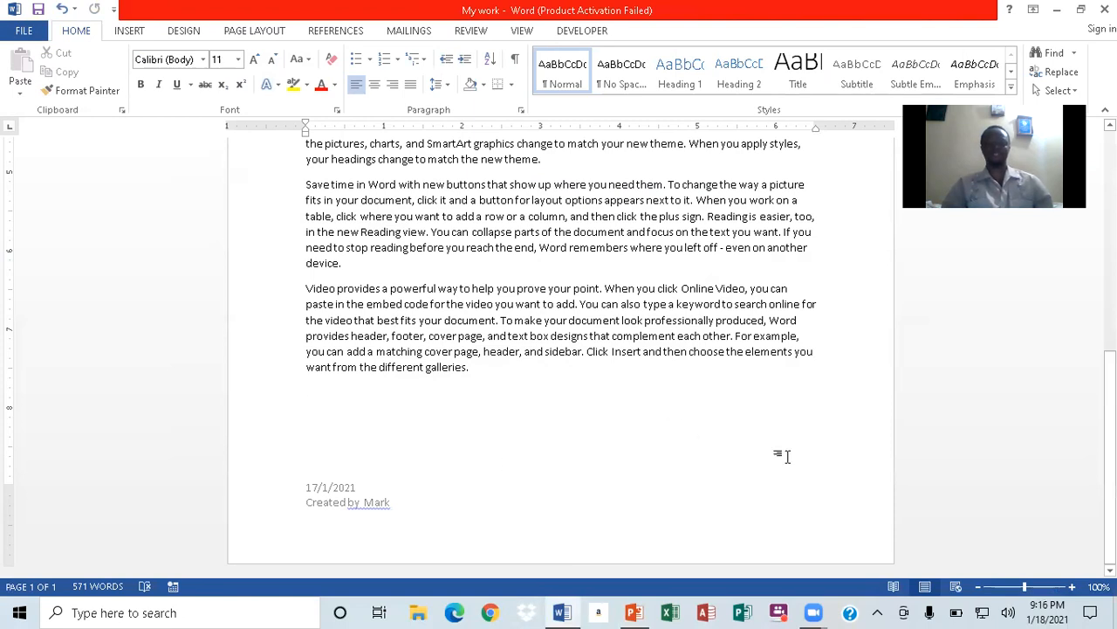
pyautogui.moveTo(1110, 437); pyautogui.dragTo(1110, 215)
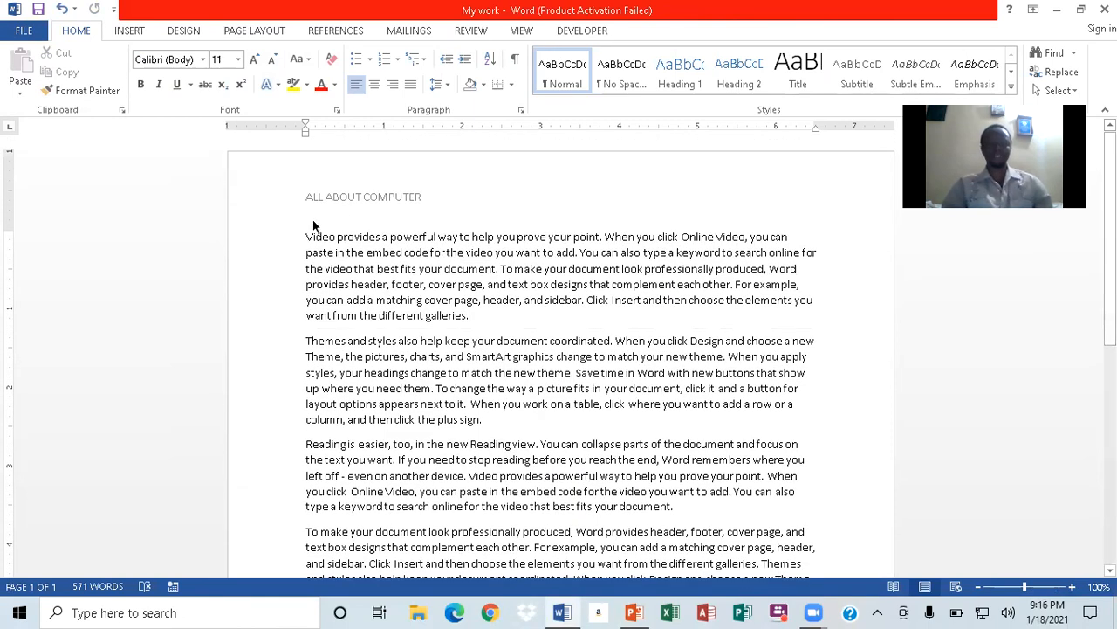
pyautogui.moveTo(312, 235); pyautogui.dragTo(305, 234)
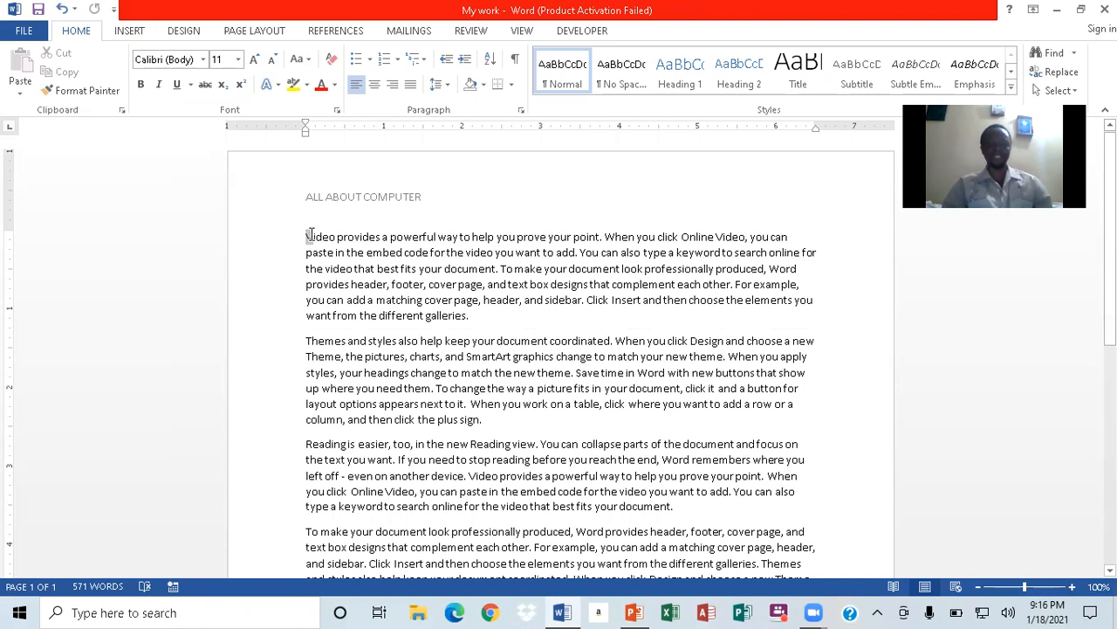
pyautogui.click(130, 31)
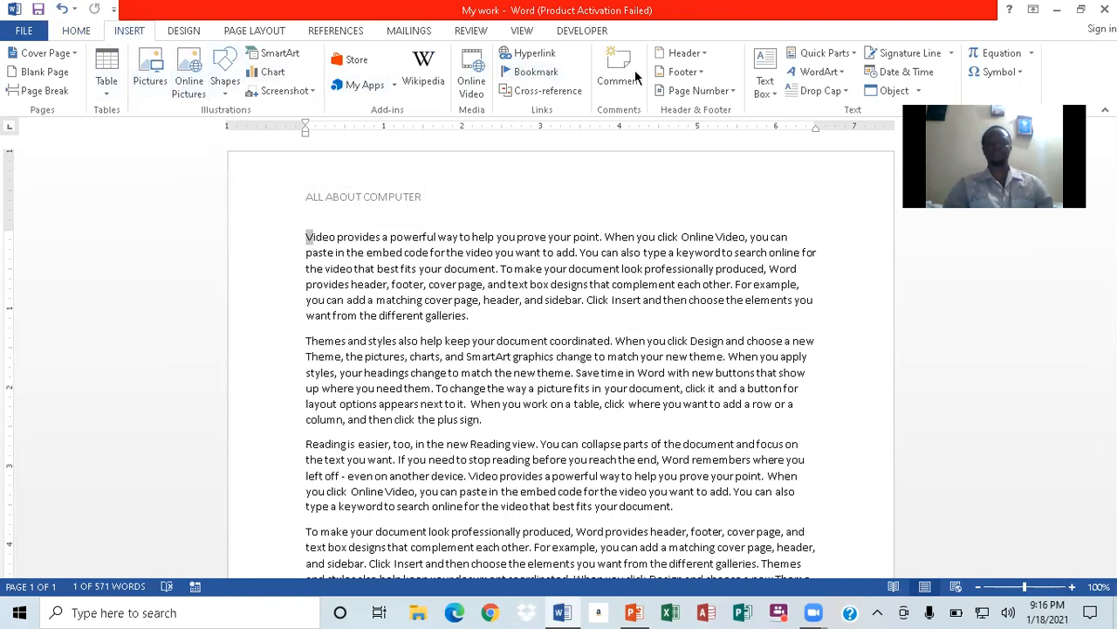
pyautogui.click(850, 93)
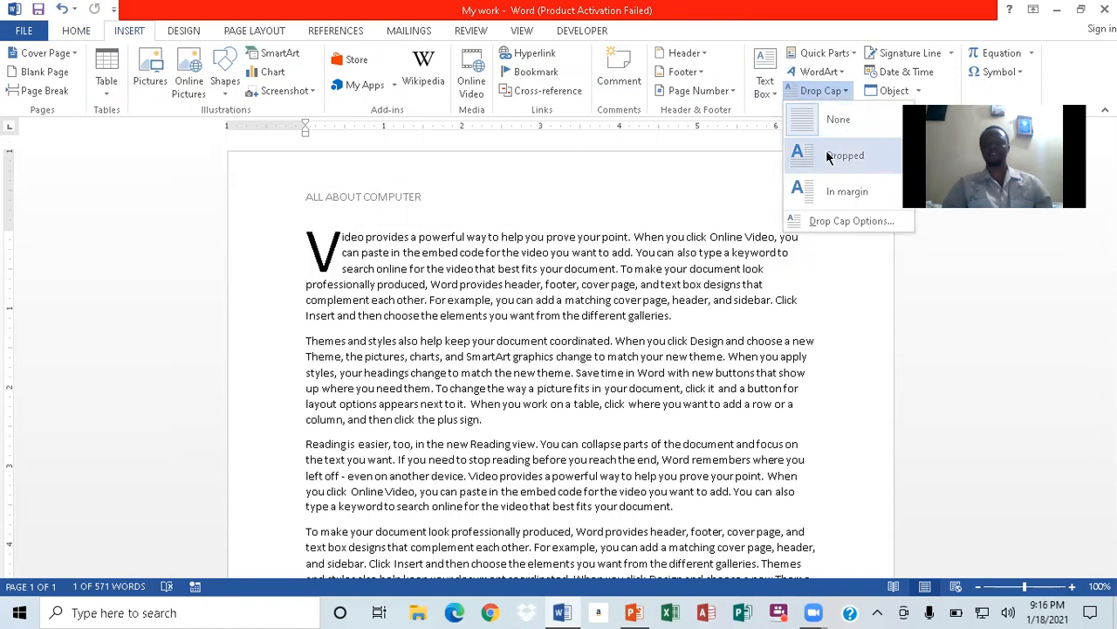
pyautogui.click(834, 157)
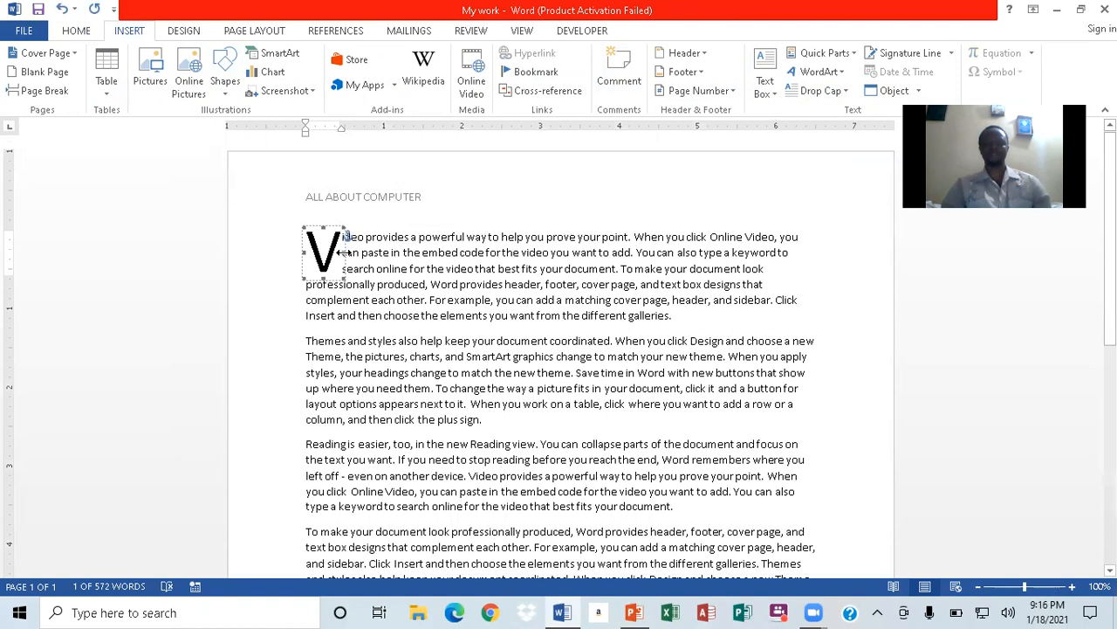
pyautogui.click(271, 286)
pyautogui.click(308, 318)
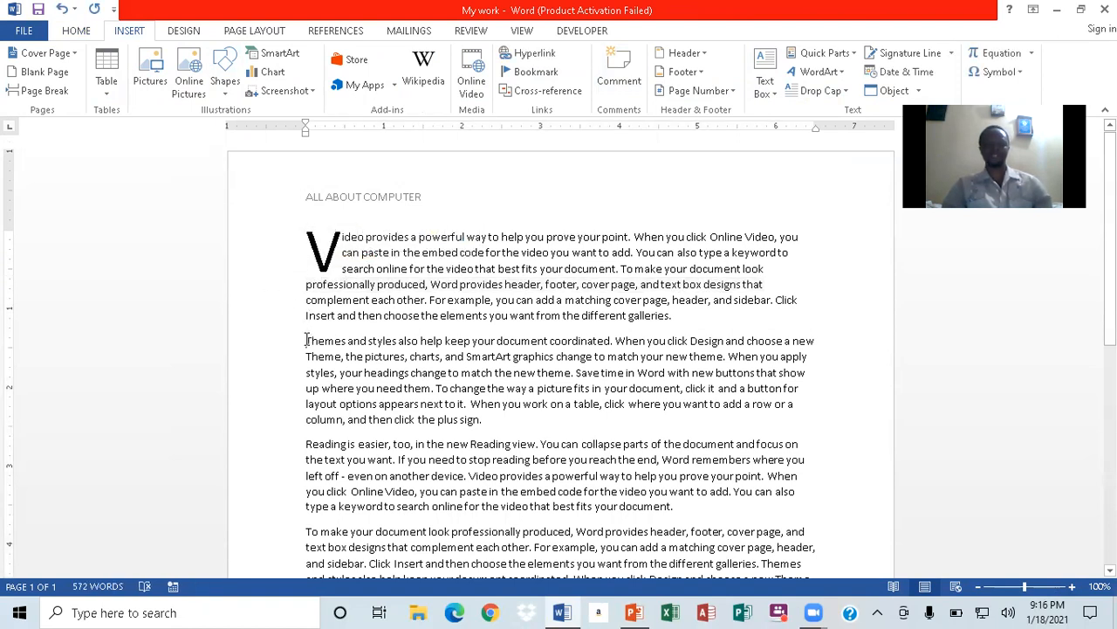
# Apply a Dropped drop cap to the first letters of the second and third paragraphs.
pyautogui.moveTo(307, 341); pyautogui.dragTo(312, 341)
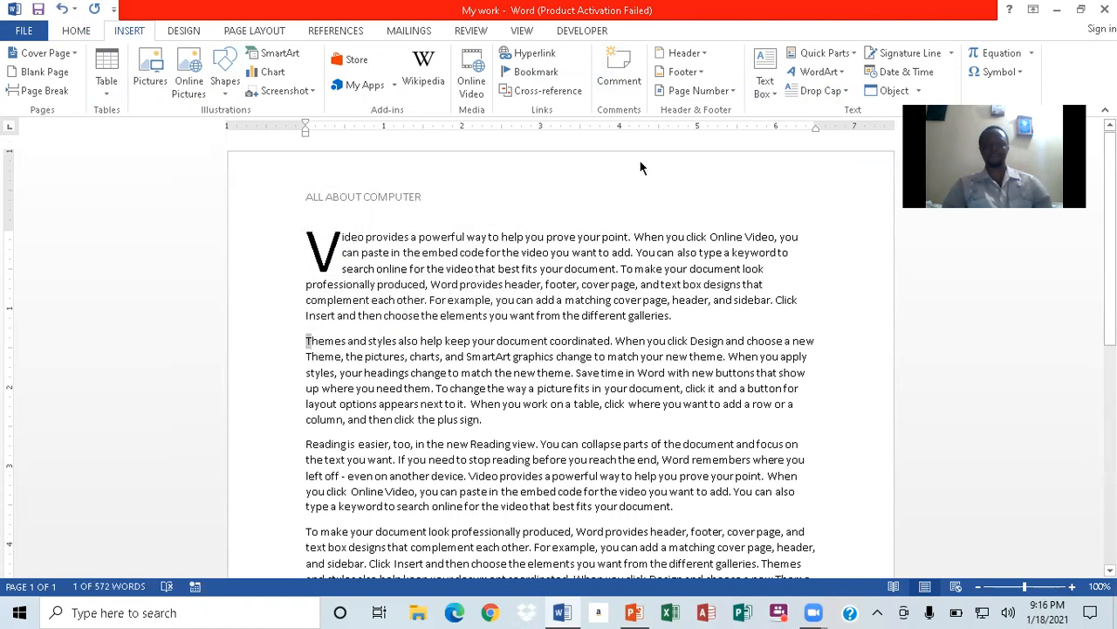
pyautogui.click(845, 91)
pyautogui.click(834, 155)
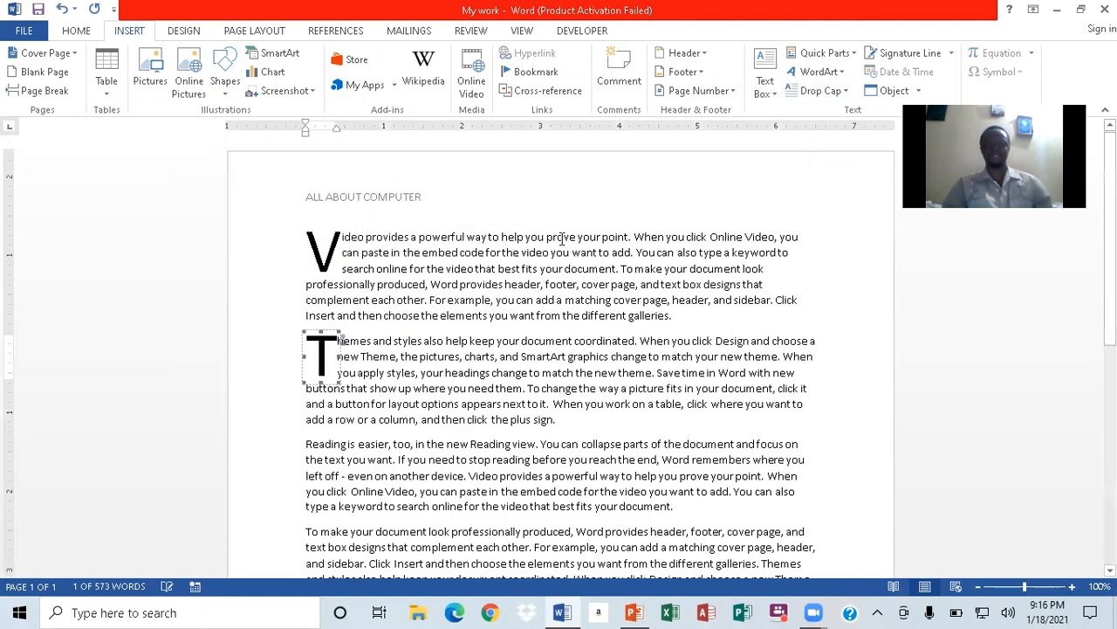
pyautogui.moveTo(306, 443); pyautogui.dragTo(315, 443)
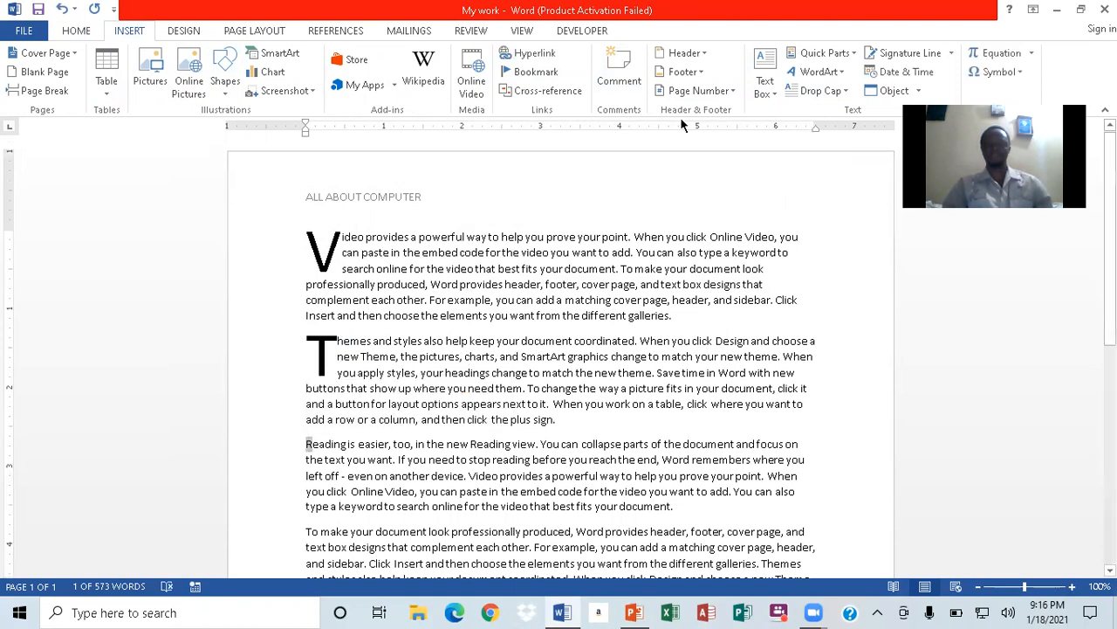
pyautogui.click(845, 90)
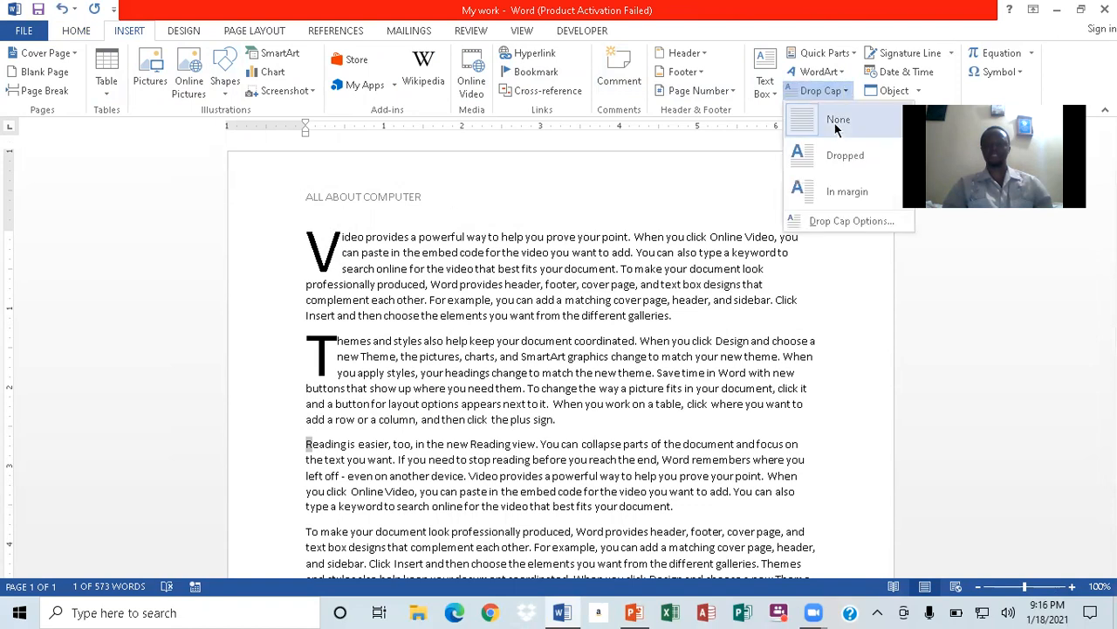
pyautogui.click(837, 155)
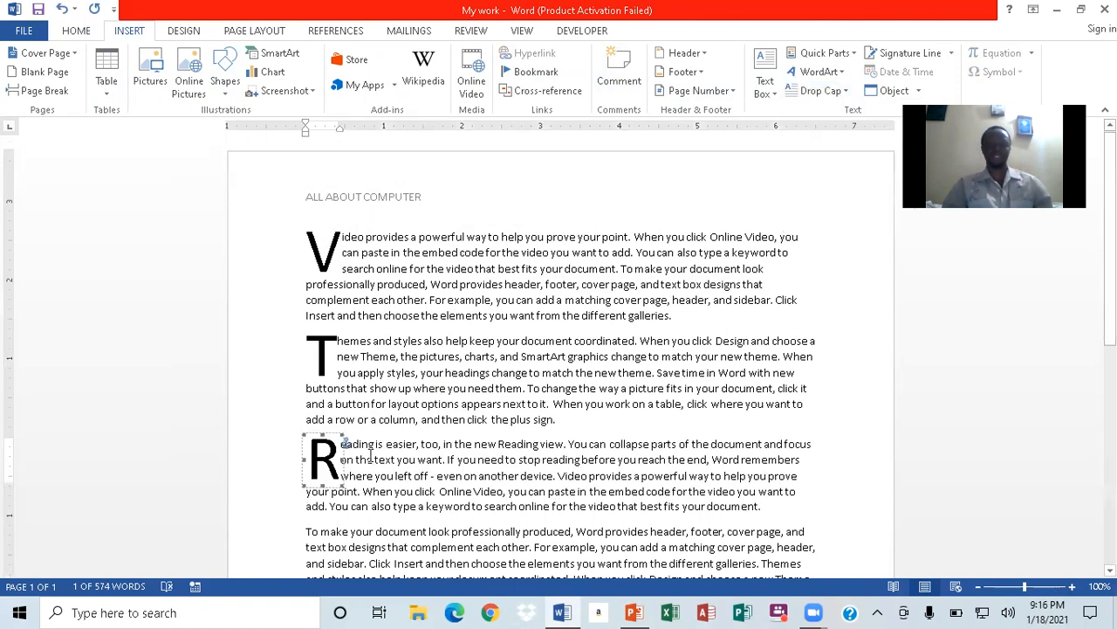
# Apply a Dropped drop cap to the first letters of the fourth and fifth paragraphs.
pyautogui.click(307, 532)
pyautogui.moveTo(305, 532); pyautogui.dragTo(313, 532)
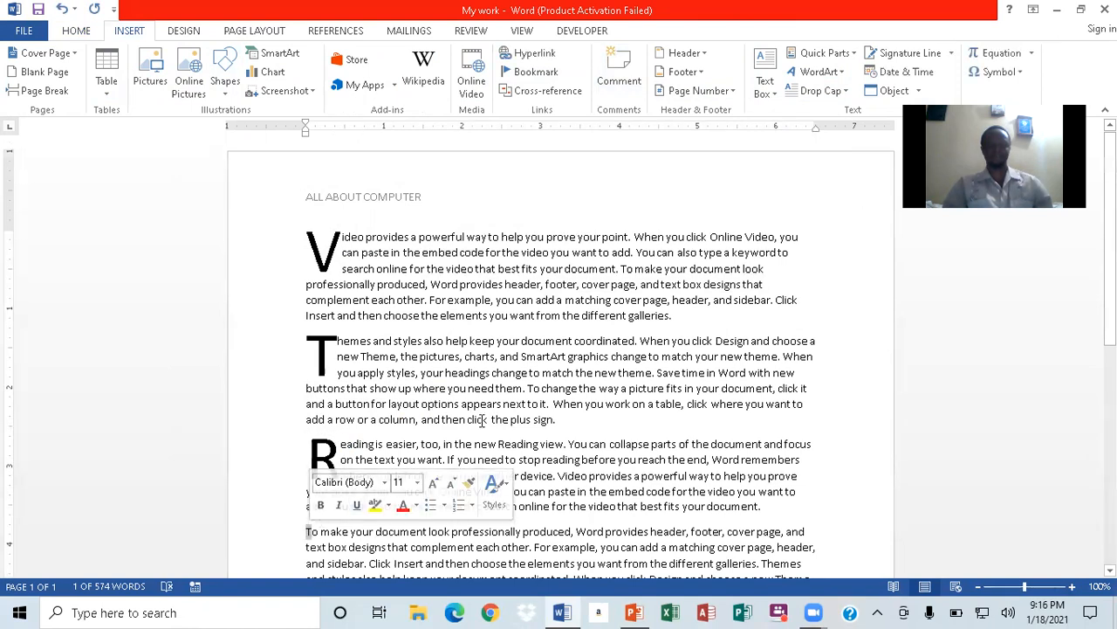
pyautogui.click(851, 91)
pyautogui.click(834, 153)
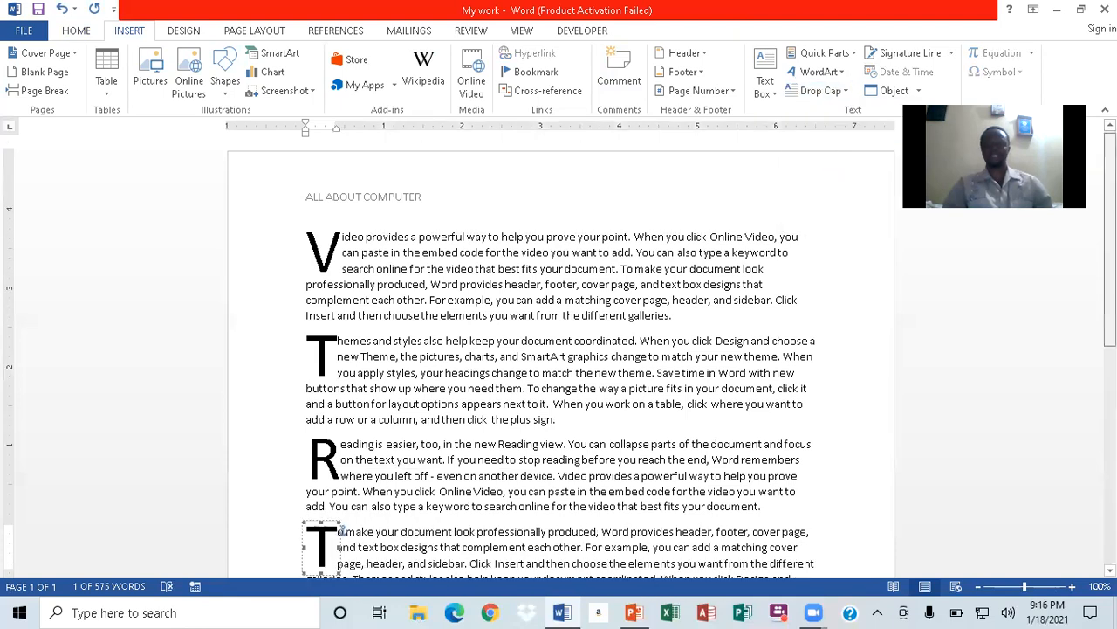
pyautogui.scroll(-3, 559, 349)
pyautogui.scroll(-1, 559, 349)
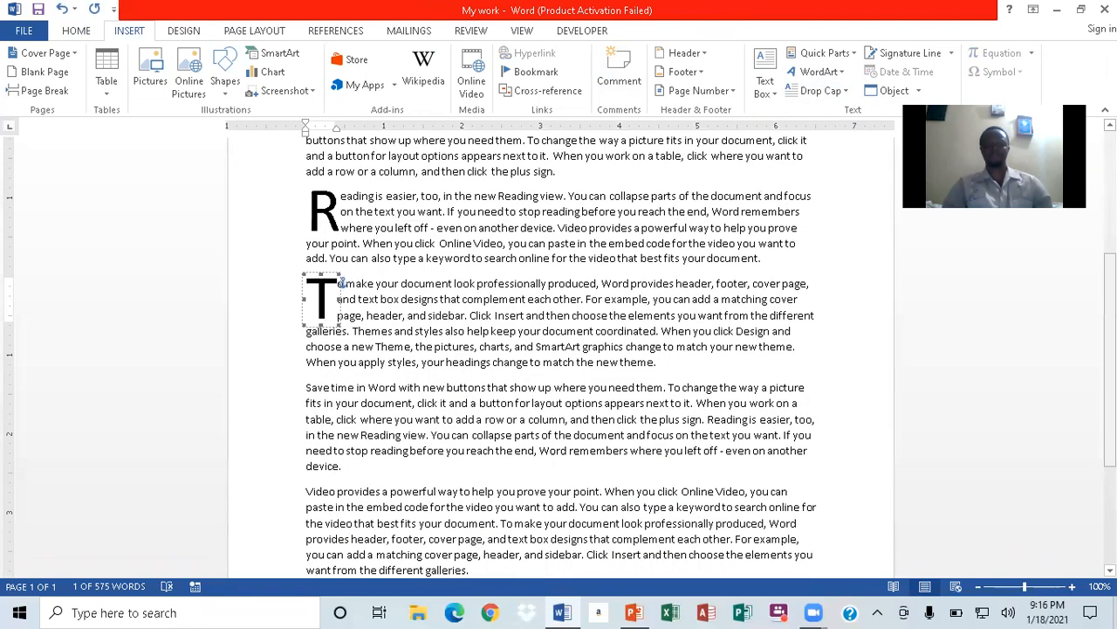
pyautogui.scroll(-2, 559, 349)
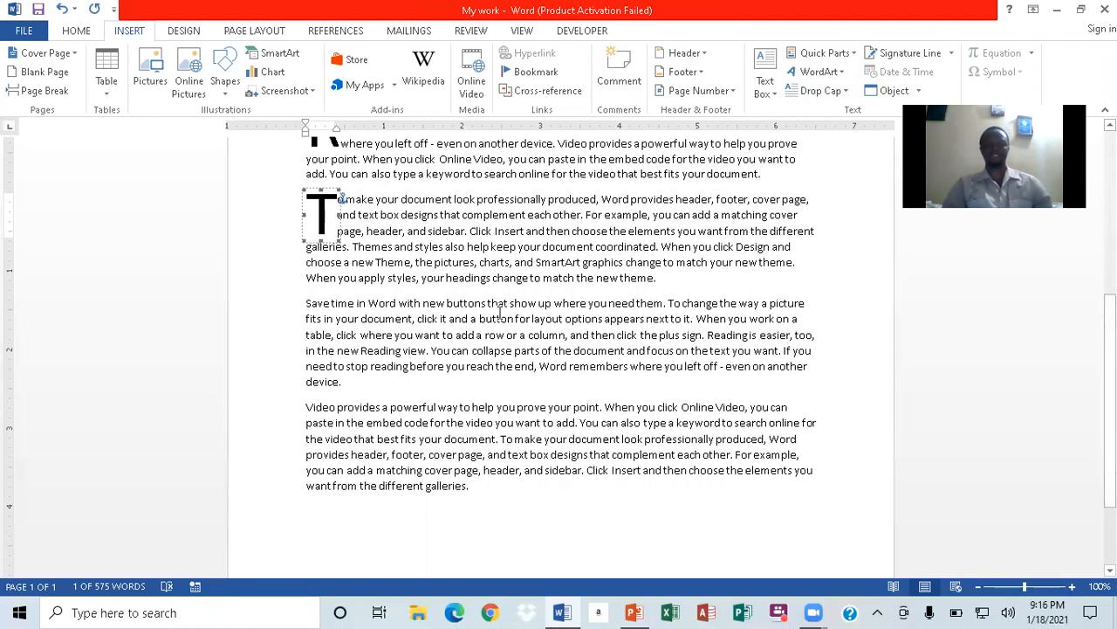
pyautogui.moveTo(307, 302); pyautogui.dragTo(312, 303)
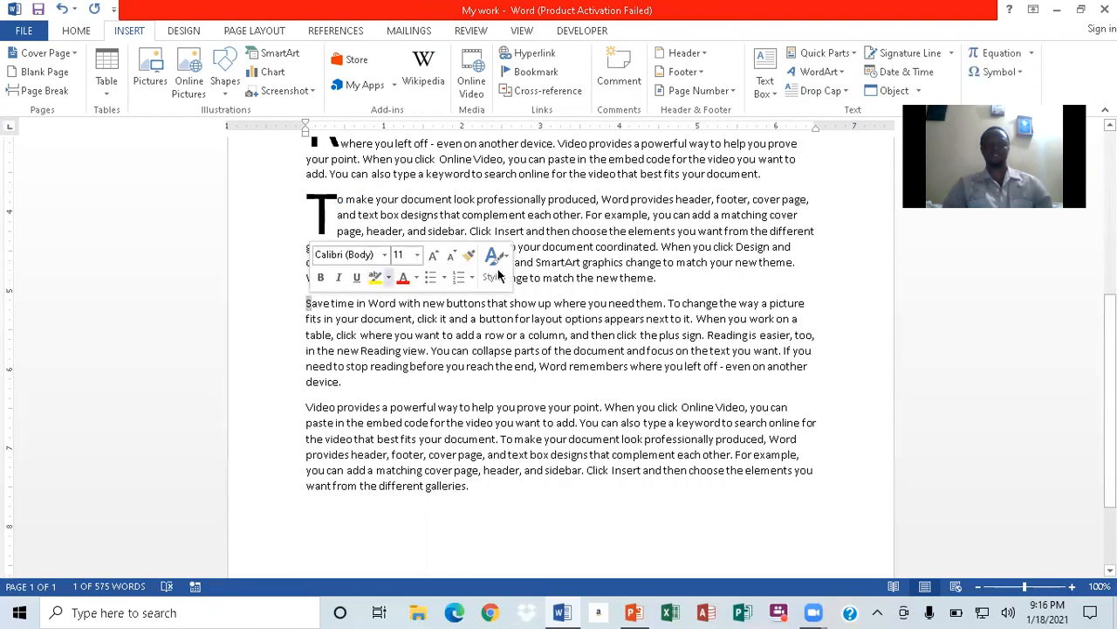
pyautogui.click(845, 91)
pyautogui.click(845, 154)
# Apply a Dropped drop cap to the first letter of the sixth and last paragraph.
pyautogui.moveTo(302, 406); pyautogui.dragTo(313, 407)
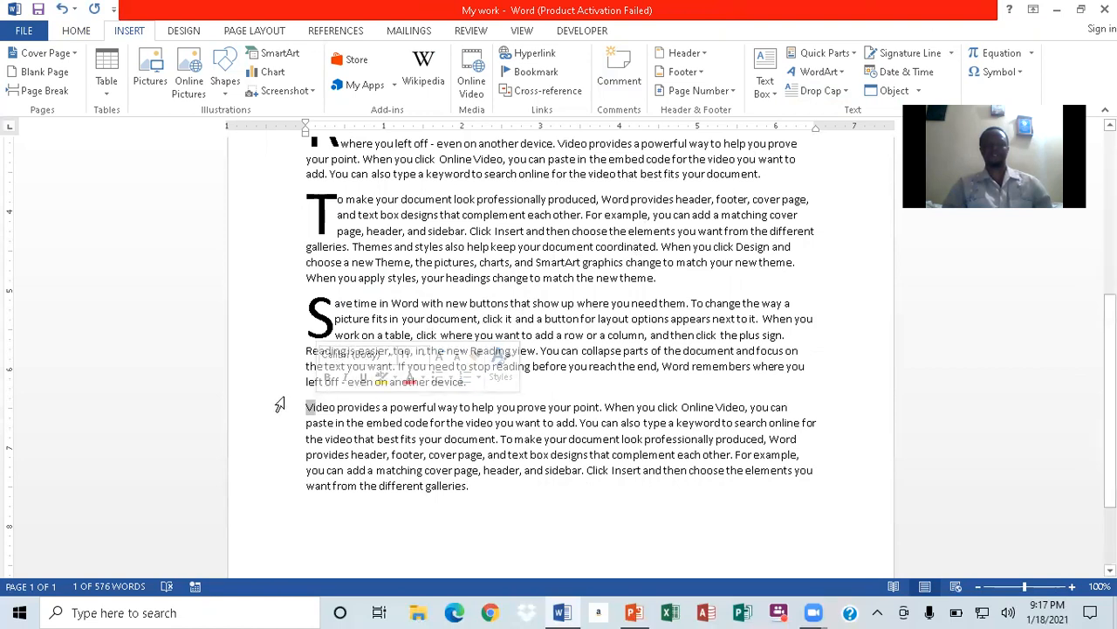
pyautogui.click(304, 404)
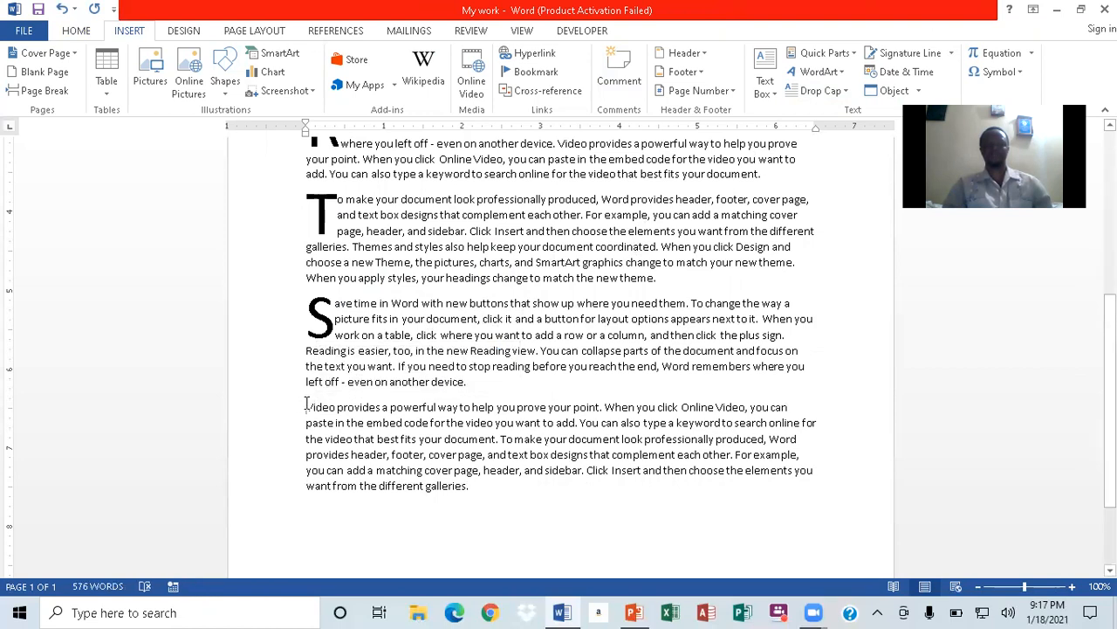
pyautogui.moveTo(306, 405); pyautogui.dragTo(314, 407)
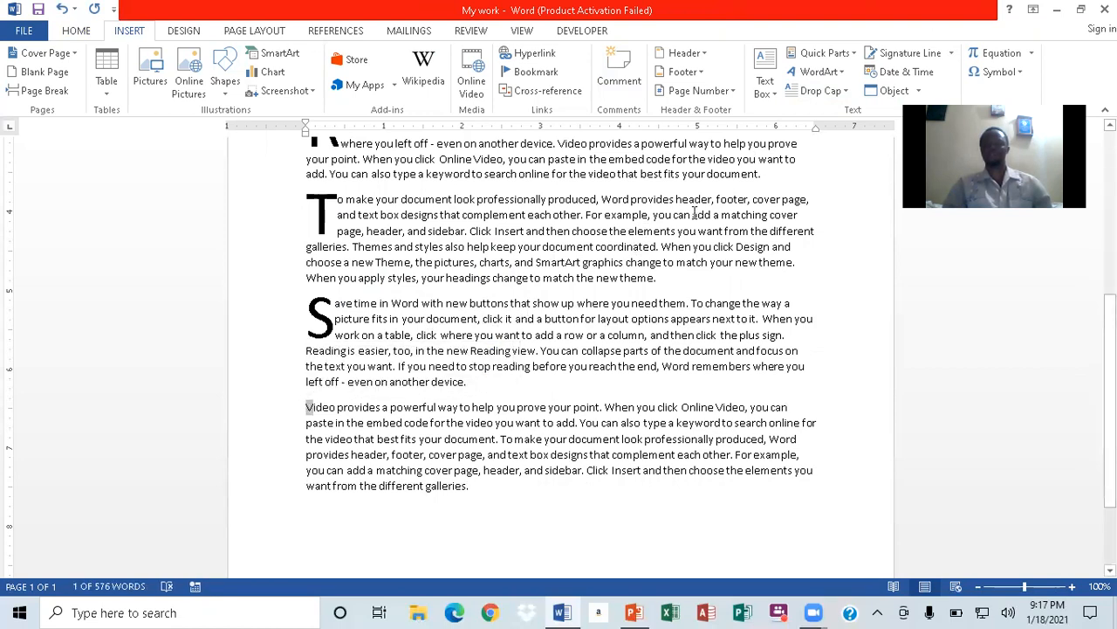
pyautogui.click(847, 92)
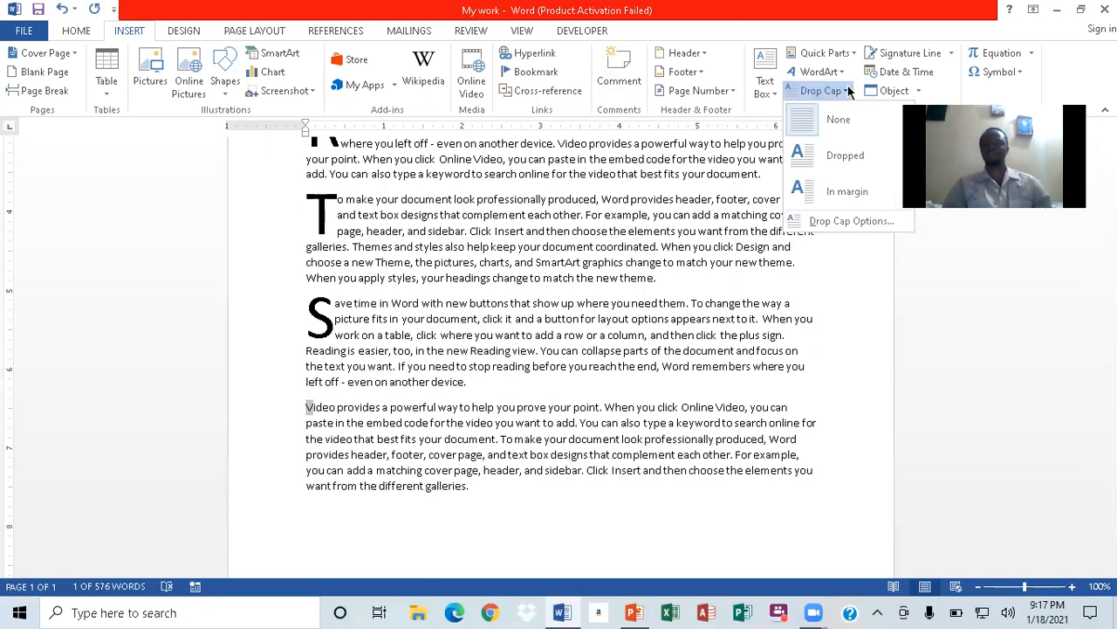
pyautogui.click(843, 155)
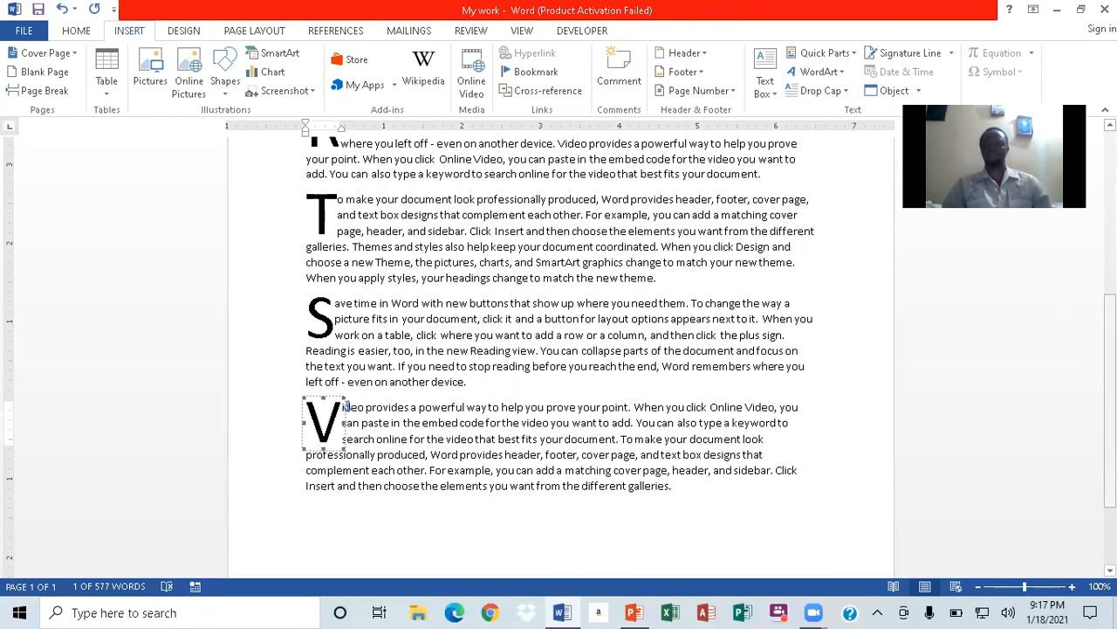
# Consult the PowerPoint task list, and put outside borders around the third paragraph of the Word document.
pyautogui.moveTo(1110, 392); pyautogui.dragTo(1110, 238)
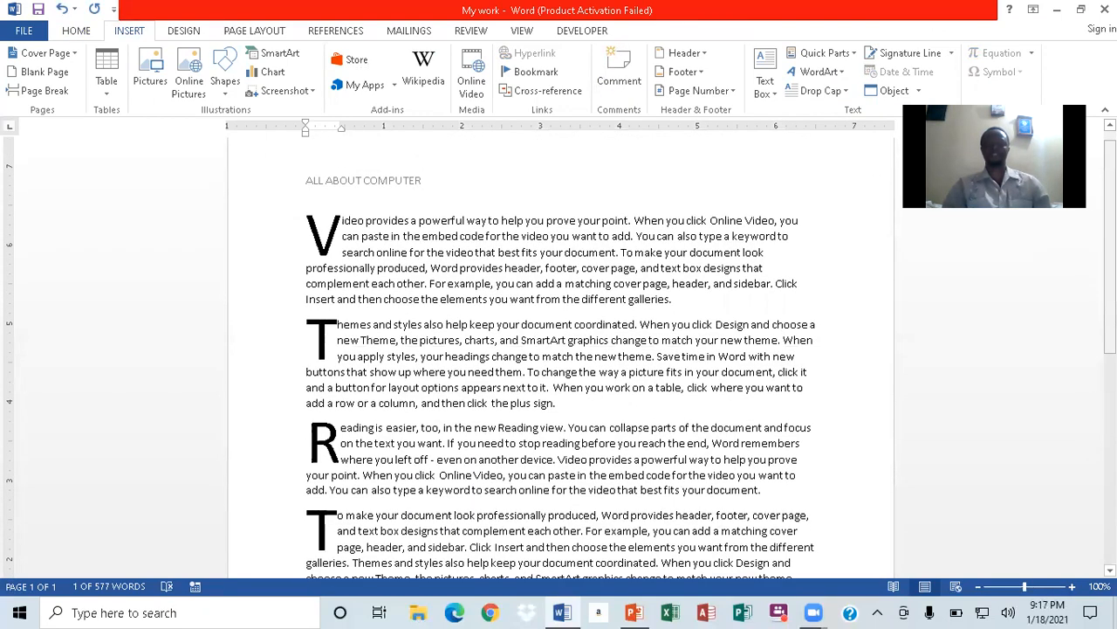
pyautogui.moveTo(634, 612)
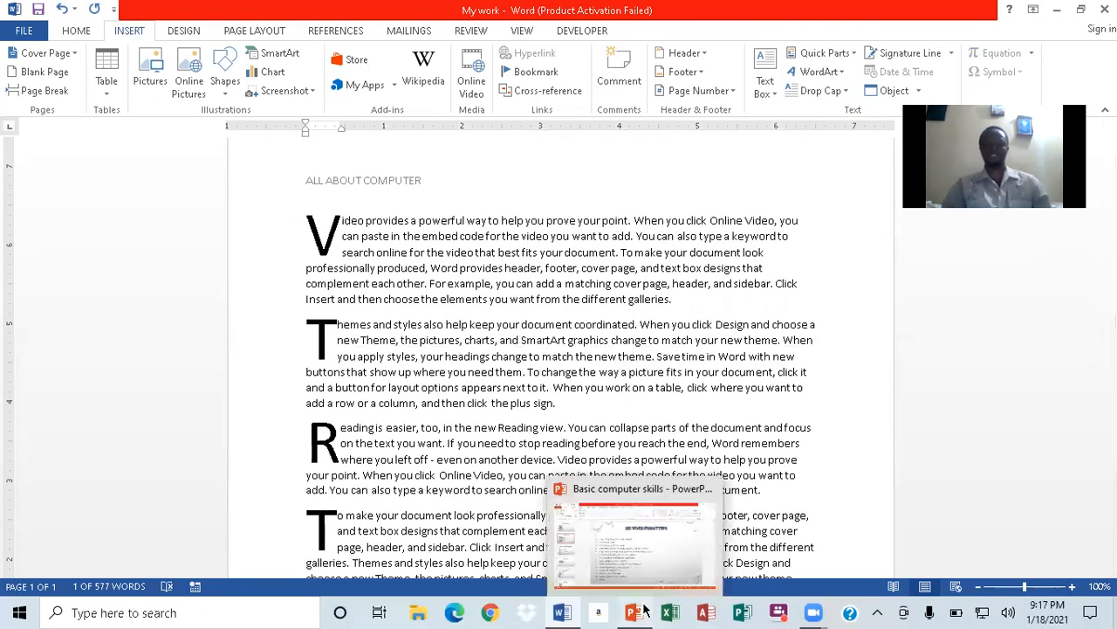
pyautogui.click(643, 522)
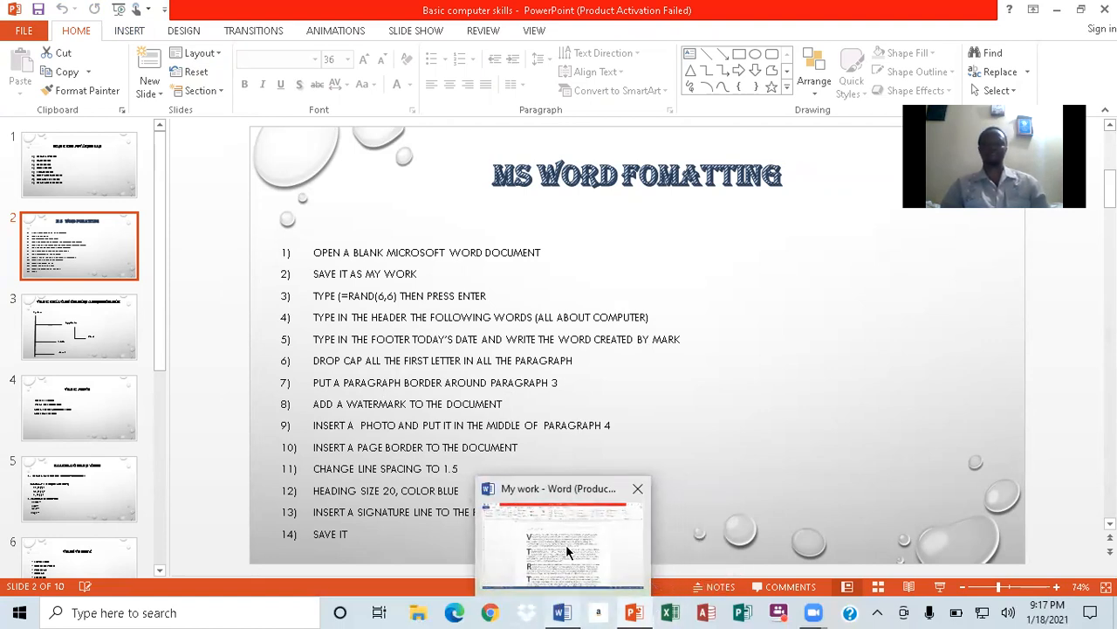
pyautogui.click(566, 544)
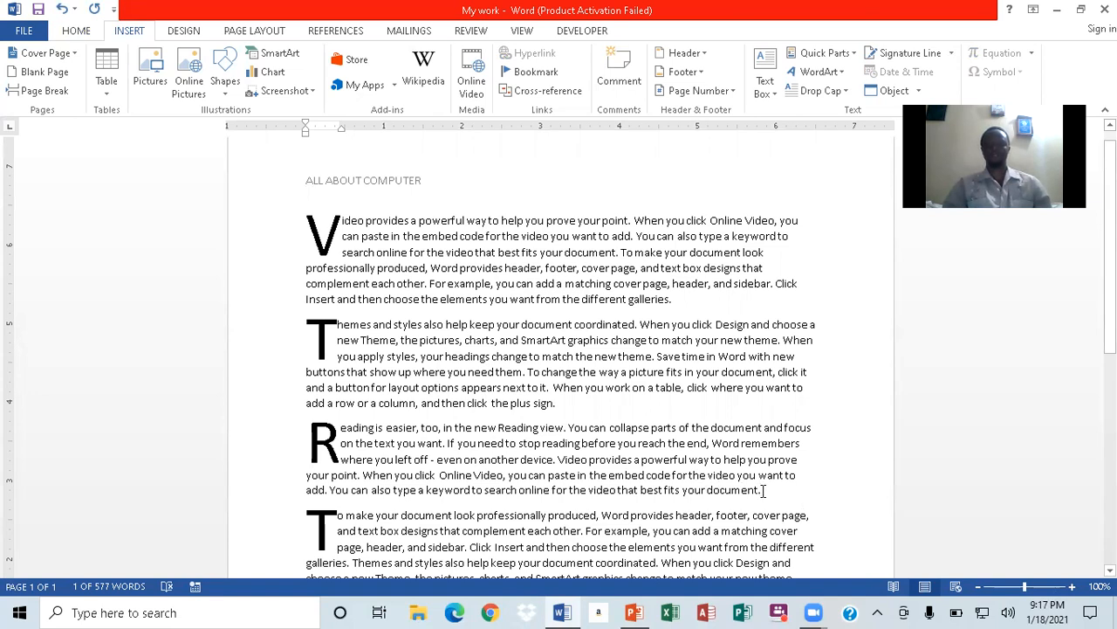
pyautogui.moveTo(764, 489); pyautogui.dragTo(660, 398)
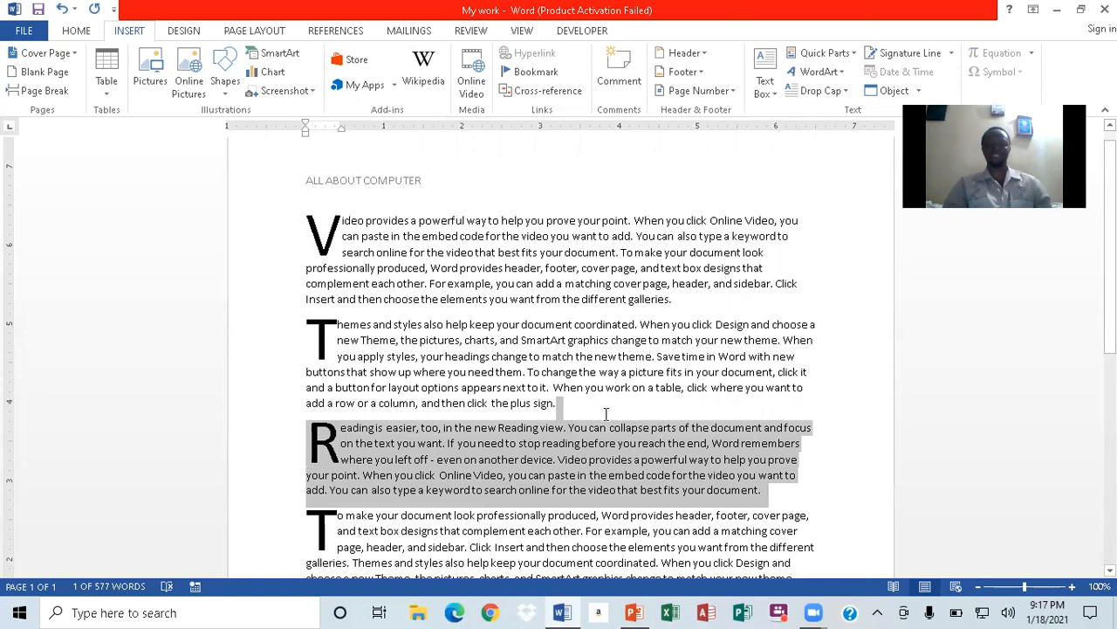
pyautogui.moveTo(561, 414); pyautogui.dragTo(367, 415)
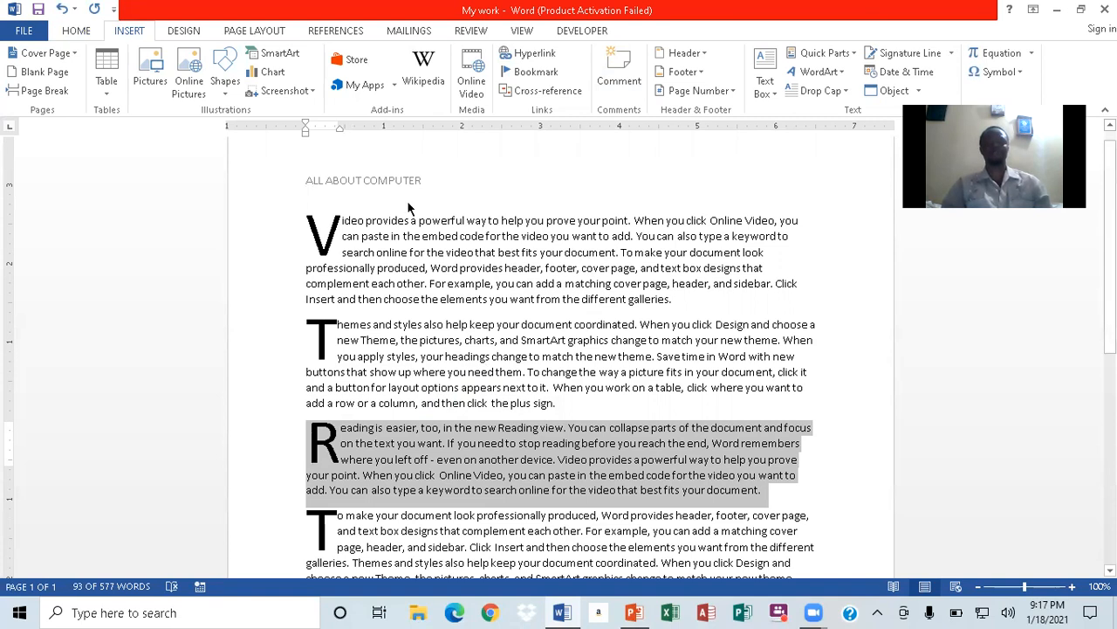
pyautogui.click(76, 32)
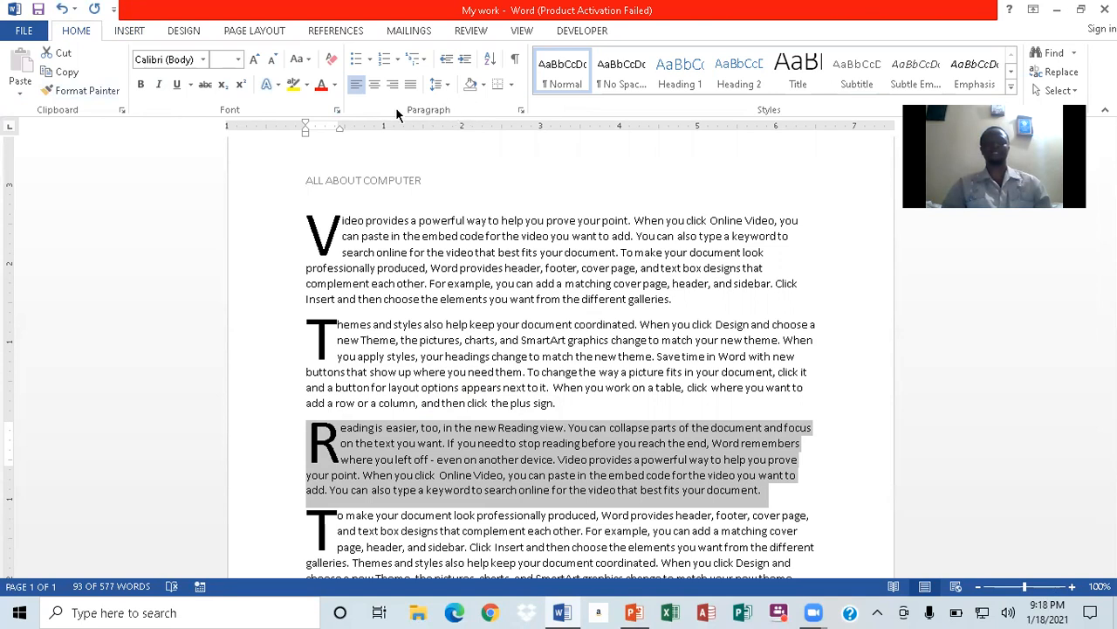
pyautogui.click(512, 88)
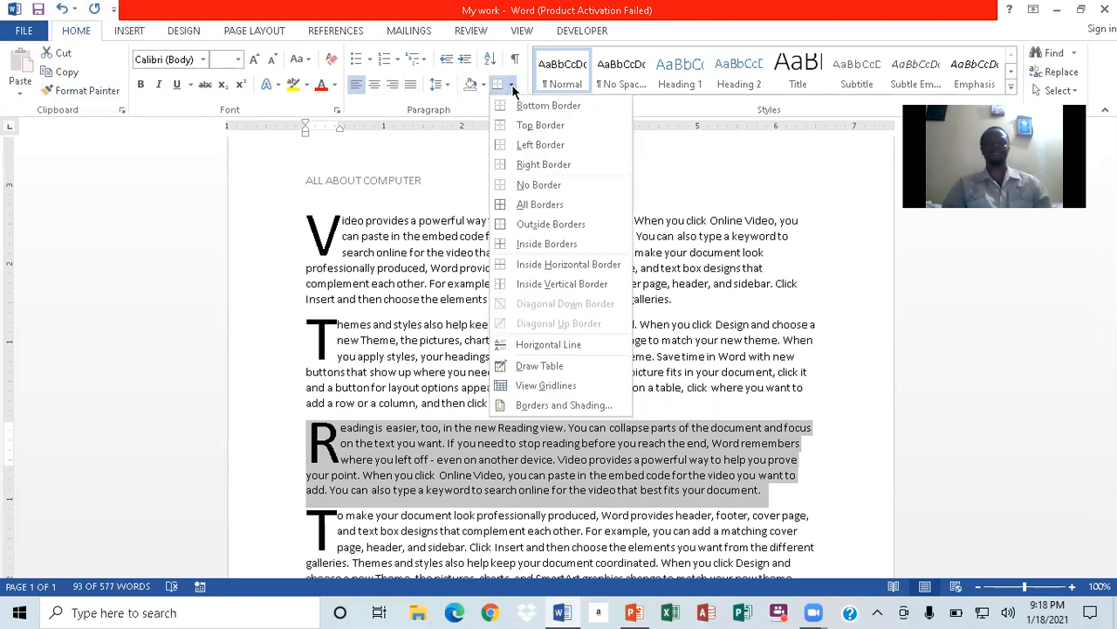
pyautogui.click(547, 222)
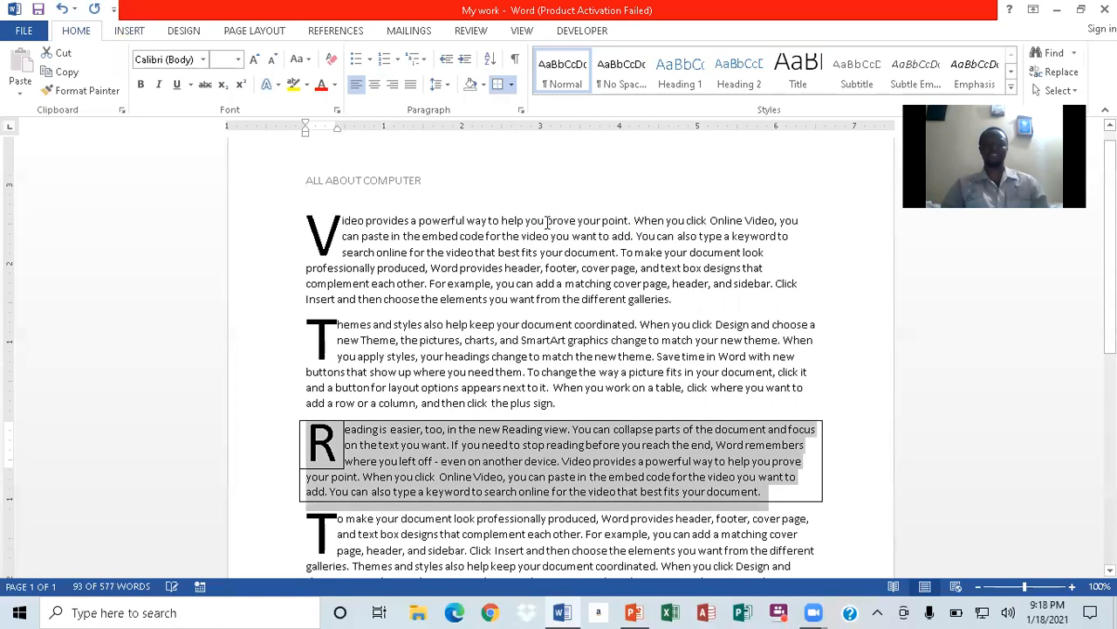
pyautogui.click(833, 400)
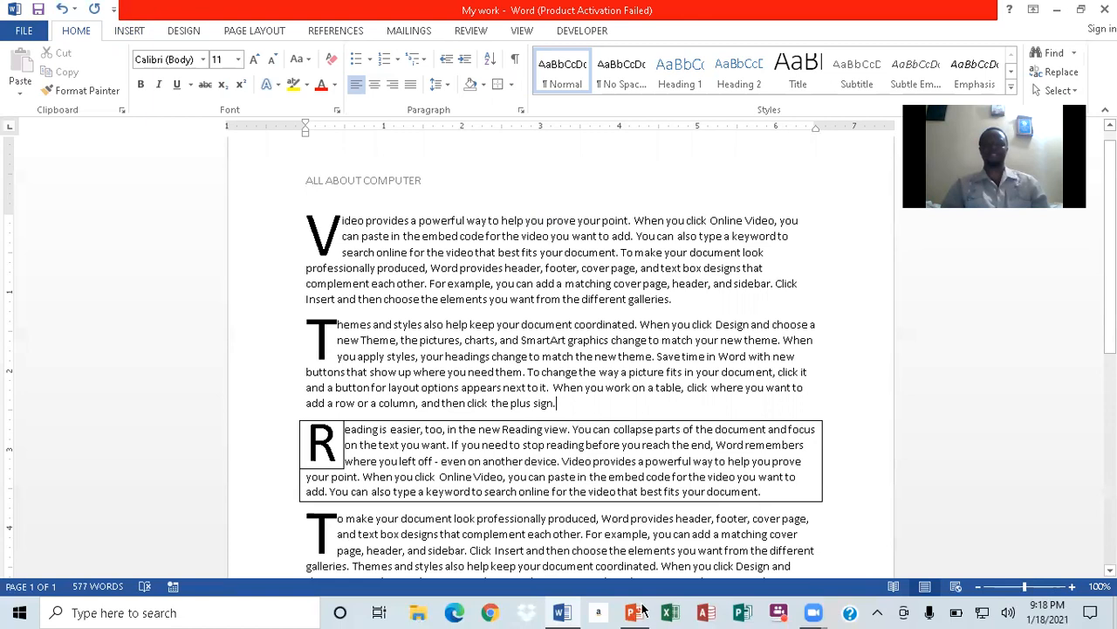
# Check the PowerPoint task list, and start a custom text watermark in the Word document.
pyautogui.click(637, 552)
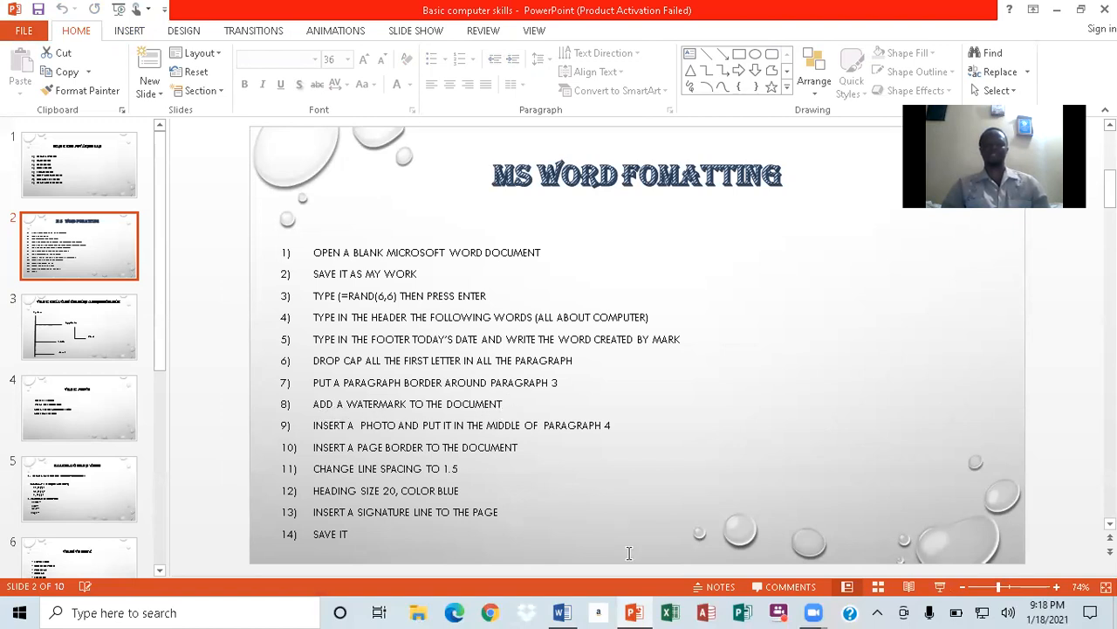
pyautogui.moveTo(563, 612)
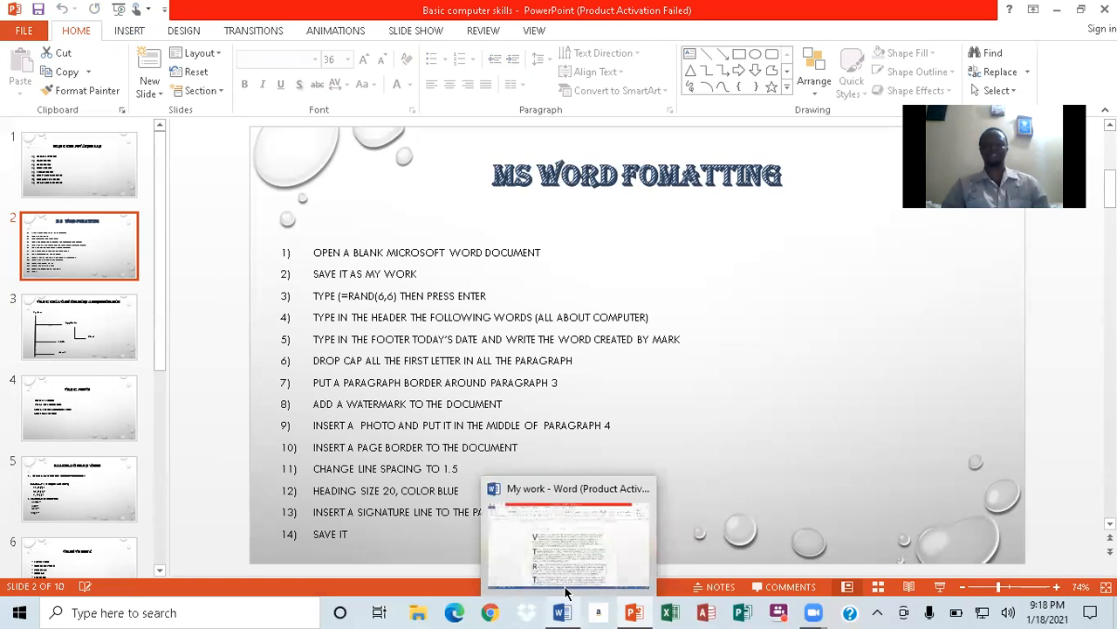
pyautogui.click(566, 580)
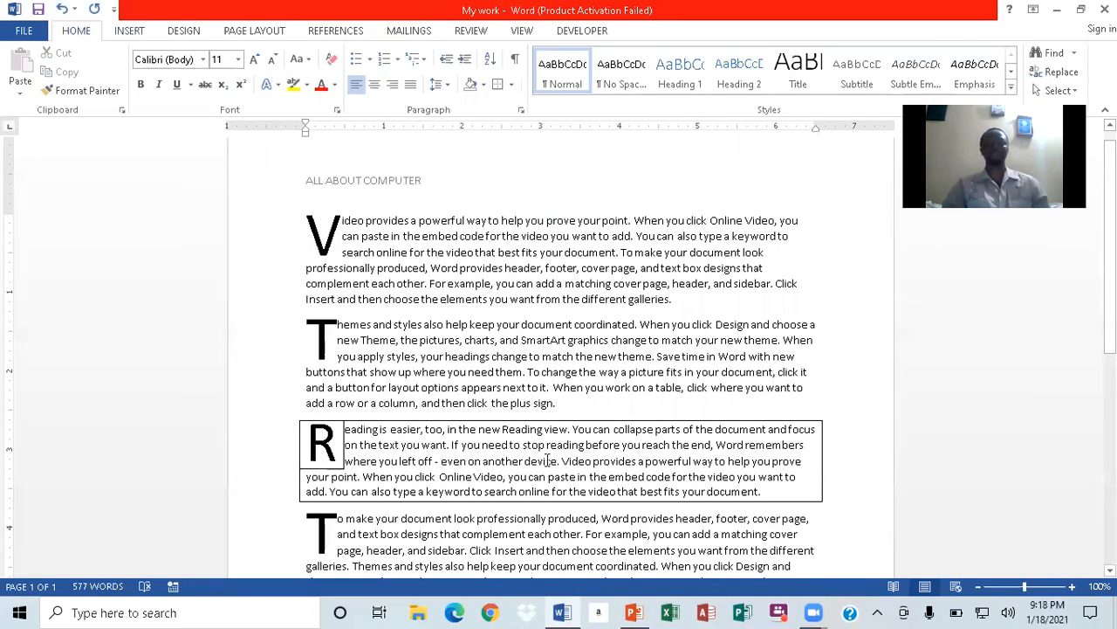
pyautogui.click(128, 32)
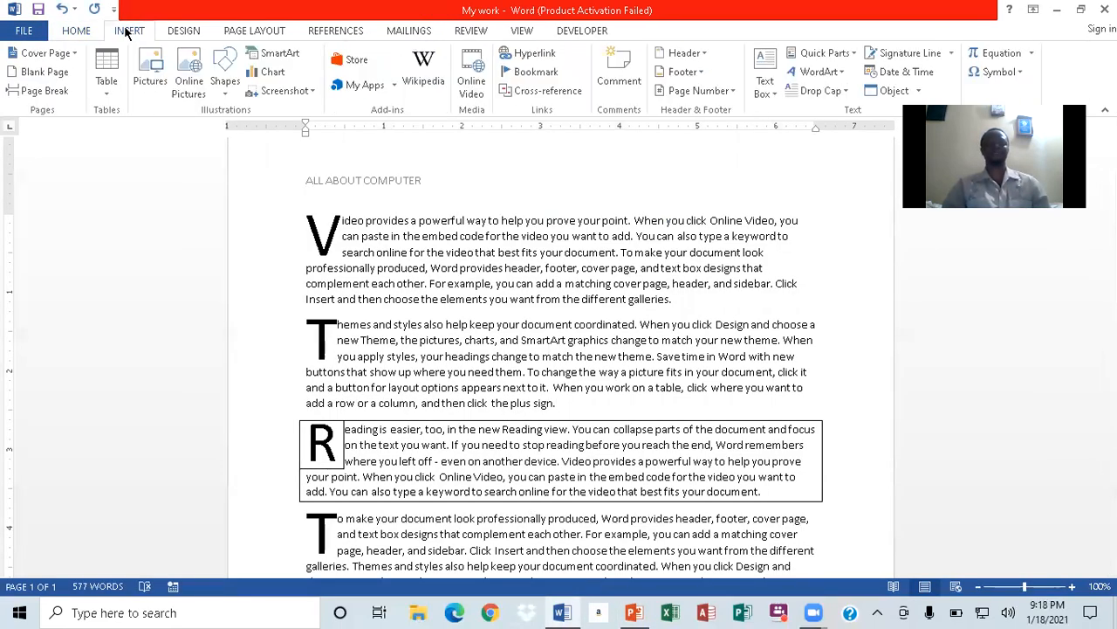
pyautogui.click(184, 31)
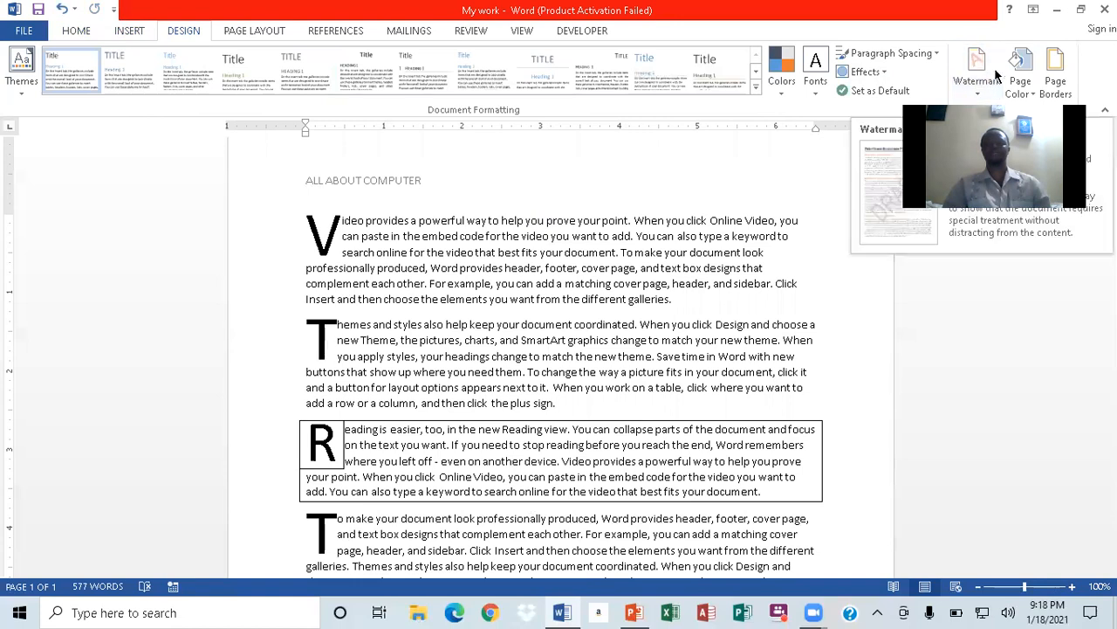
pyautogui.click(979, 91)
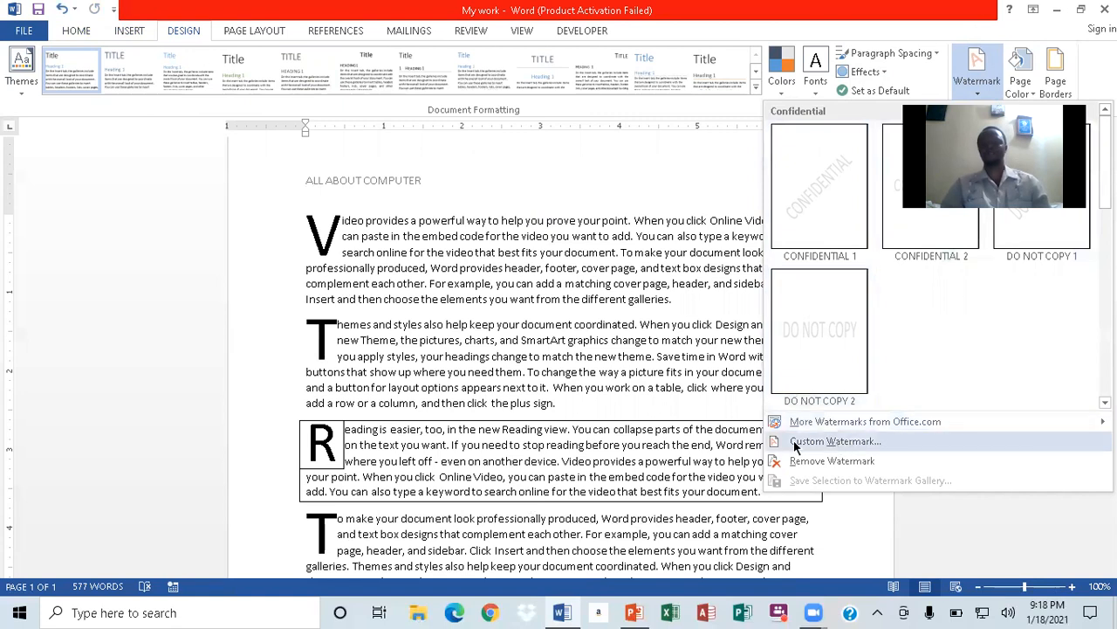
pyautogui.click(818, 442)
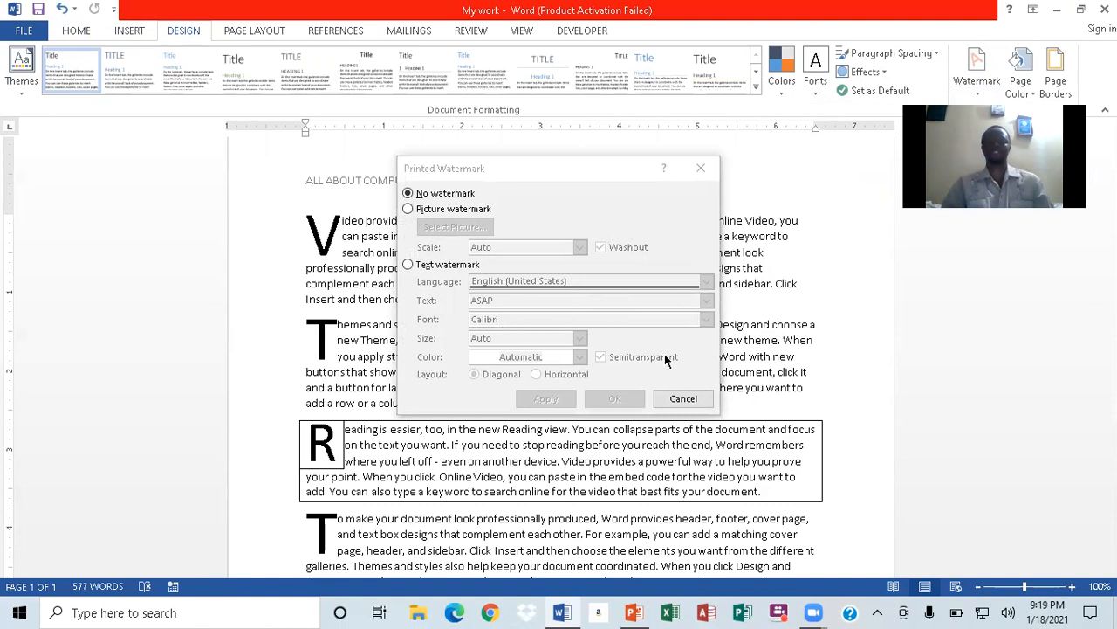
pyautogui.click(409, 265)
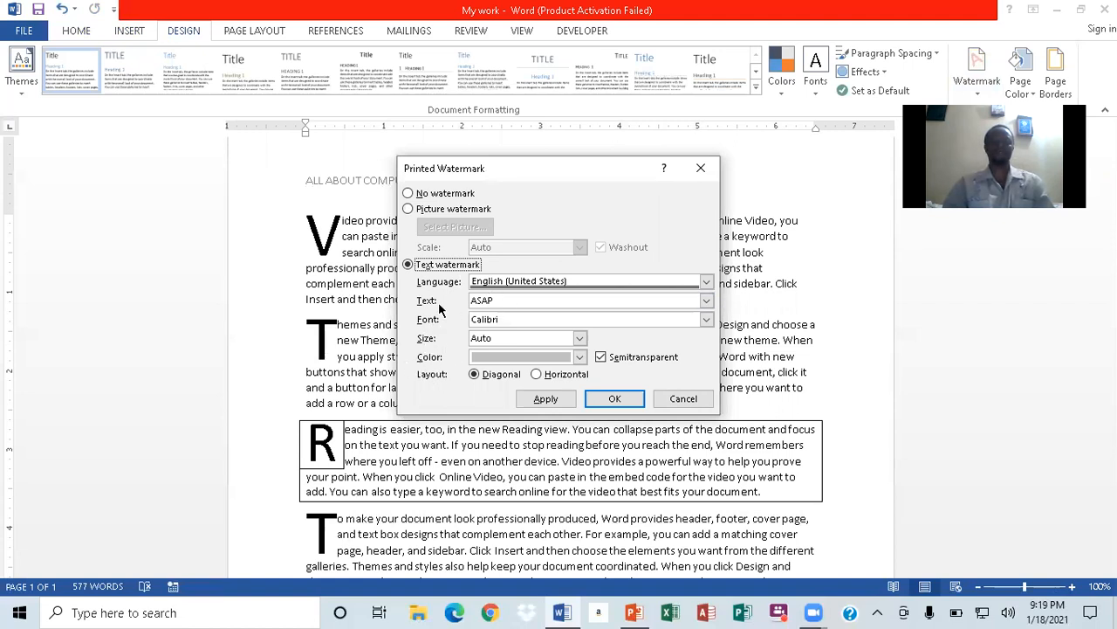
# Set the watermark text to CREATED BY ME and its font to Californian FB.
pyautogui.click(495, 297)
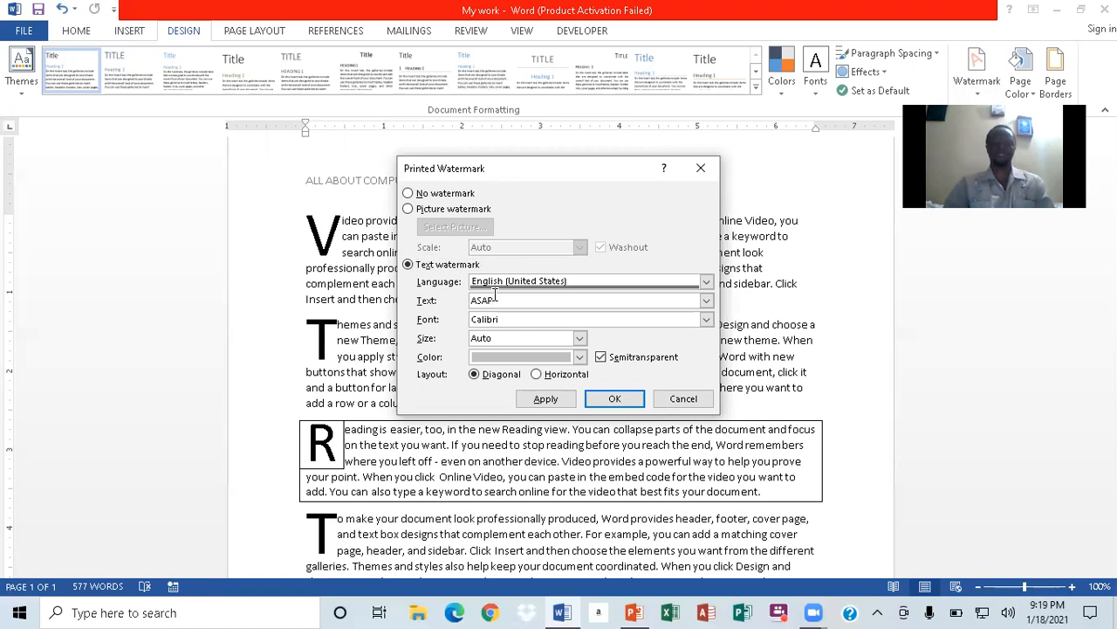
pyautogui.press('BackSpace')
pyautogui.press('BackSpace')
pyautogui.press('BackSpace')
pyautogui.press('BackSpace')
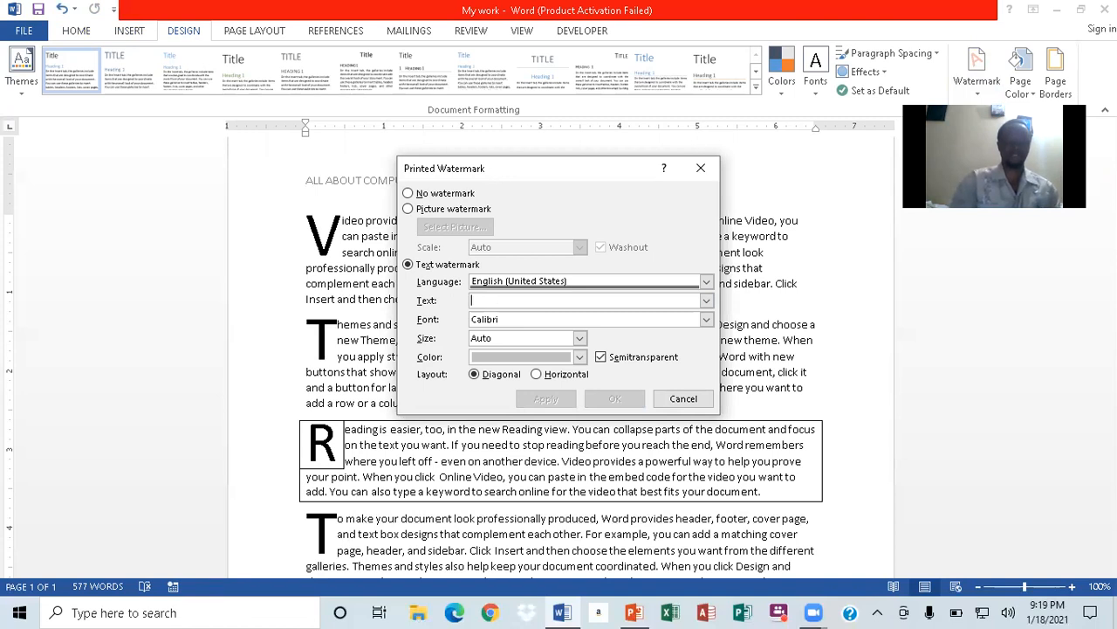
pyautogui.write('CREATED BY ME')
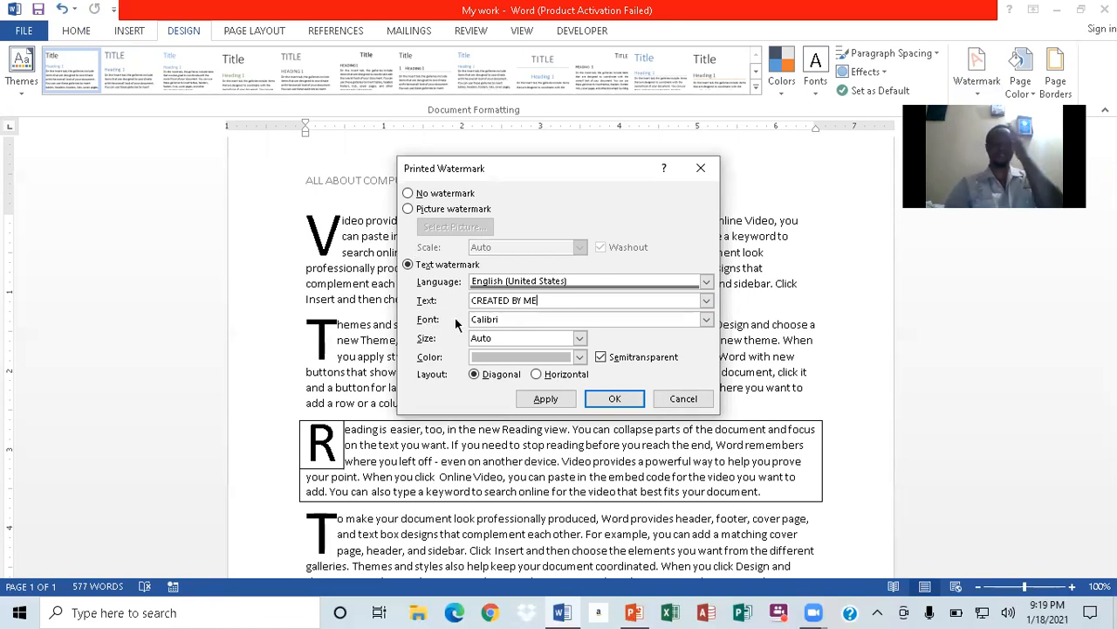
pyautogui.click(708, 320)
pyautogui.click(562, 357)
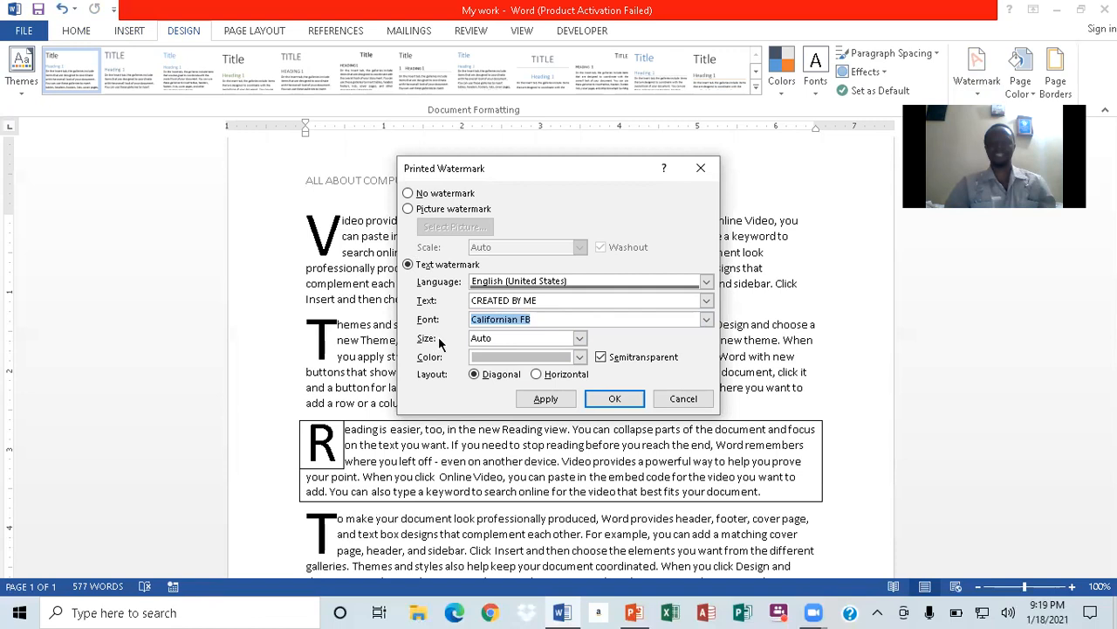
# Set the watermark's size to 105 and its color to red, and apply it to the document.
pyautogui.click(580, 339)
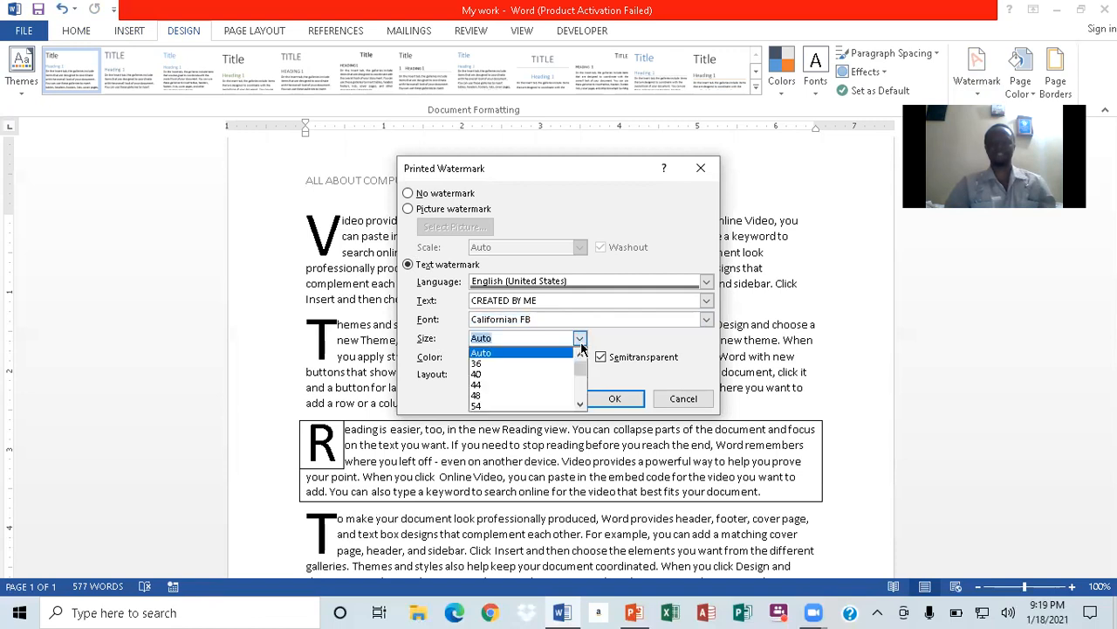
pyautogui.click(581, 406)
pyautogui.click(580, 406)
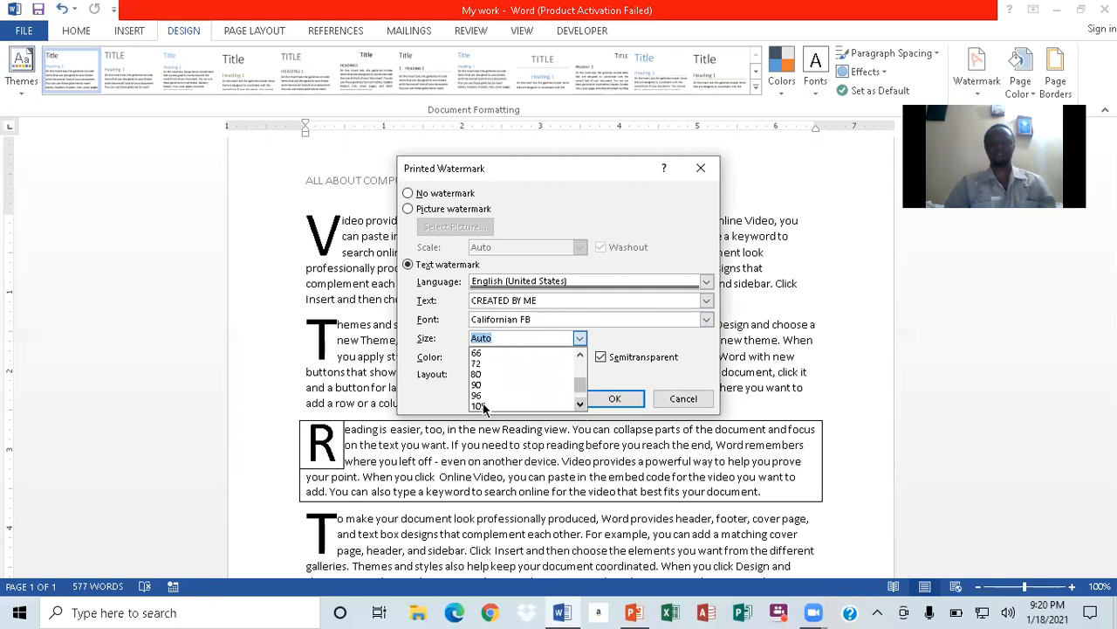
pyautogui.click(485, 406)
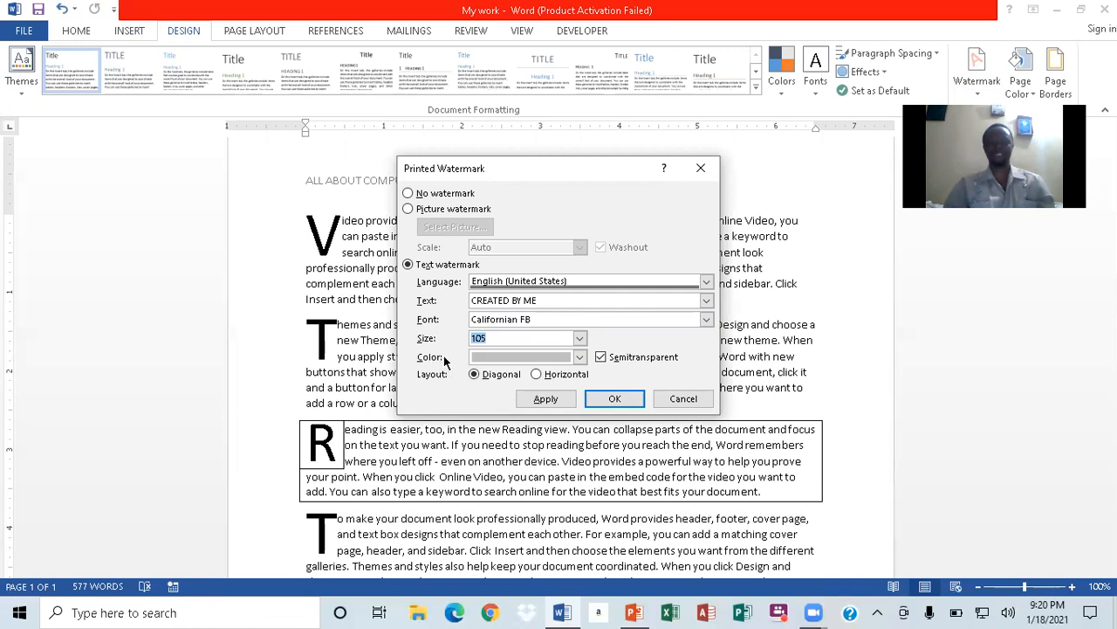
pyautogui.click(580, 358)
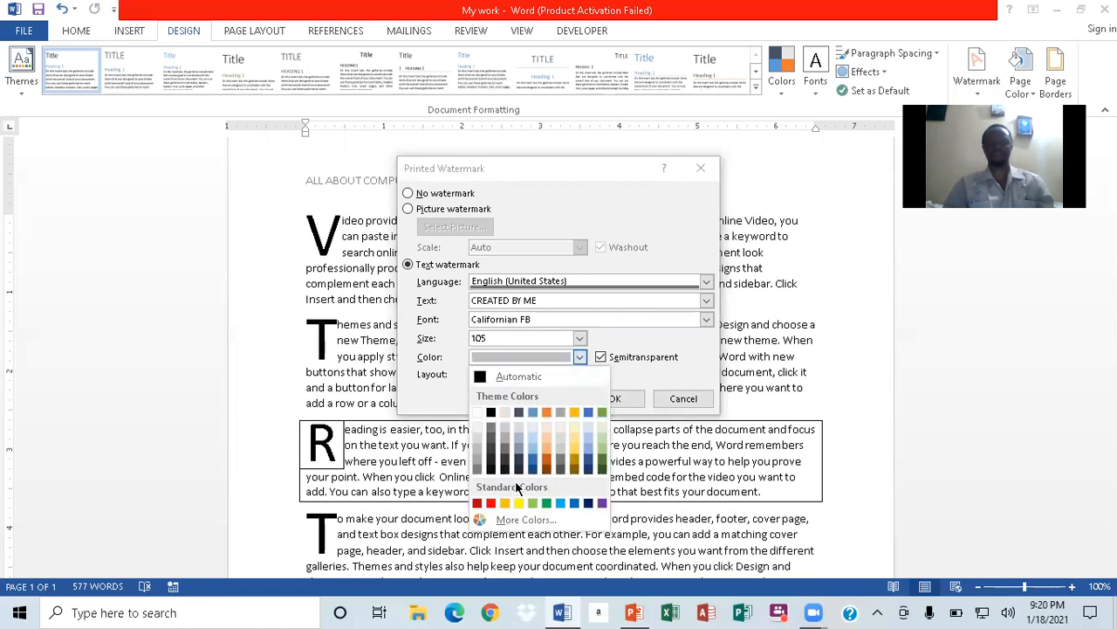
pyautogui.click(491, 503)
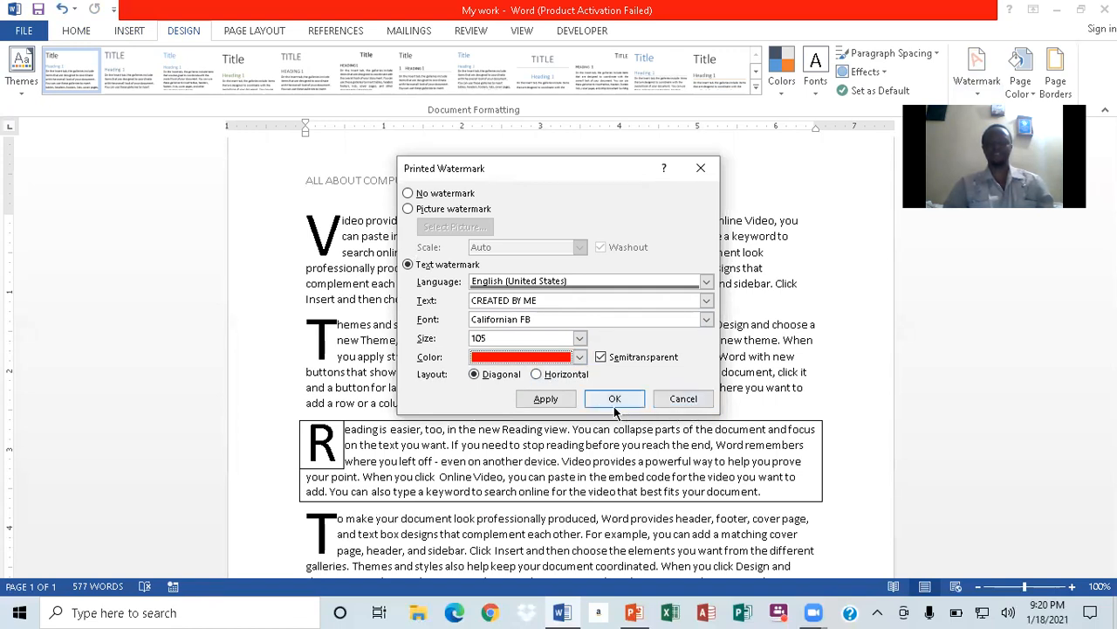
pyautogui.click(537, 401)
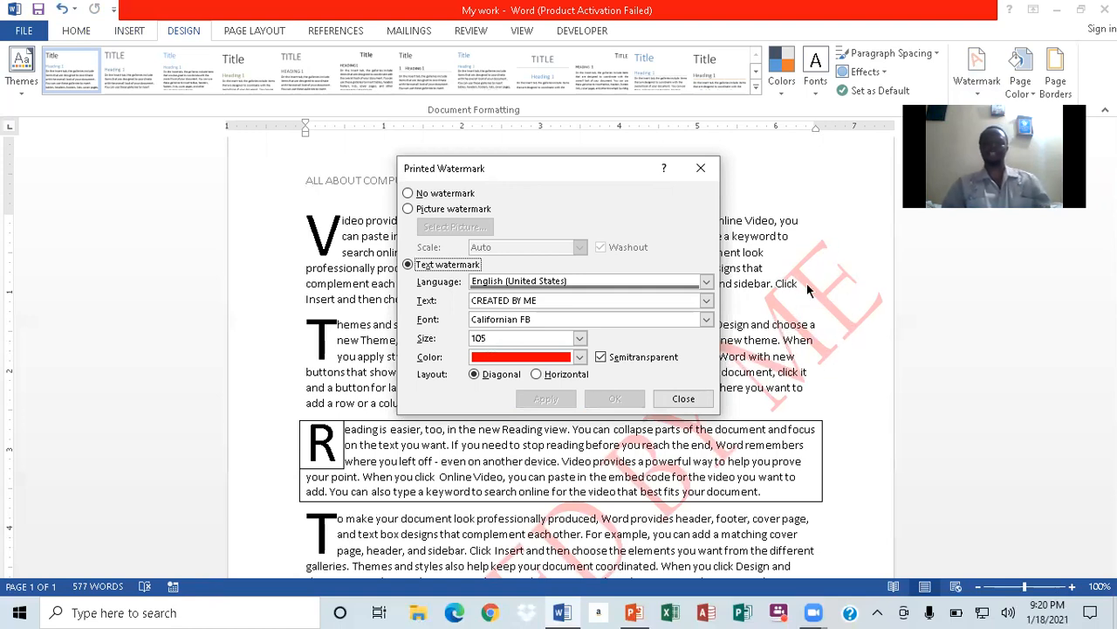
pyautogui.click(684, 402)
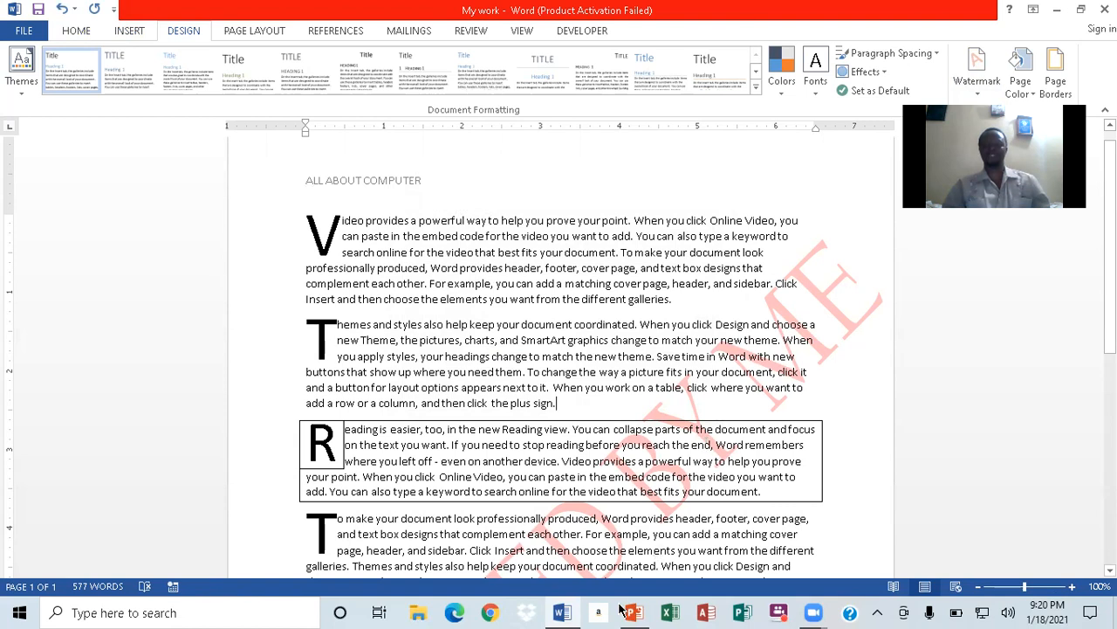
# Check the photo task in the PowerPoint list, and search Bing for monkey pictures from the Word document.
pyautogui.hotkey('alt', 'Tab')
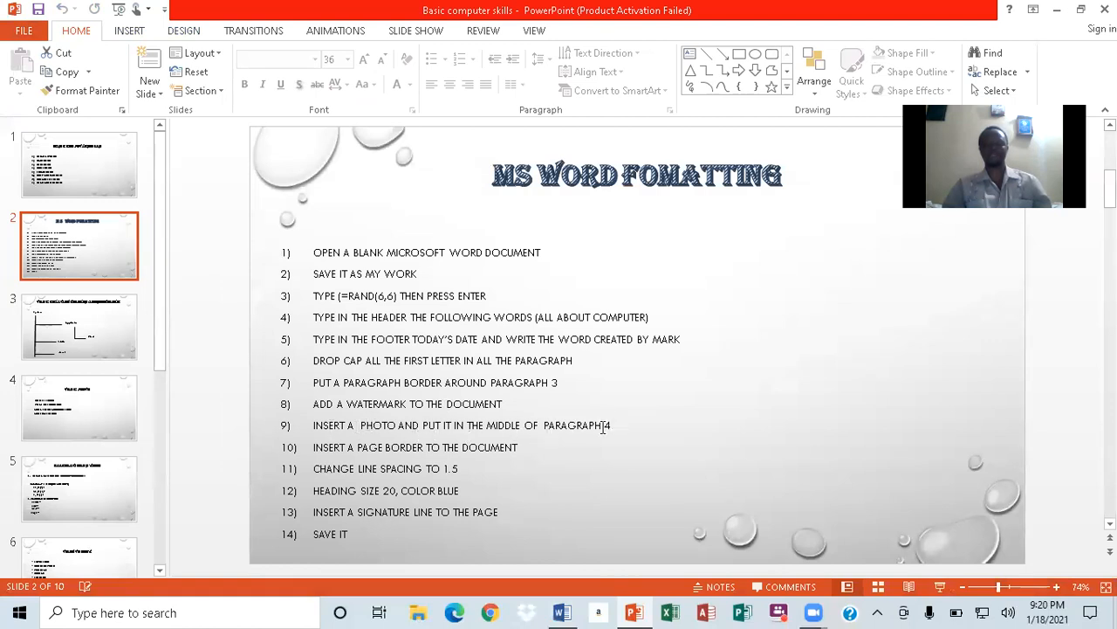
pyautogui.click(563, 612)
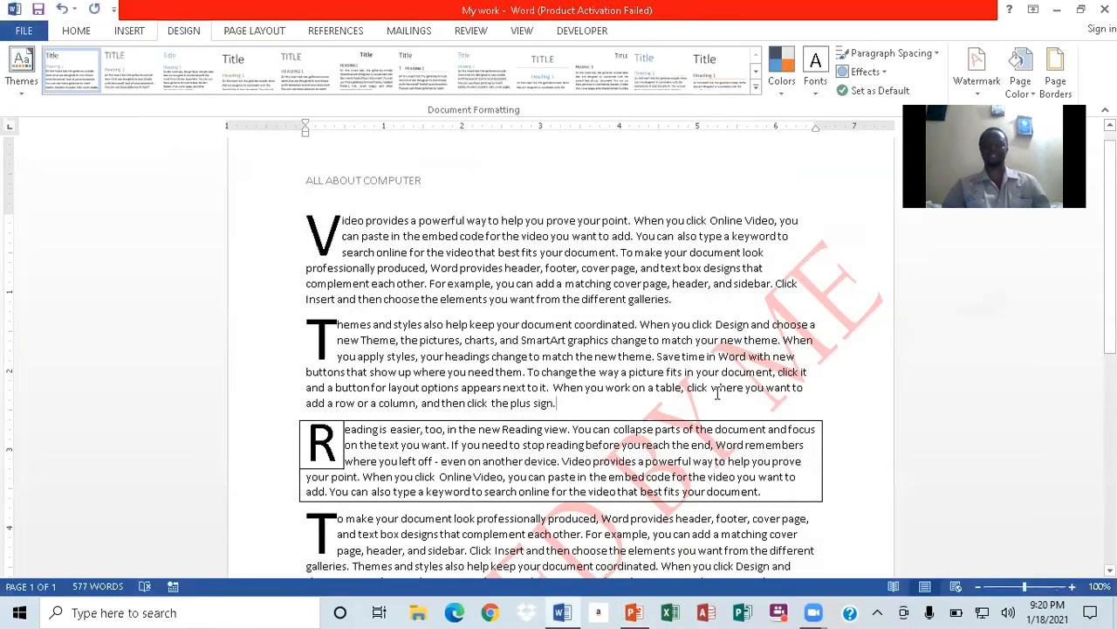
pyautogui.scroll(-2, 1079, 317)
pyautogui.scroll(-3, 845, 404)
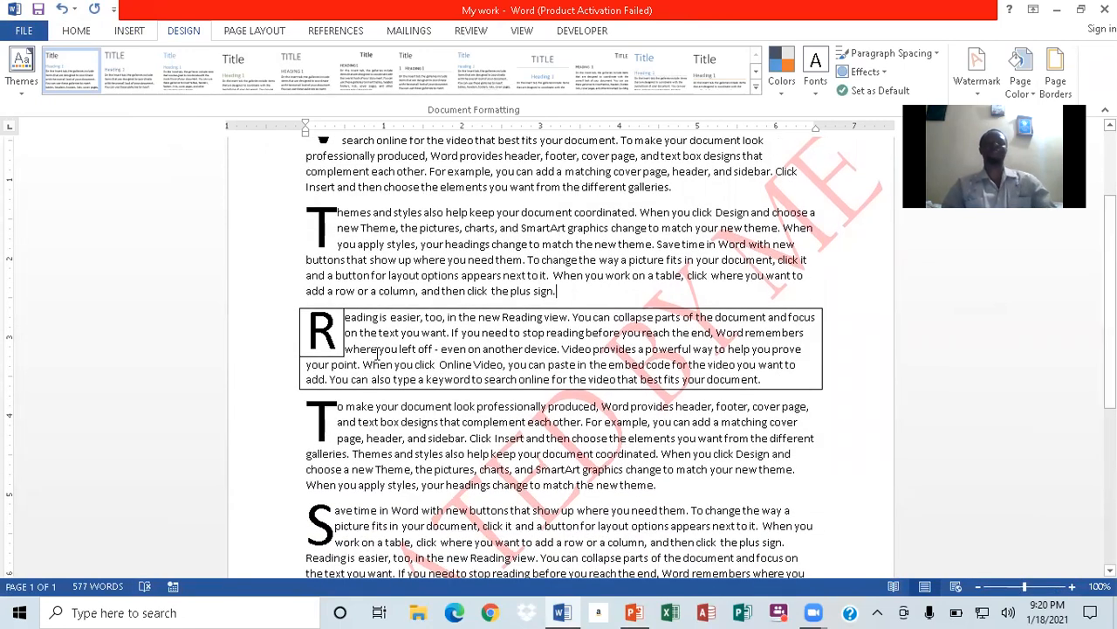
pyautogui.click(126, 31)
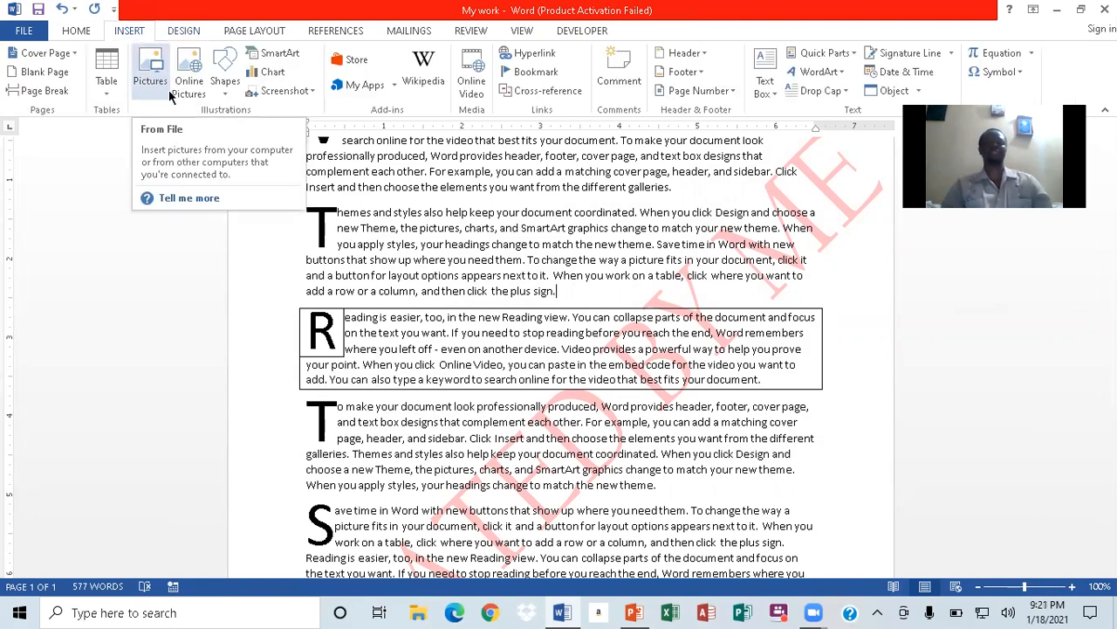
pyautogui.click(144, 68)
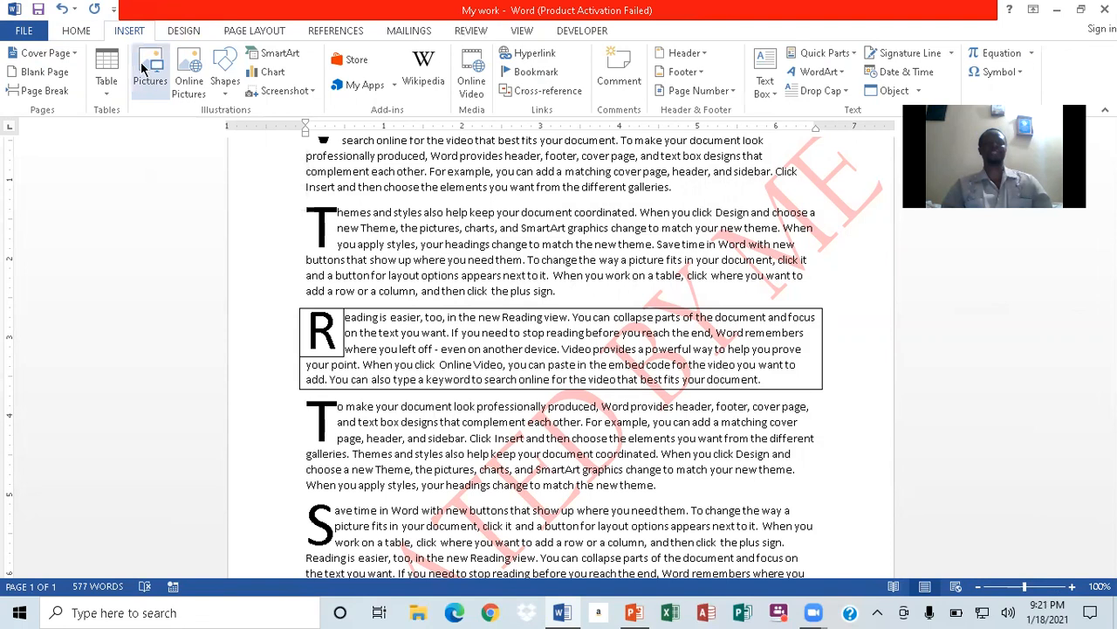
pyautogui.click(190, 78)
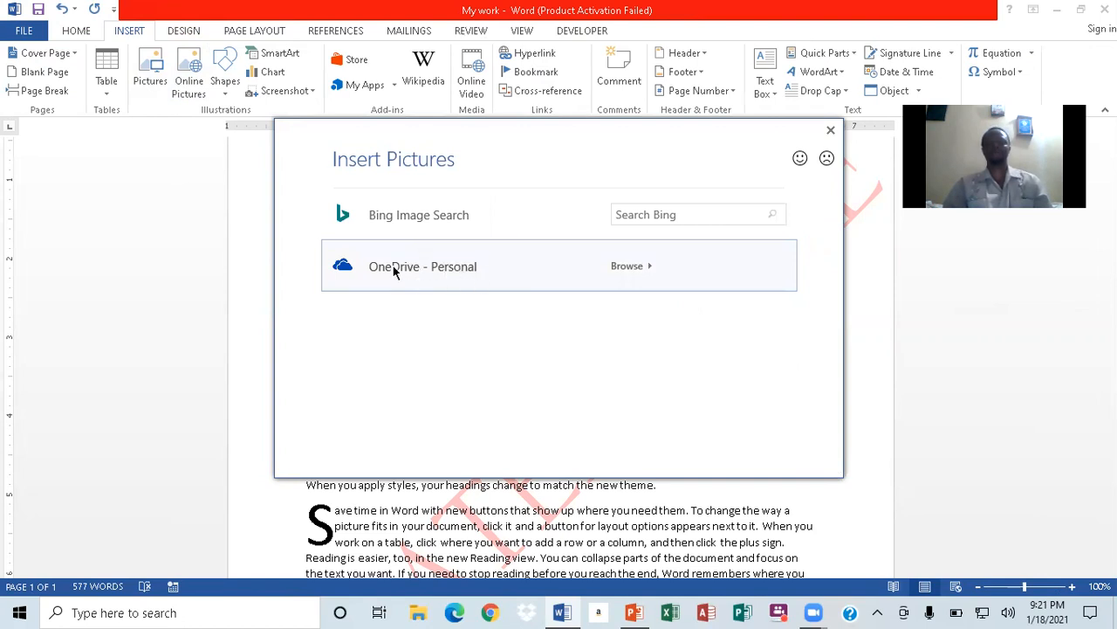
pyautogui.click(678, 217)
pyautogui.write('monkey')
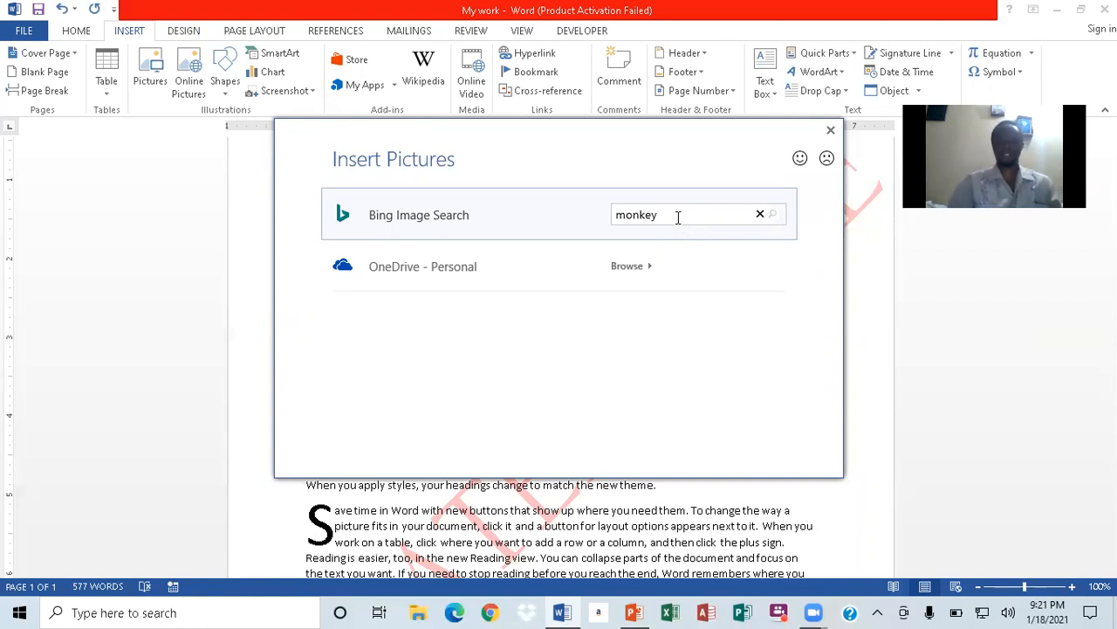
pyautogui.press('Return')
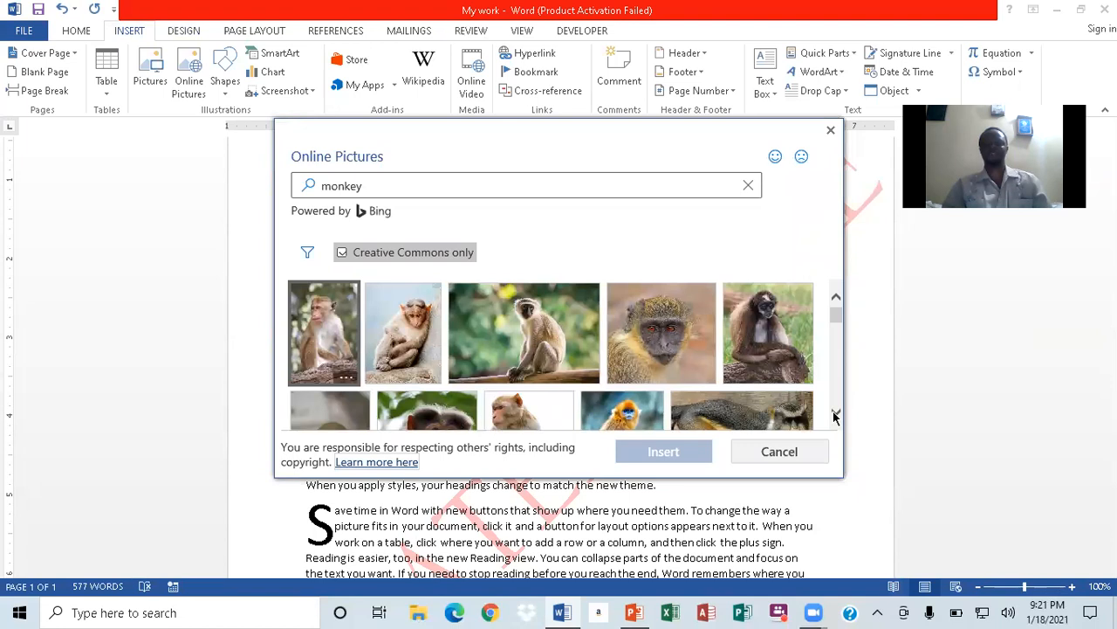
# Look through the monkey image results for a suitable photo.
pyautogui.click(836, 416)
pyautogui.click(835, 415)
pyautogui.click(836, 415)
pyautogui.click(836, 416)
pyautogui.click(836, 416)
pyautogui.click(836, 416)
pyautogui.click(836, 416)
pyautogui.click(836, 415)
pyautogui.click(835, 416)
pyautogui.click(835, 415)
pyautogui.click(836, 416)
pyautogui.click(835, 416)
pyautogui.click(835, 415)
pyautogui.click(836, 416)
pyautogui.click(835, 415)
pyautogui.click(835, 415)
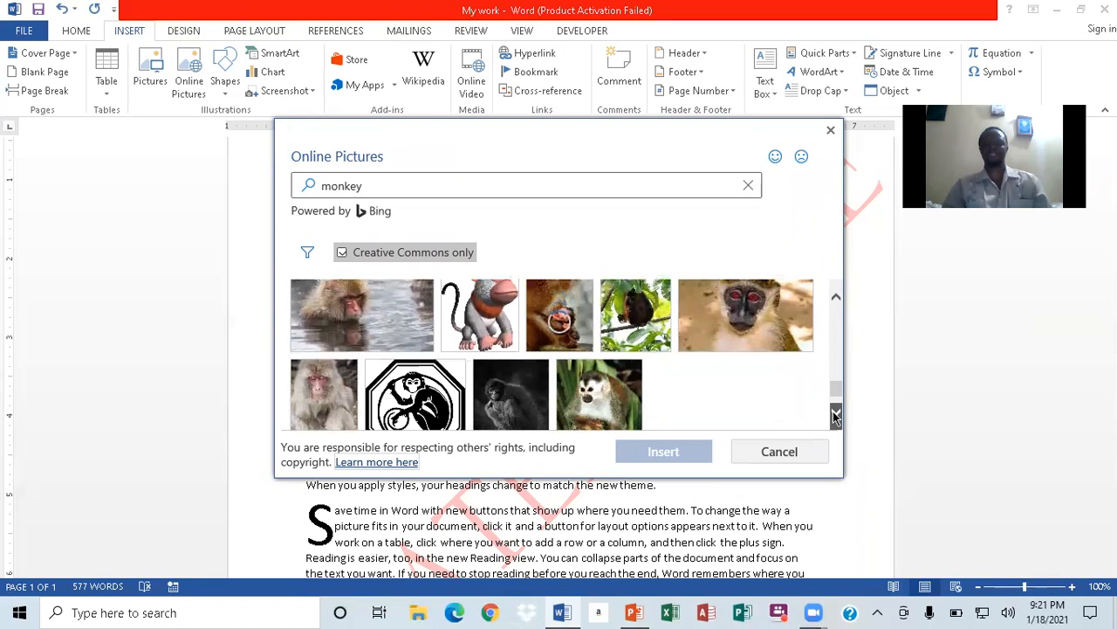
pyautogui.click(835, 415)
pyautogui.click(836, 415)
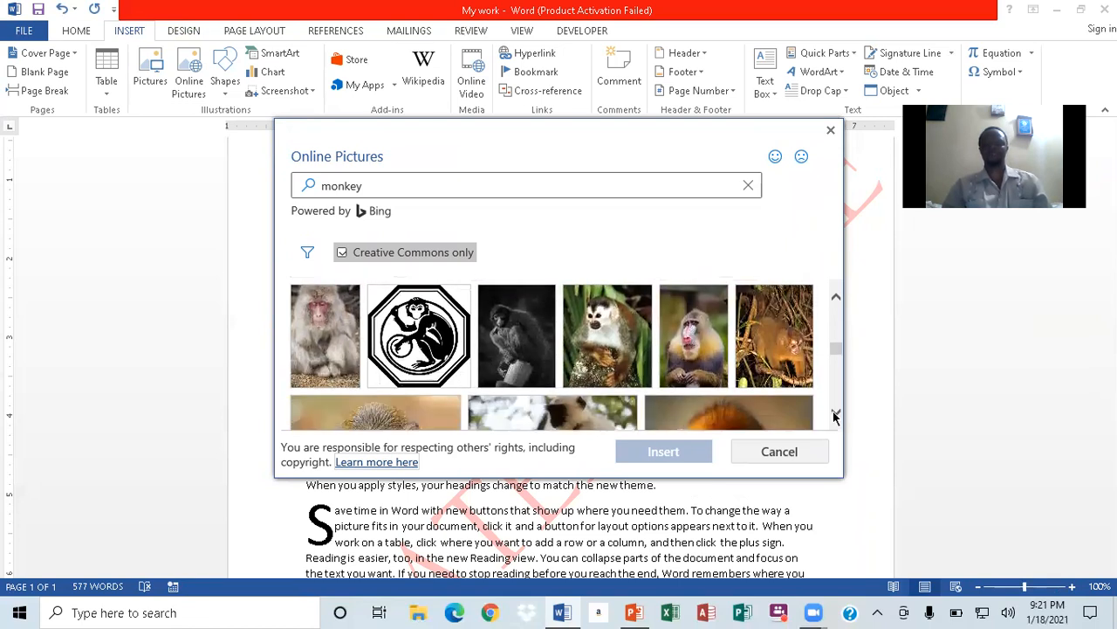
pyautogui.click(835, 416)
pyautogui.click(835, 416)
pyautogui.click(836, 415)
pyautogui.click(836, 416)
pyautogui.click(836, 415)
pyautogui.click(835, 416)
pyautogui.click(836, 416)
pyautogui.click(835, 416)
pyautogui.click(836, 415)
pyautogui.click(835, 416)
pyautogui.click(836, 416)
pyautogui.click(835, 416)
pyautogui.click(836, 416)
pyautogui.click(836, 416)
pyautogui.click(836, 416)
pyautogui.click(836, 416)
pyautogui.click(836, 416)
pyautogui.click(835, 415)
pyautogui.click(835, 415)
pyautogui.click(835, 416)
pyautogui.click(836, 415)
pyautogui.click(836, 415)
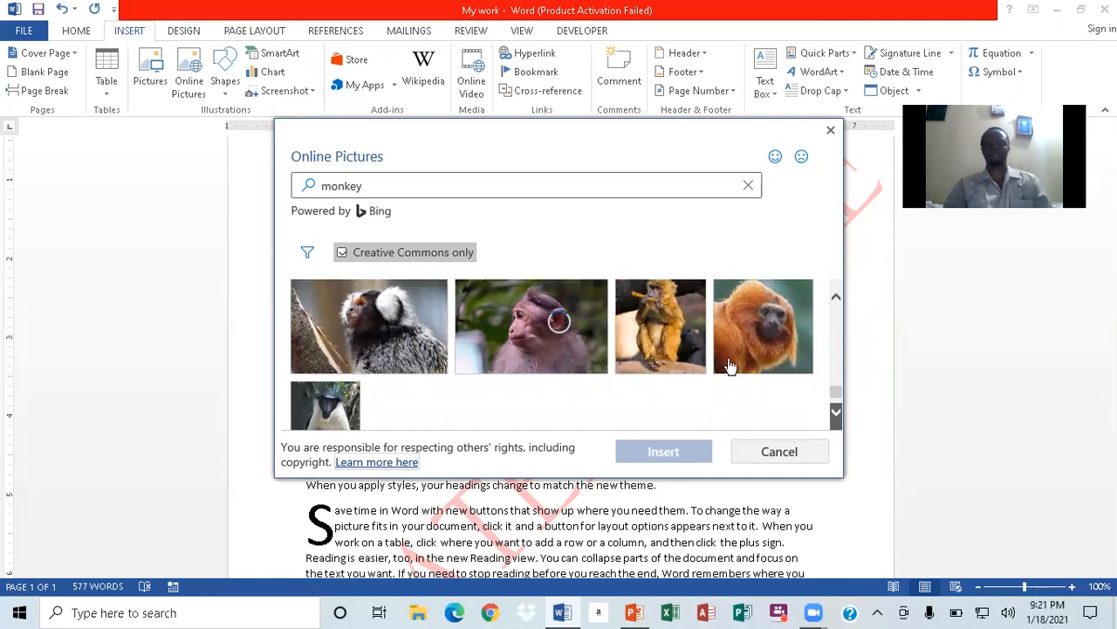
pyautogui.scroll(-4, 728, 366)
pyautogui.scroll(-5, 795, 433)
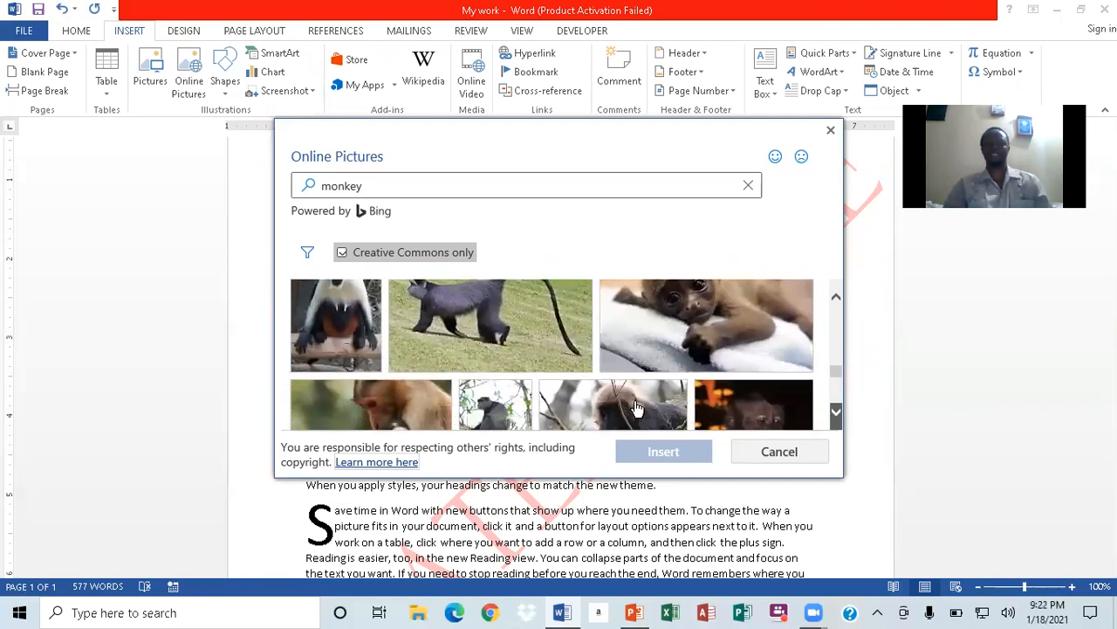
pyautogui.click(836, 415)
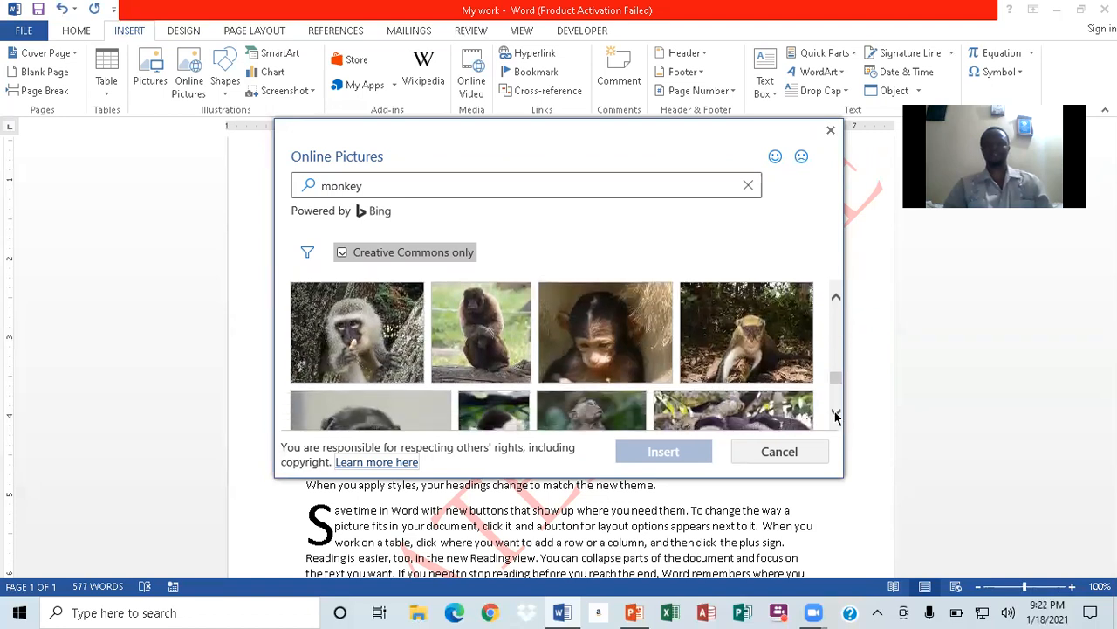
pyautogui.click(836, 415)
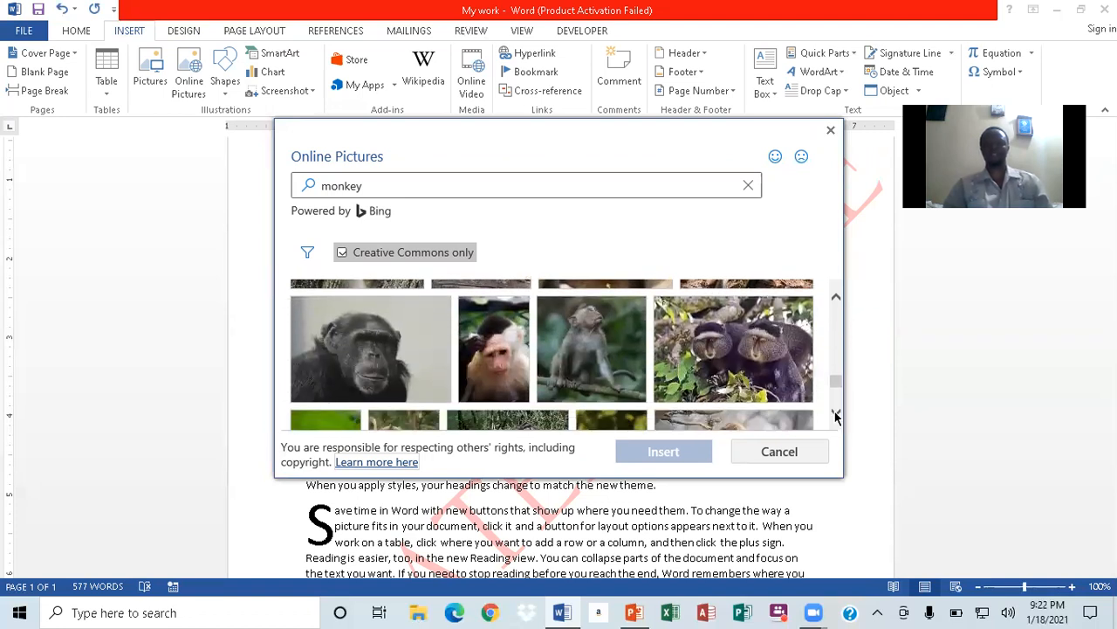
pyautogui.click(836, 415)
pyautogui.click(834, 412)
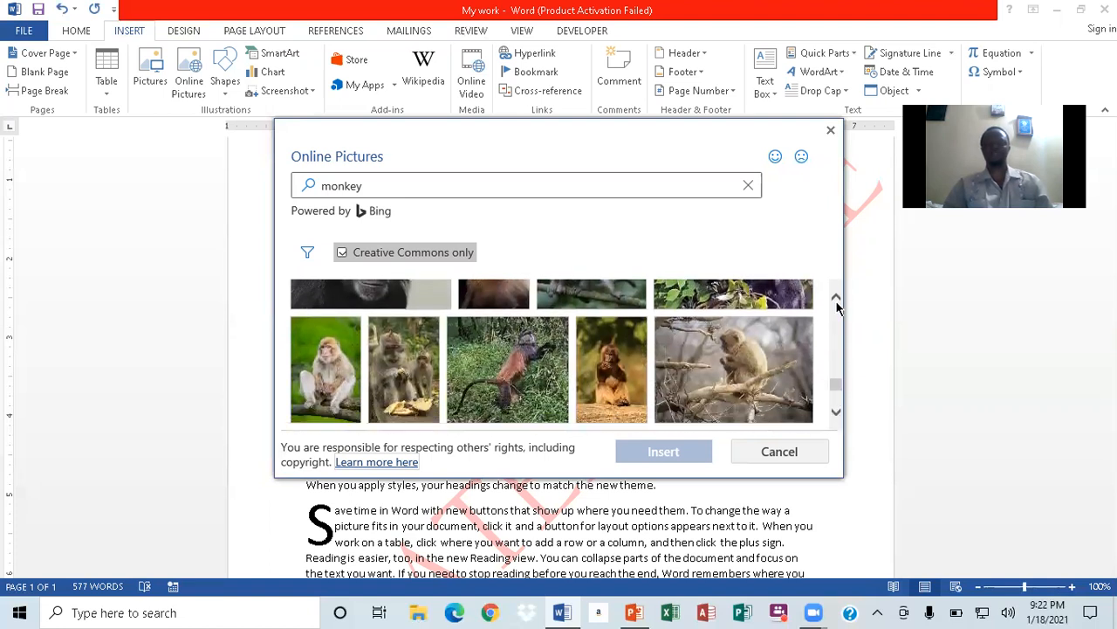
# Insert the online picture of the long-tailed monkey walking on grass into the document.
pyautogui.click(835, 303)
pyautogui.moveTo(835, 303); pyautogui.dragTo(837, 303)
pyautogui.scroll(2, 509, 354)
pyautogui.click(504, 398)
pyautogui.click(504, 398)
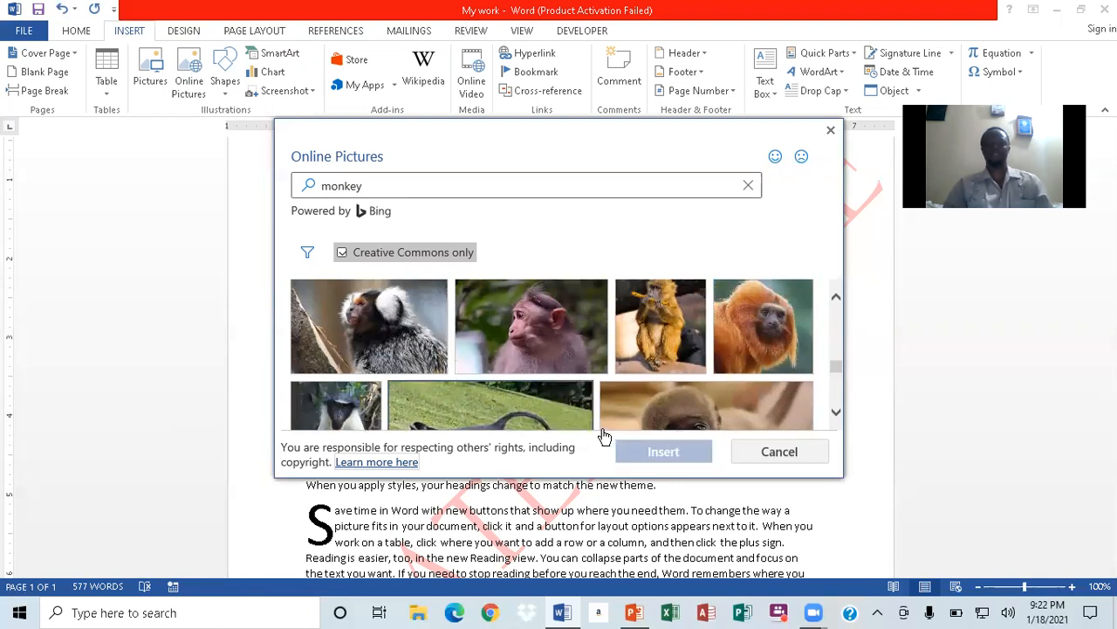
pyautogui.click(518, 413)
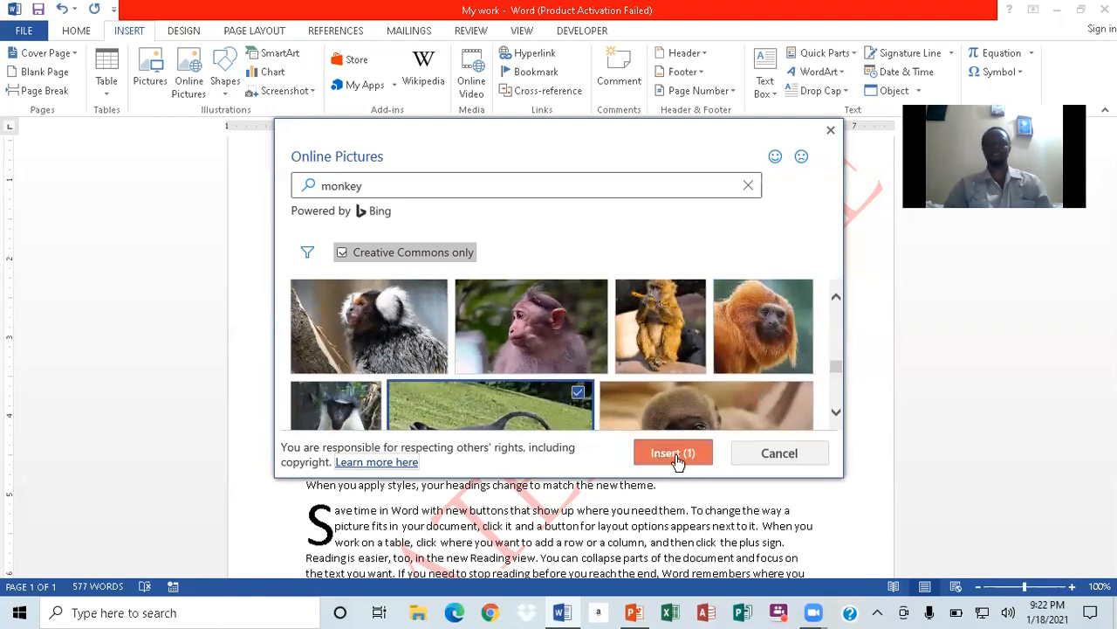
pyautogui.click(661, 457)
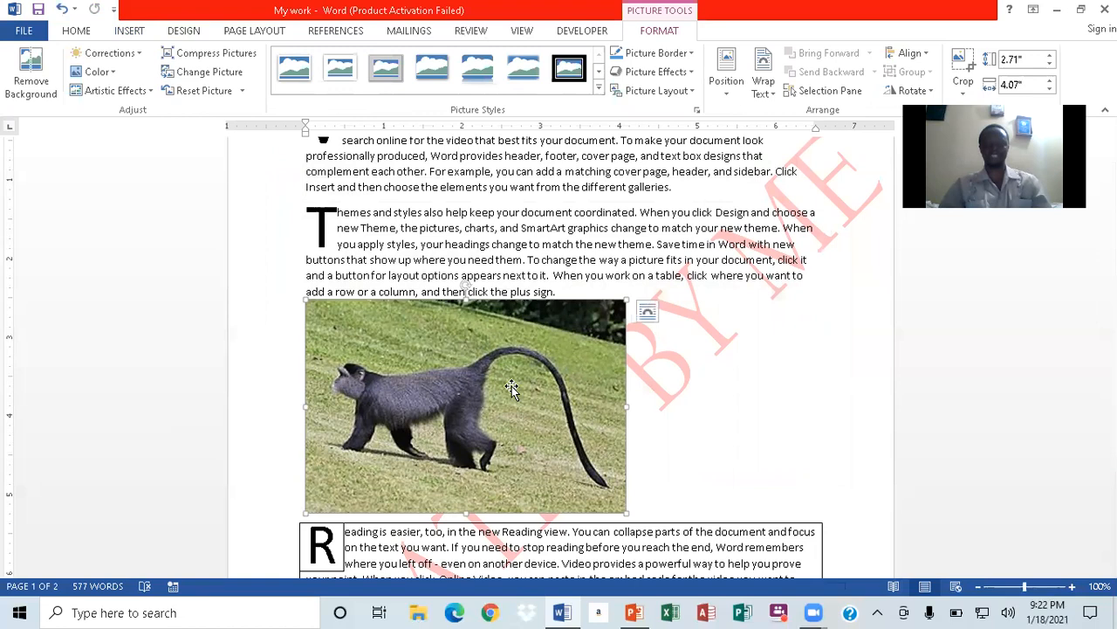
# Set the monkey picture's text wrapping to Tight.
pyautogui.rightClick(511, 386)
pyautogui.moveTo(585, 334)
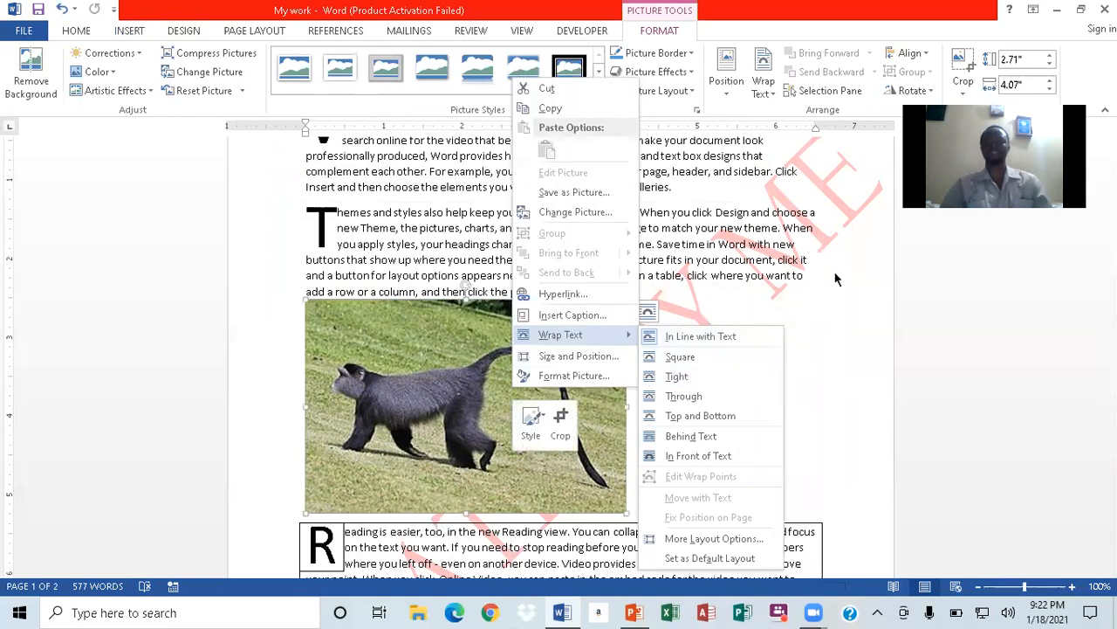
pyautogui.click(880, 281)
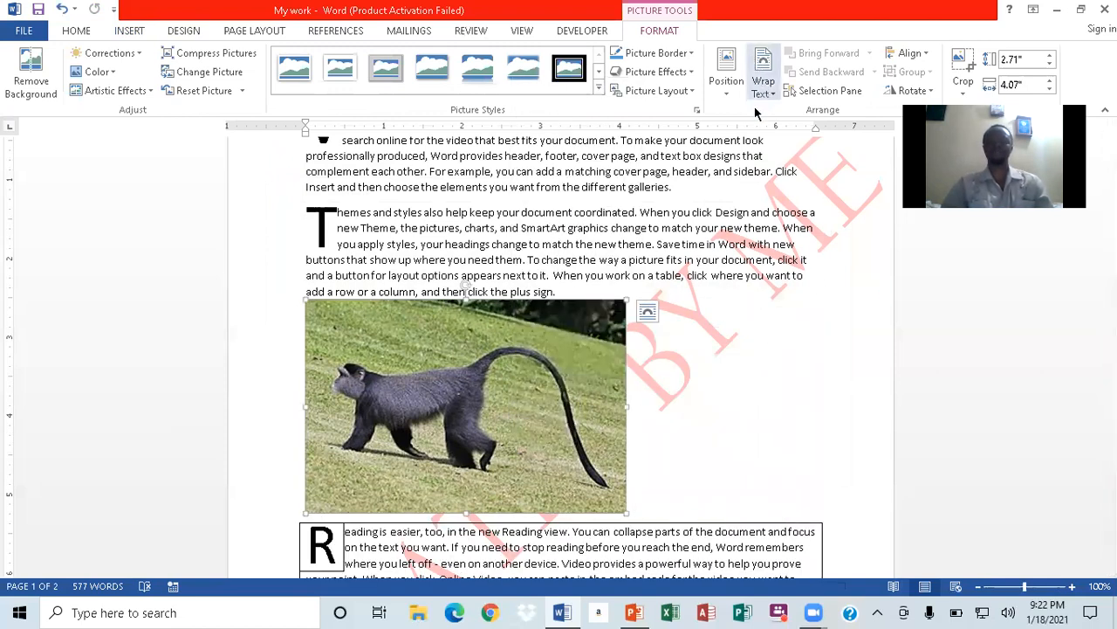
pyautogui.click(774, 96)
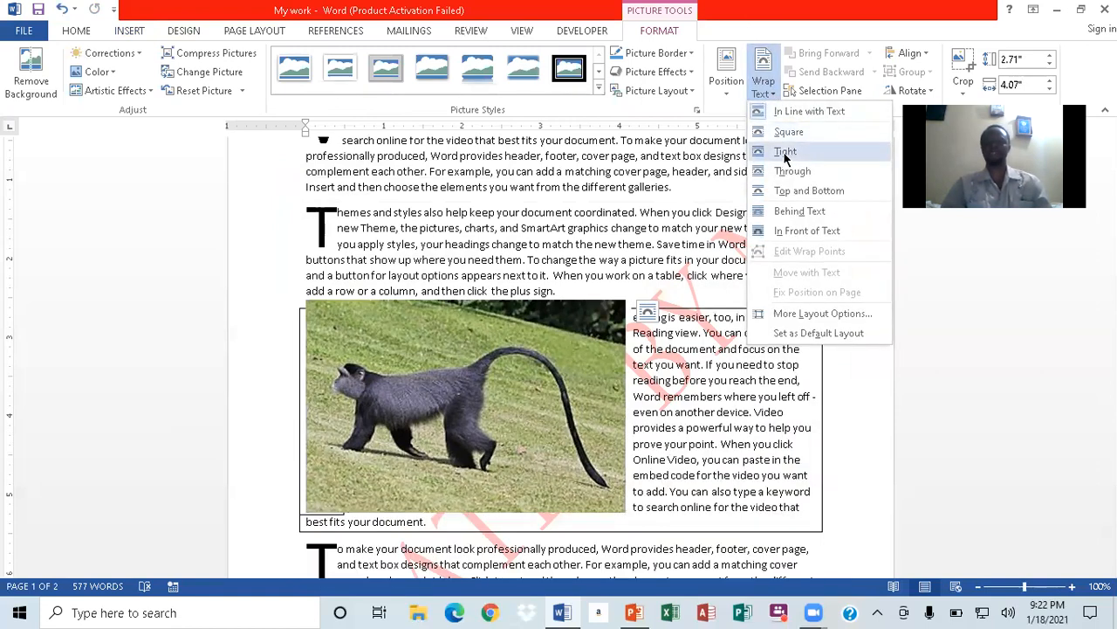
pyautogui.click(785, 154)
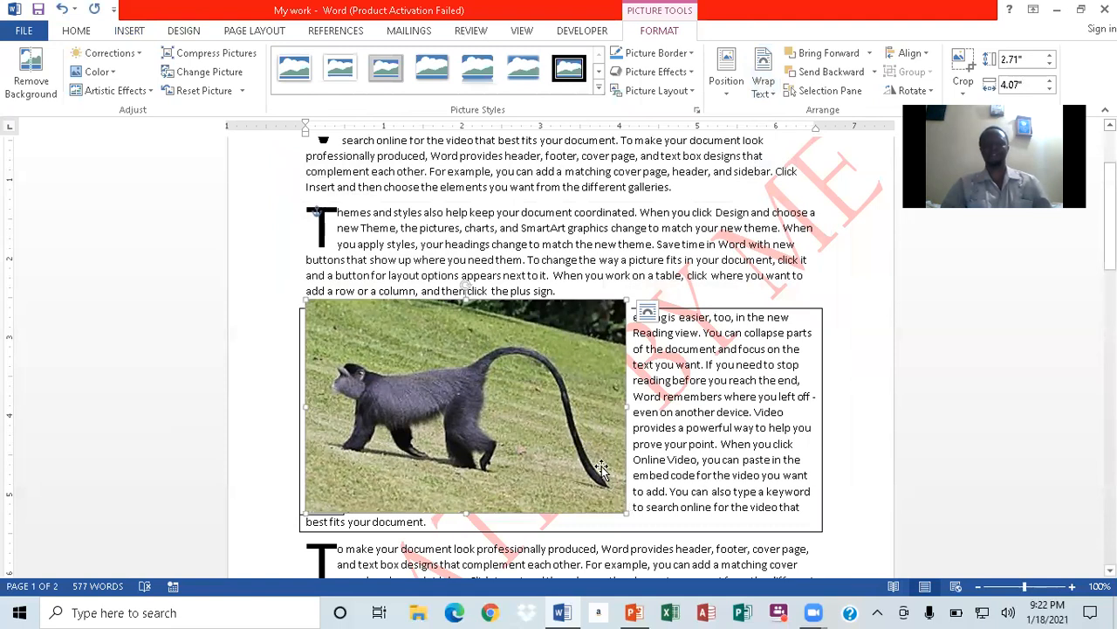
# Shrink the monkey picture to about 1.05" by 1.58" and place it in the middle of the fourth paragraph.
pyautogui.moveTo(596, 471); pyautogui.dragTo(602, 514)
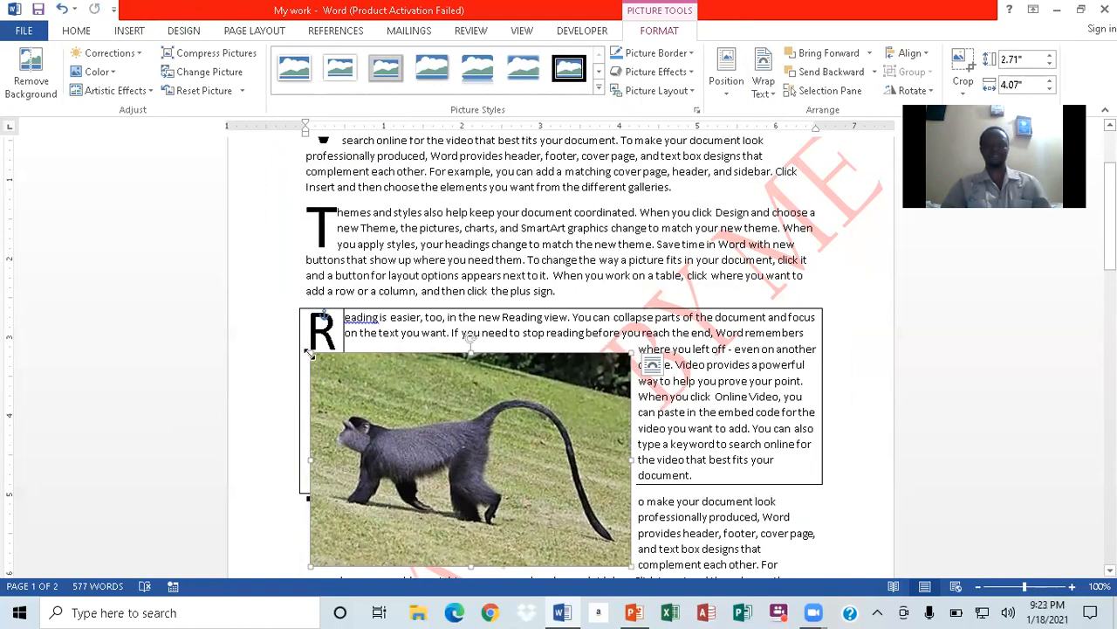
pyautogui.moveTo(308, 354); pyautogui.dragTo(441, 437)
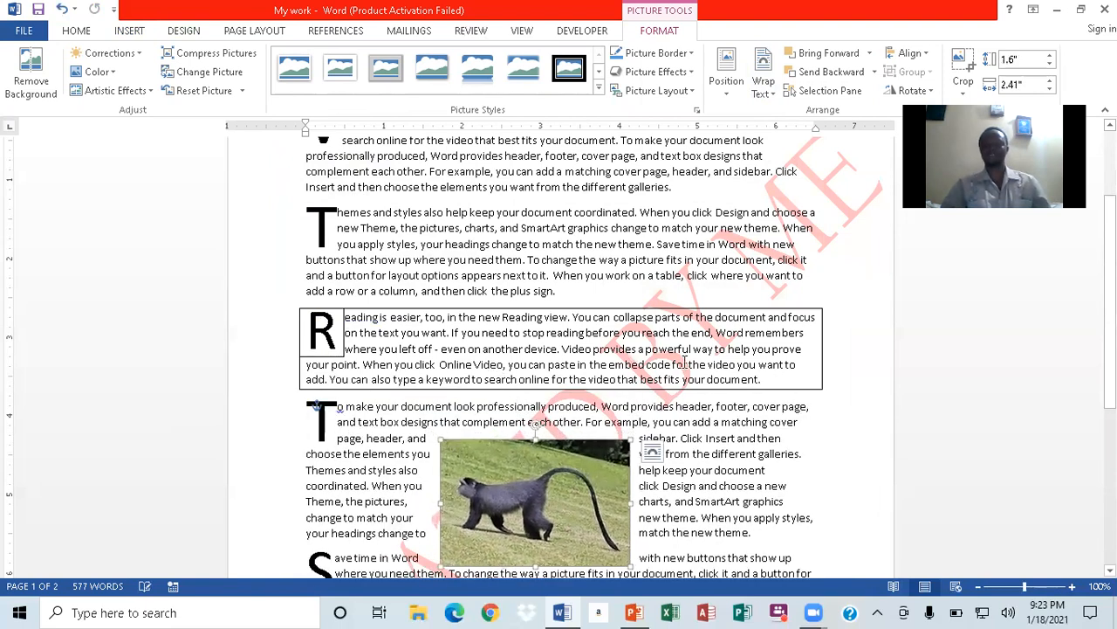
pyautogui.moveTo(1110, 326); pyautogui.dragTo(1109, 366)
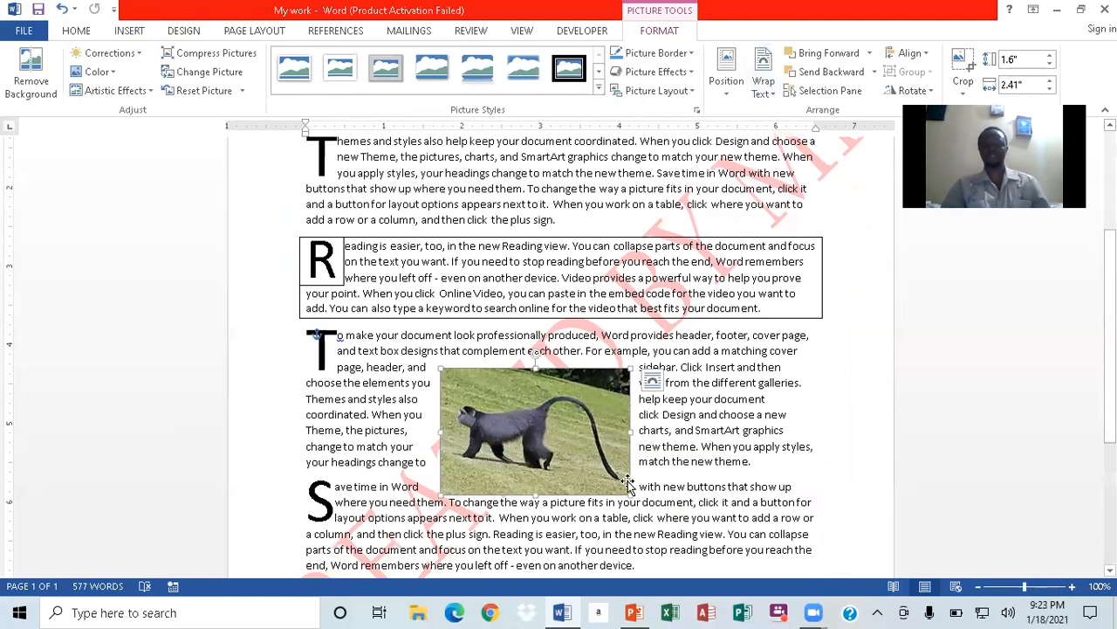
pyautogui.moveTo(627, 494); pyautogui.dragTo(566, 452)
pyautogui.moveTo(533, 412); pyautogui.dragTo(557, 401)
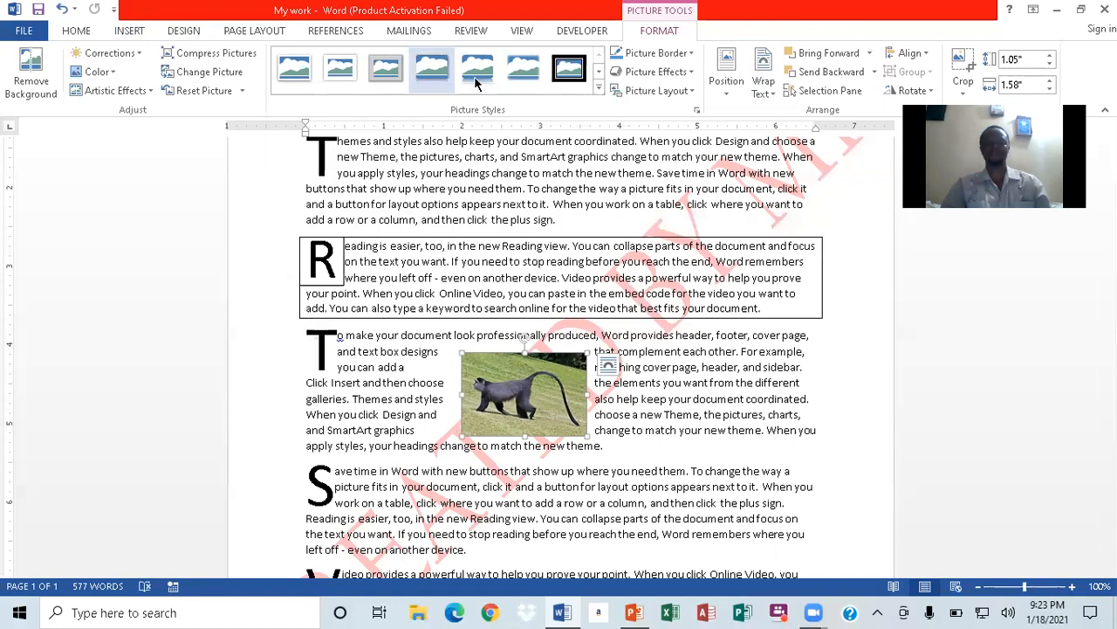
# Apply a soft-edged oval picture style to the monkey picture, and enlarge it to about 1.19" by 1.79".
pyautogui.click(600, 91)
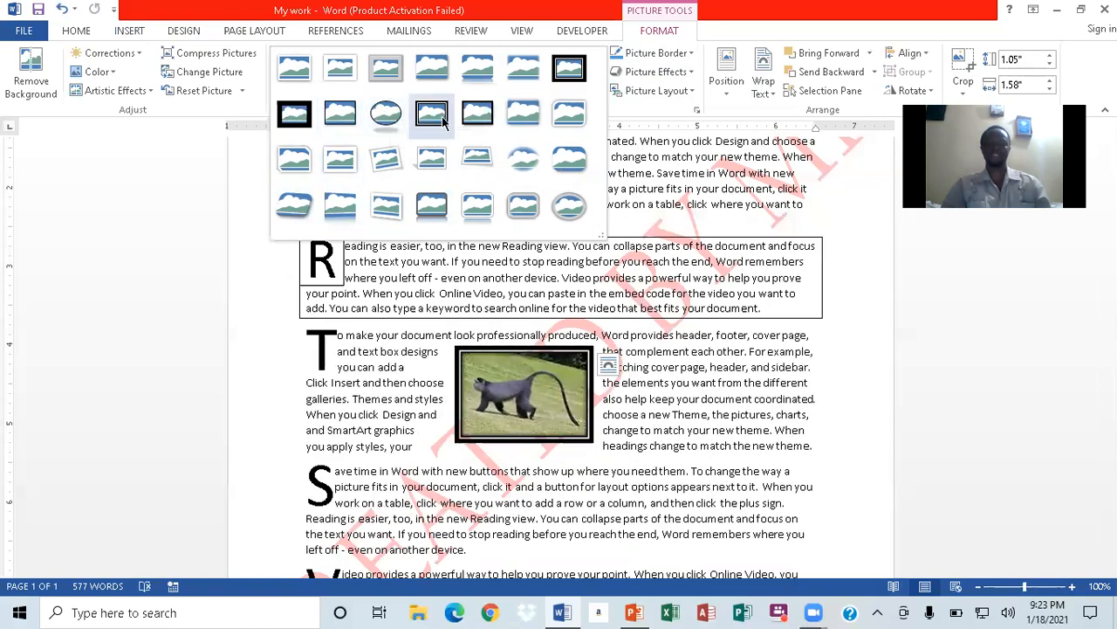
pyautogui.click(528, 162)
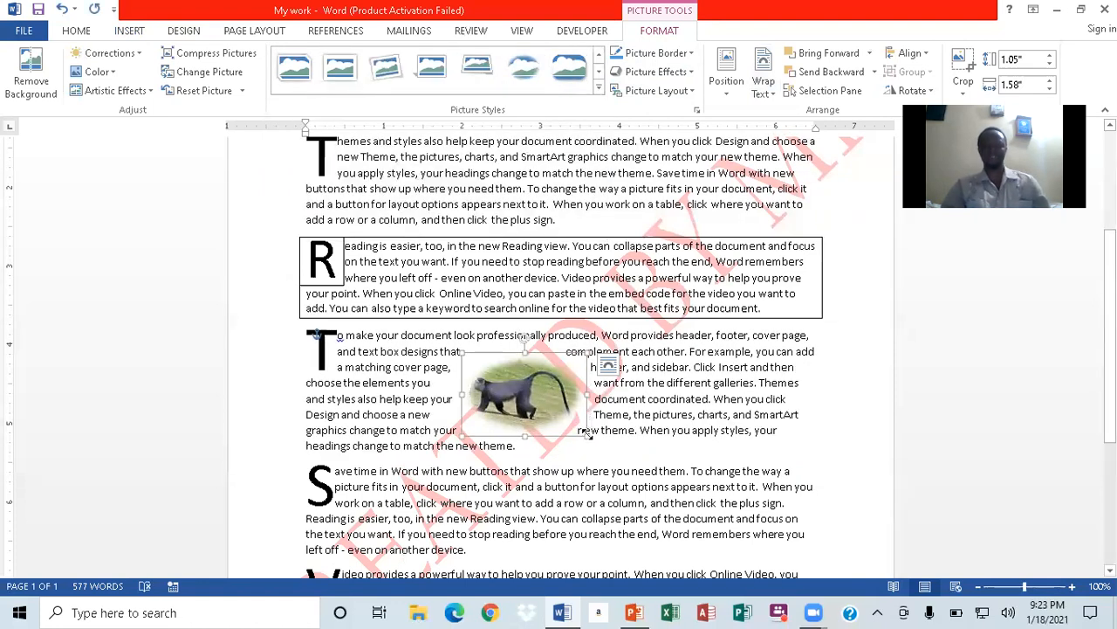
pyautogui.moveTo(587, 435); pyautogui.dragTo(602, 446)
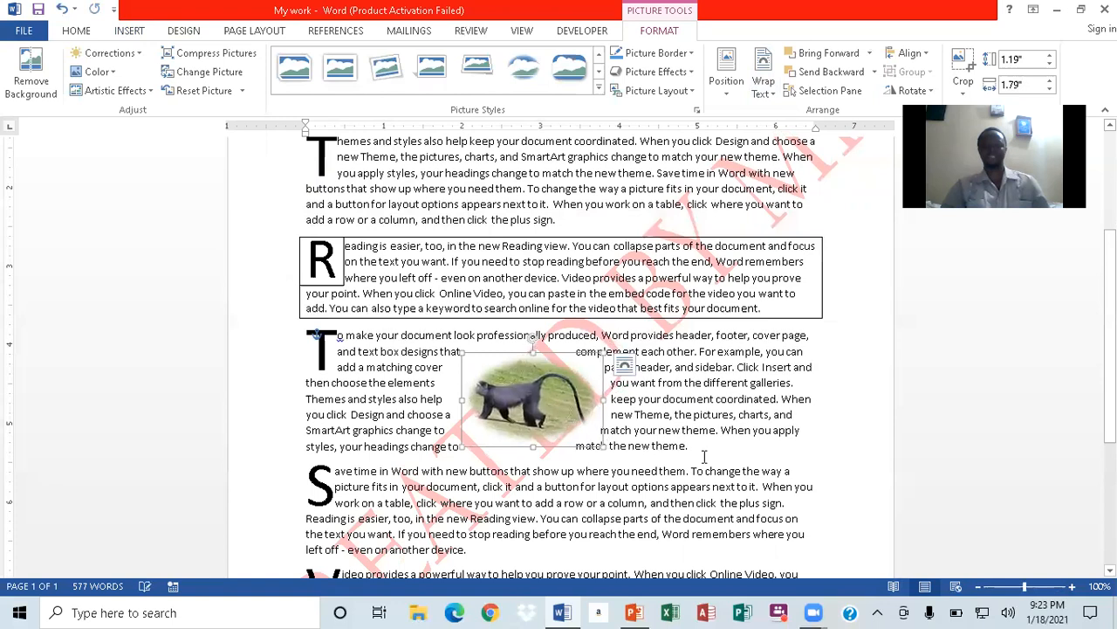
pyautogui.click(830, 439)
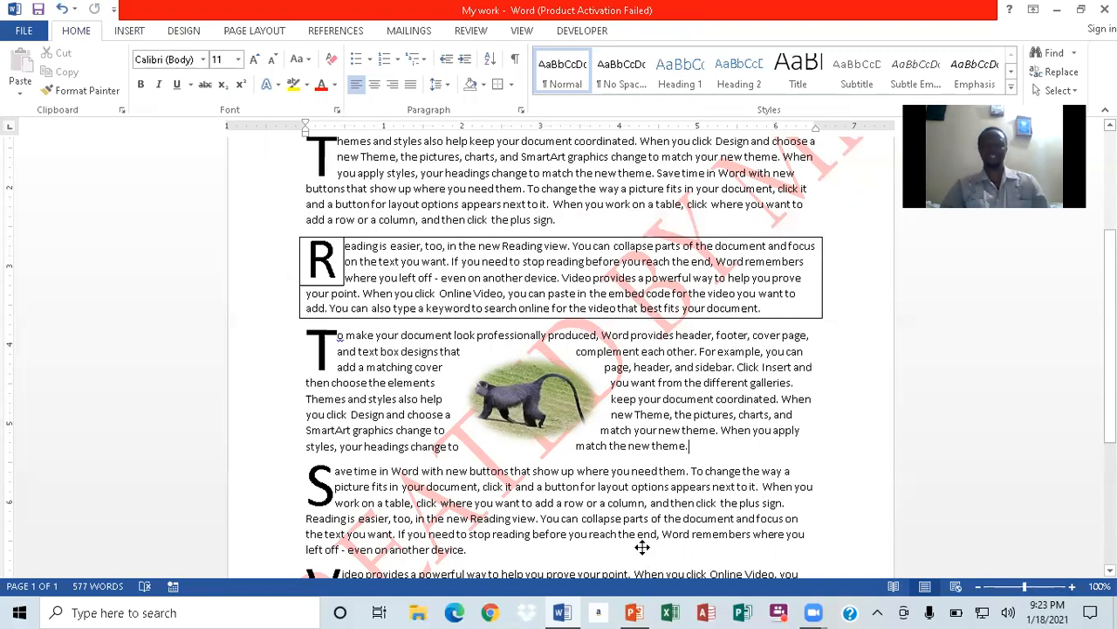
# Check the page border task in the PowerPoint list, and open the page border settings for the Word document.
pyautogui.click(634, 612)
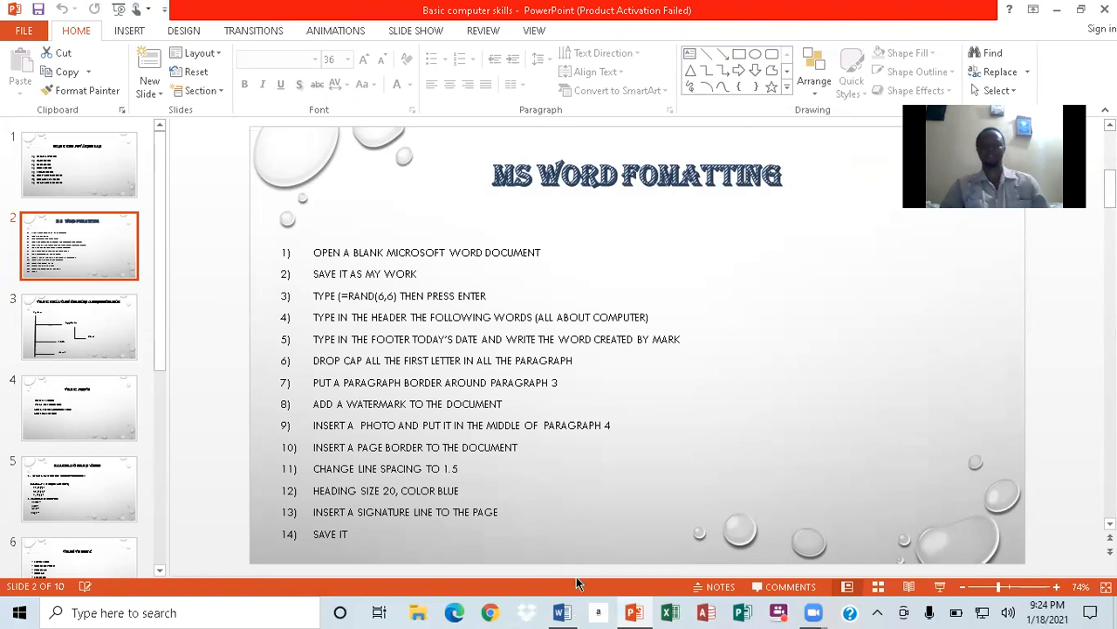
pyautogui.moveTo(576, 587)
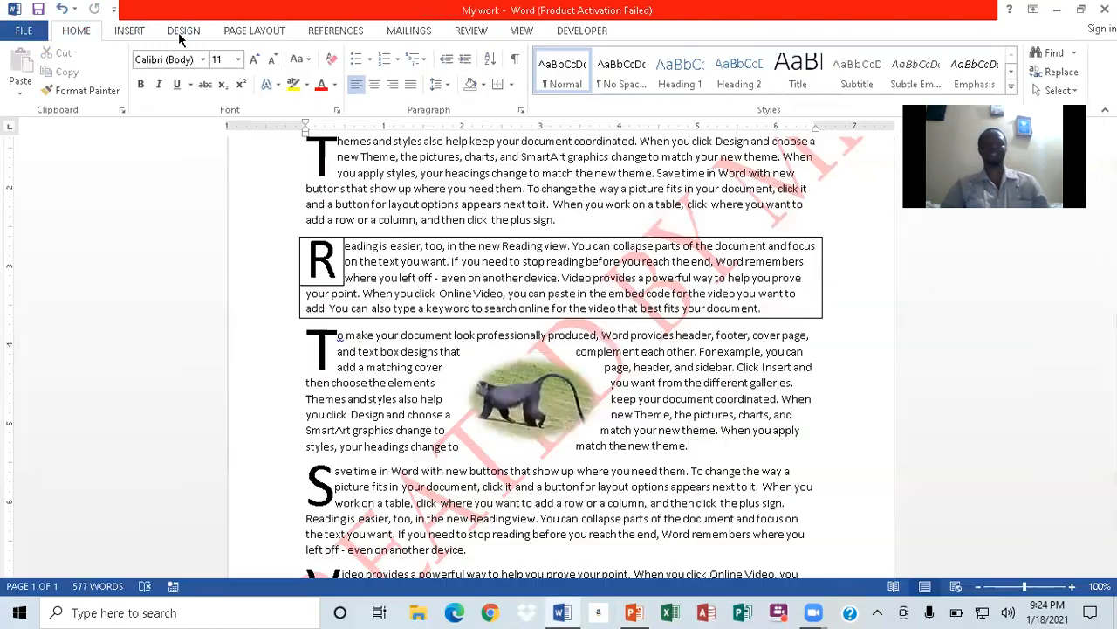
pyautogui.click(178, 32)
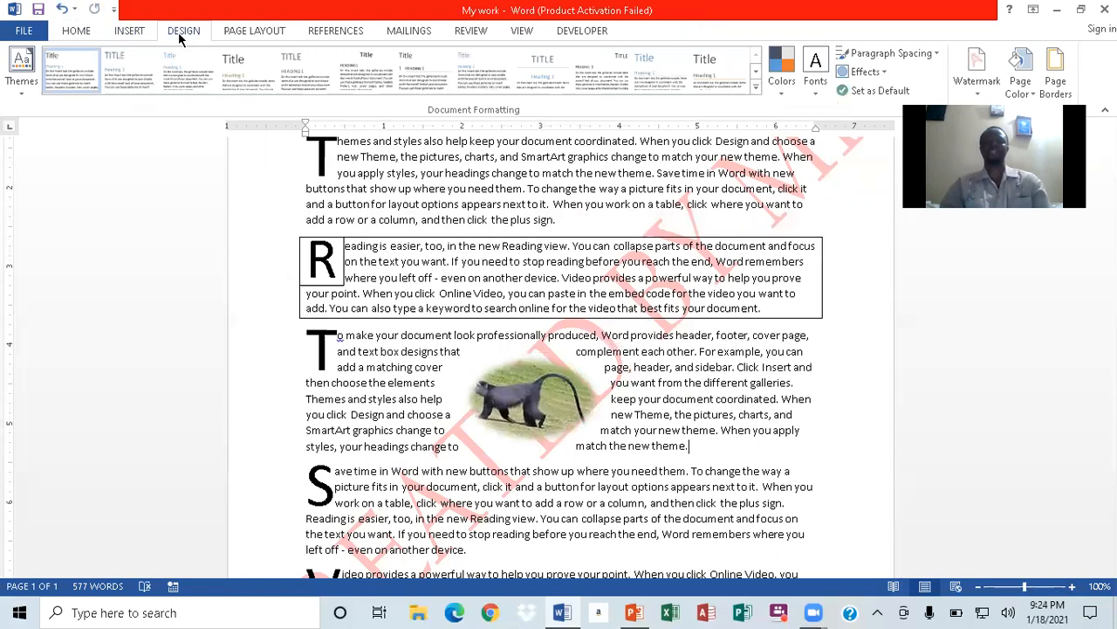
pyautogui.click(1058, 69)
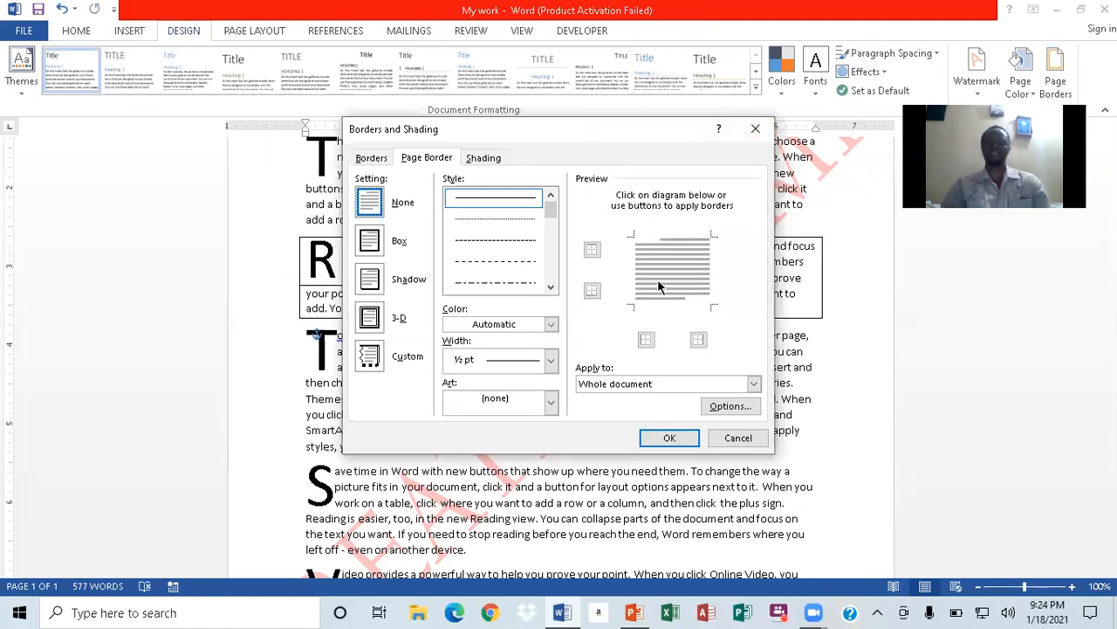
# Try a boxed page border in a thick-and-thin double line style with a width of 1 ½ pt.
pyautogui.click(494, 241)
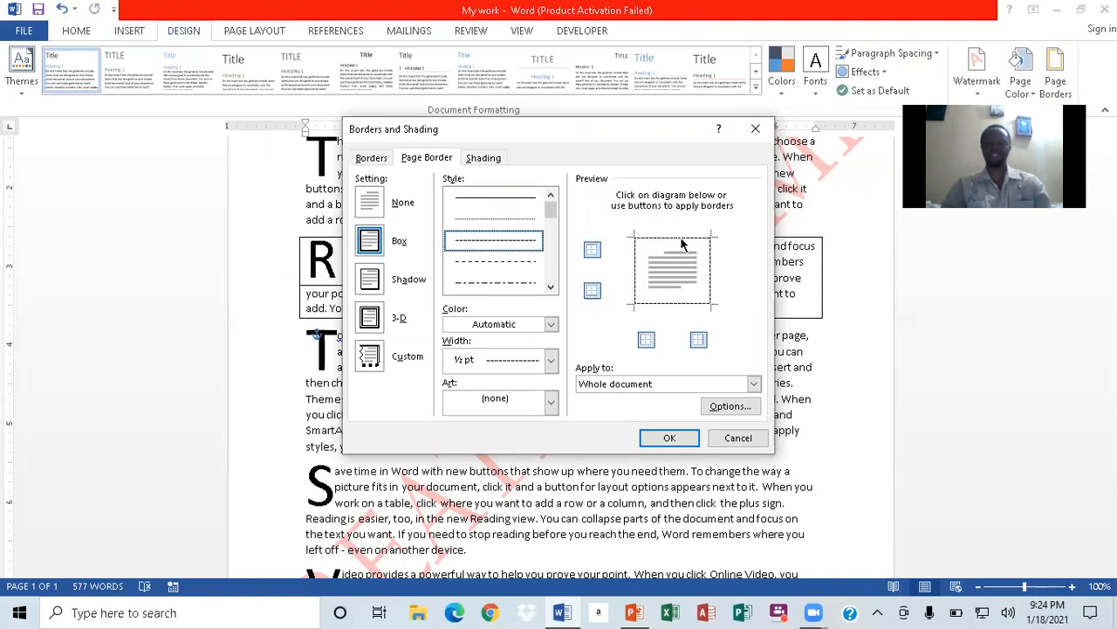
pyautogui.click(550, 288)
pyautogui.click(550, 288)
pyautogui.click(516, 263)
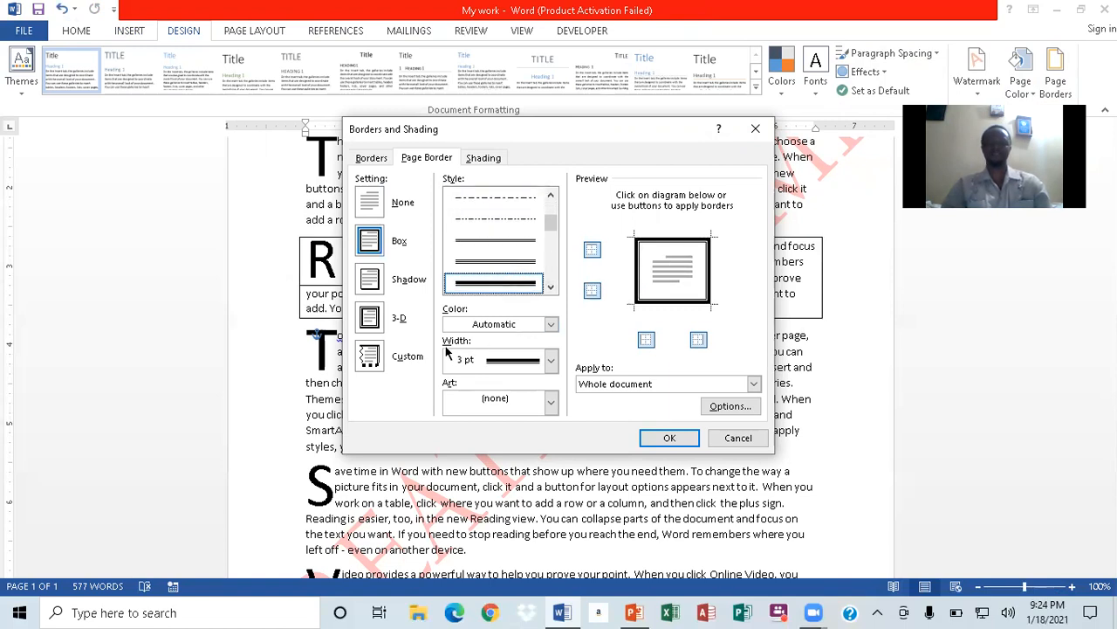
pyautogui.click(549, 361)
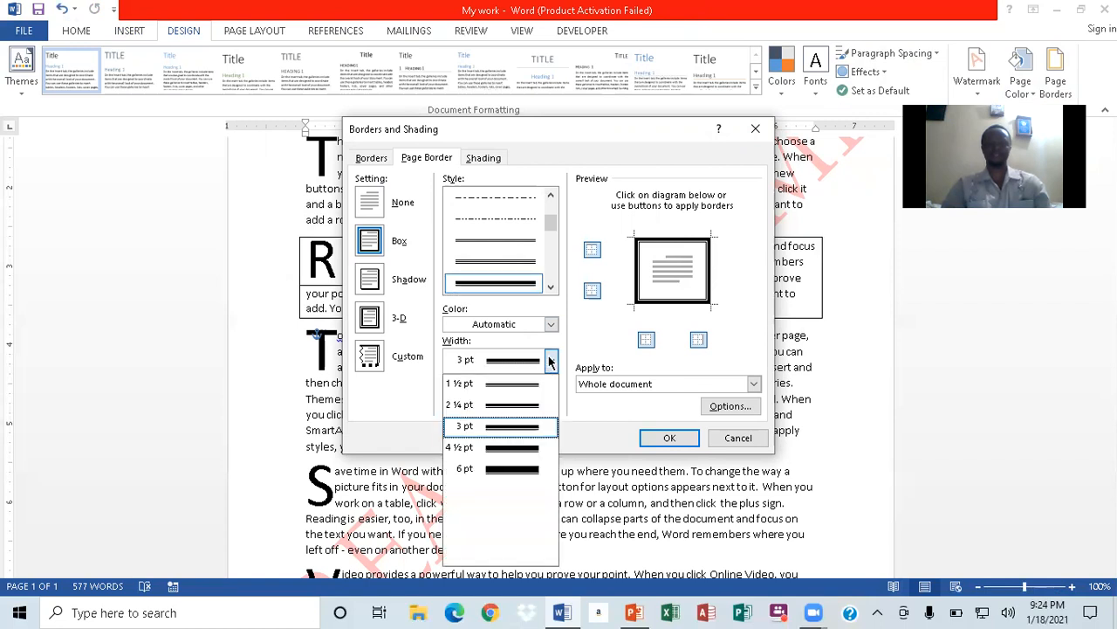
pyautogui.click(507, 385)
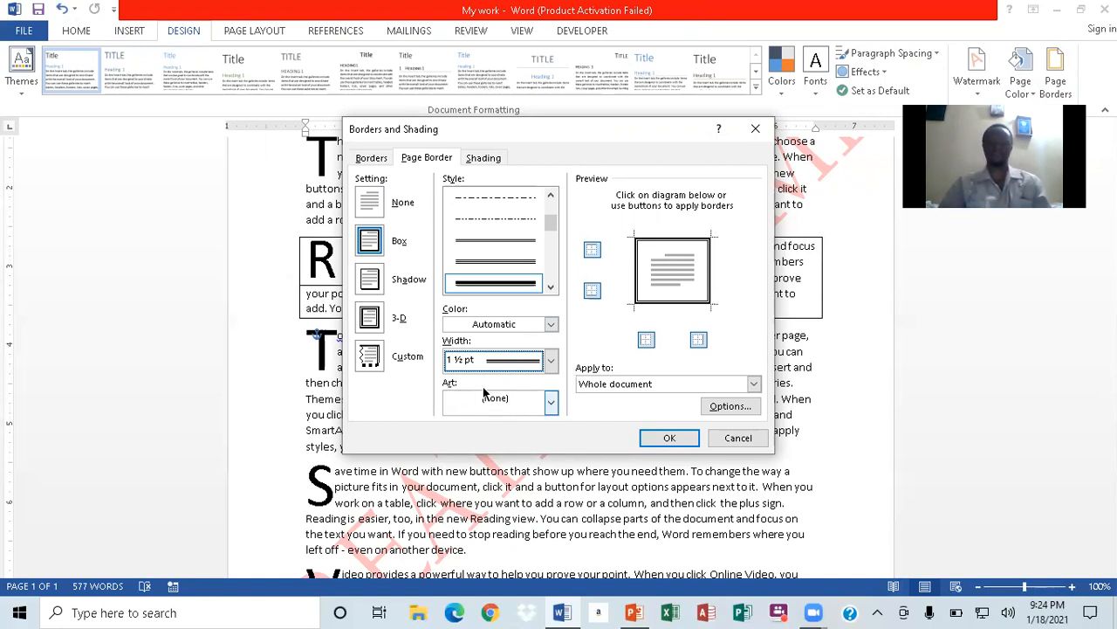
# Try the globe art design as the page border.
pyautogui.click(553, 408)
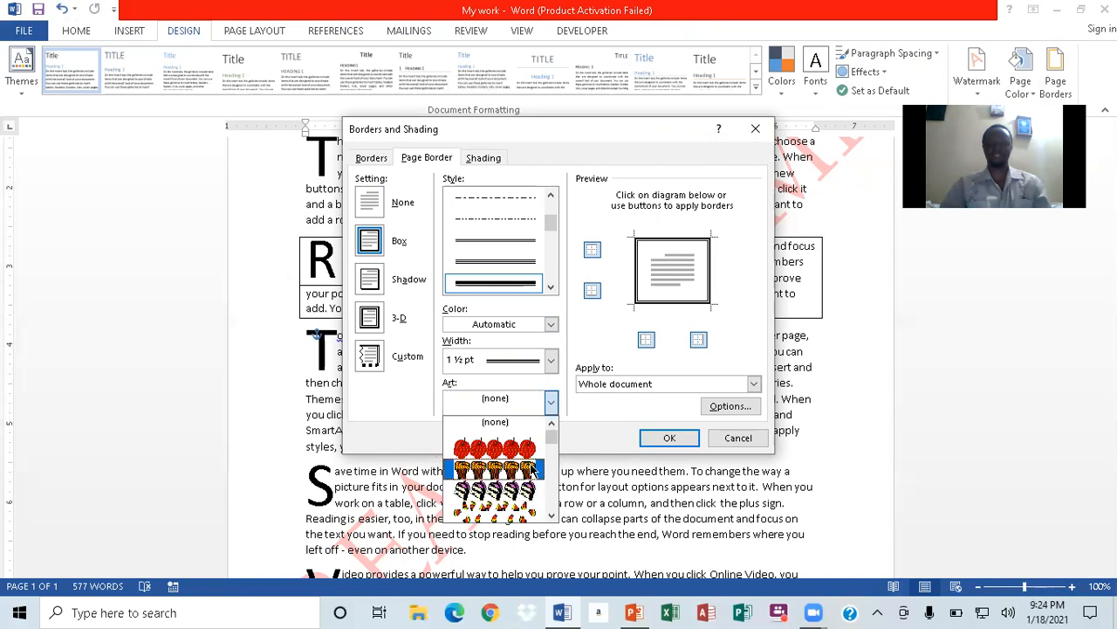
pyautogui.click(552, 519)
pyautogui.click(552, 519)
pyautogui.click(552, 519)
pyautogui.click(552, 518)
pyautogui.click(551, 519)
pyautogui.click(552, 518)
pyautogui.click(552, 518)
pyautogui.click(552, 518)
pyautogui.click(552, 518)
pyautogui.click(552, 519)
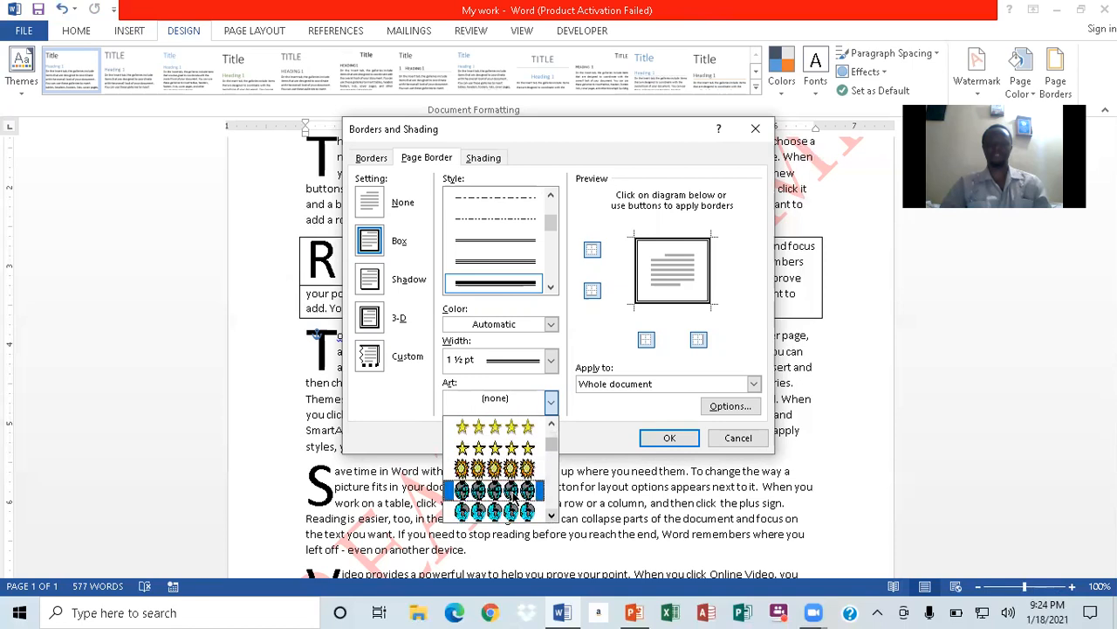
pyautogui.click(512, 494)
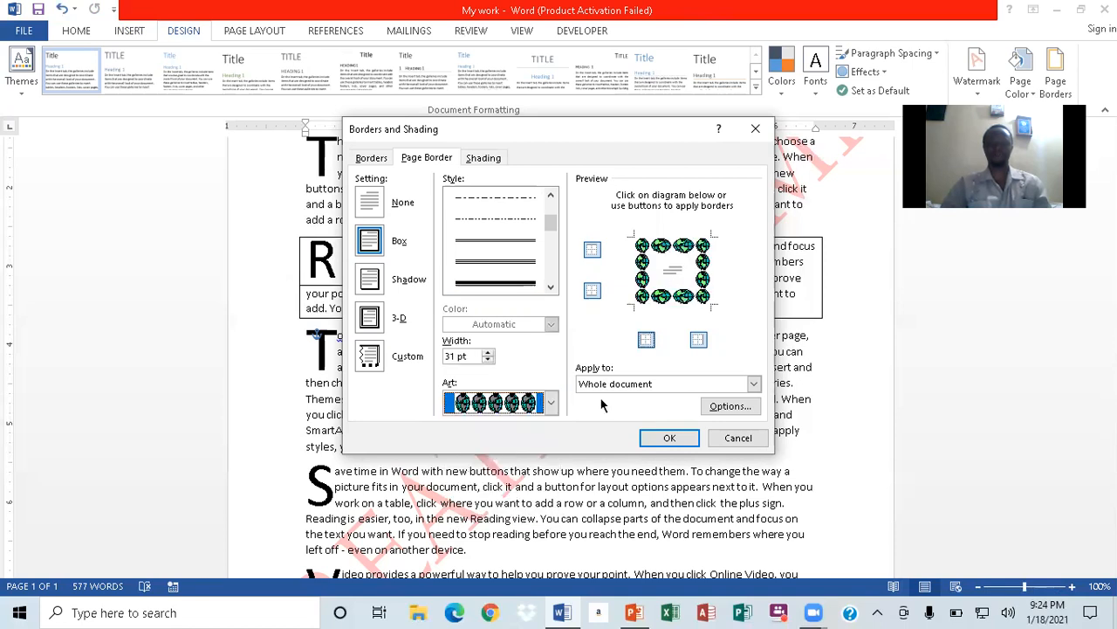
# Choose the teal and purple bar art with decorative corner pieces as the page border design.
pyautogui.click(551, 402)
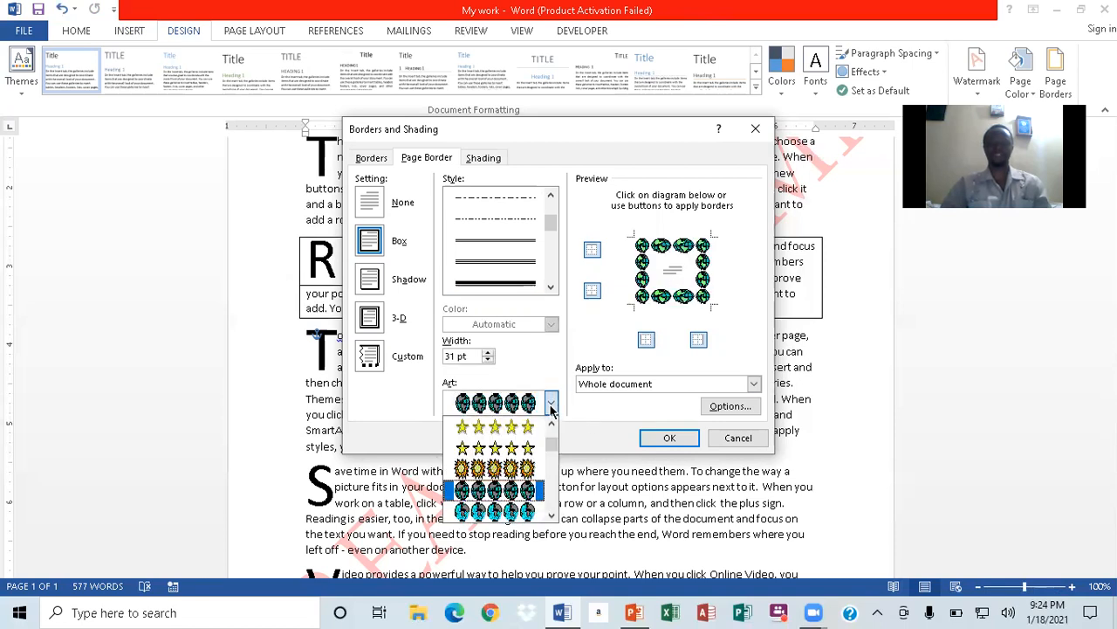
pyautogui.click(551, 516)
pyautogui.click(551, 516)
pyautogui.click(550, 516)
pyautogui.click(551, 516)
pyautogui.click(551, 516)
pyautogui.click(551, 516)
pyautogui.click(551, 516)
pyautogui.click(551, 516)
pyautogui.click(551, 516)
pyautogui.click(551, 516)
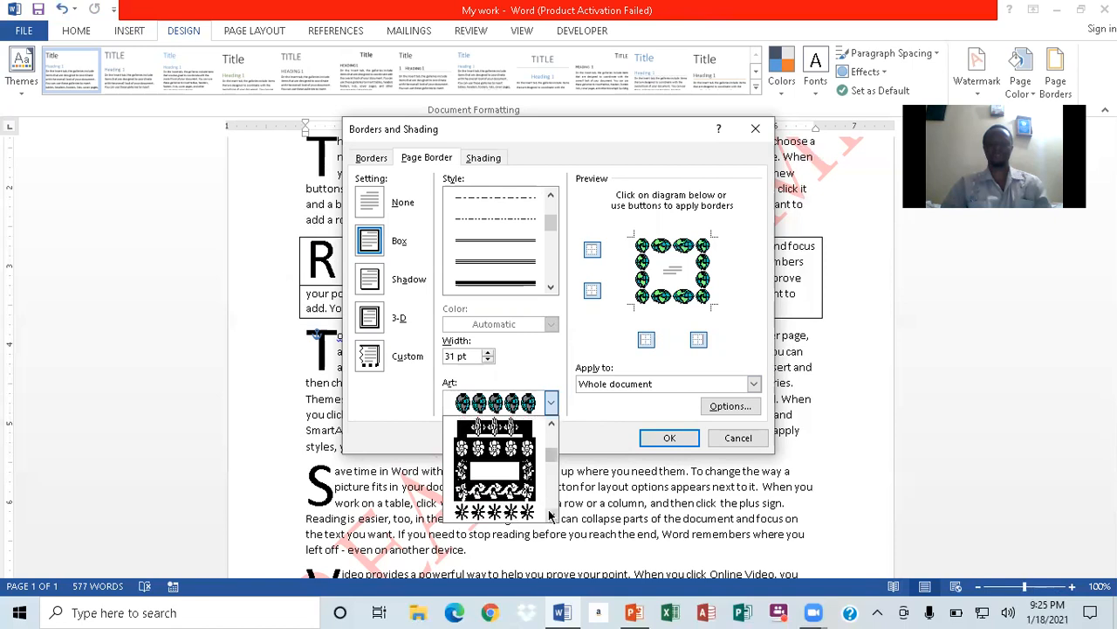
pyautogui.click(551, 516)
pyautogui.click(551, 516)
pyautogui.click(550, 516)
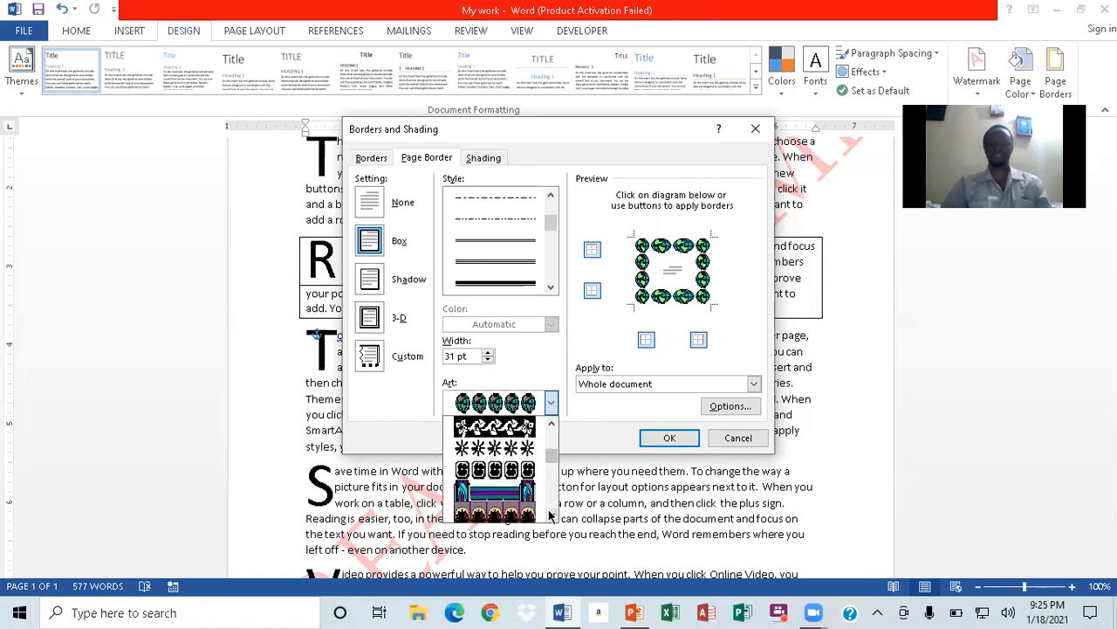
pyautogui.click(551, 516)
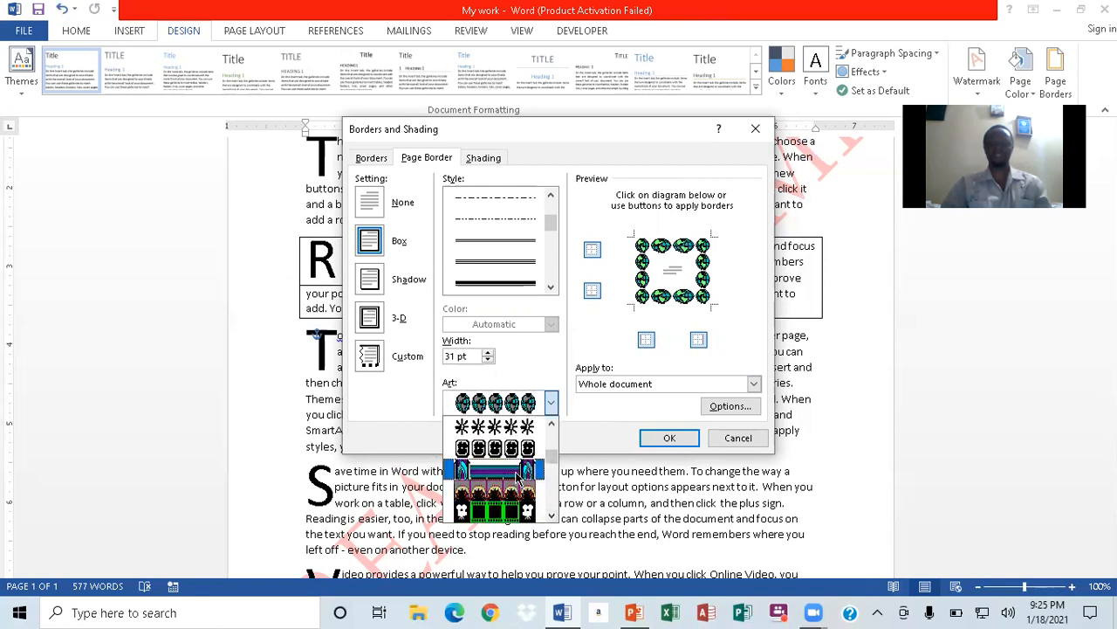
pyautogui.click(521, 476)
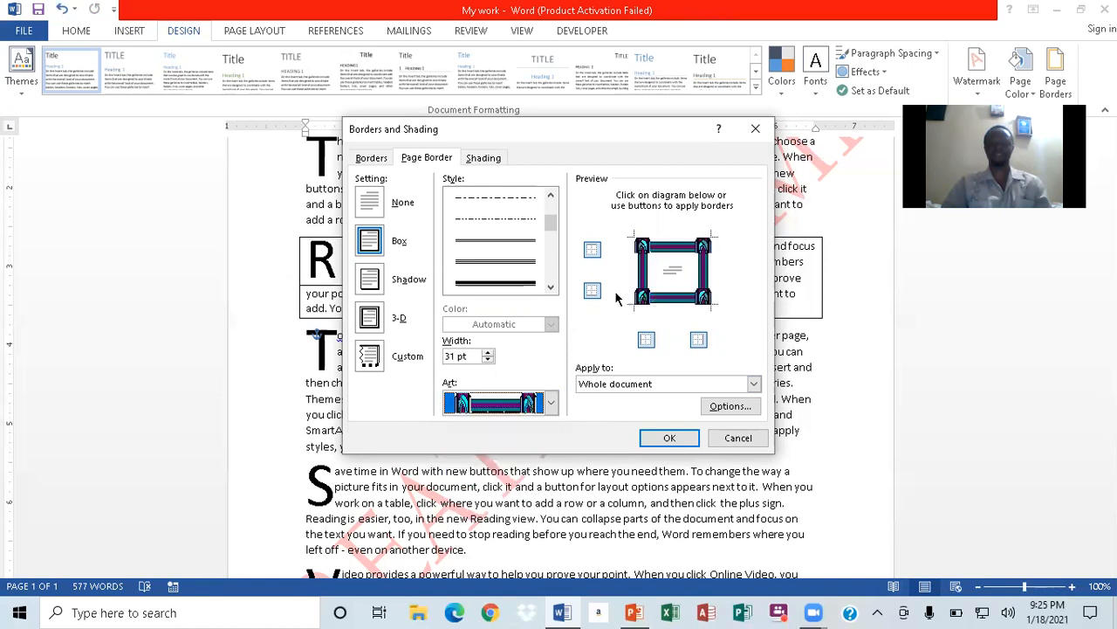
# Reduce the art page border's width to 18 pt and apply it to the whole document.
pyautogui.click(489, 355)
pyautogui.click(488, 360)
pyautogui.click(488, 360)
pyautogui.click(488, 360)
pyautogui.click(488, 360)
pyautogui.click(488, 360)
pyautogui.click(488, 359)
pyautogui.click(488, 360)
pyautogui.click(488, 359)
pyautogui.click(488, 359)
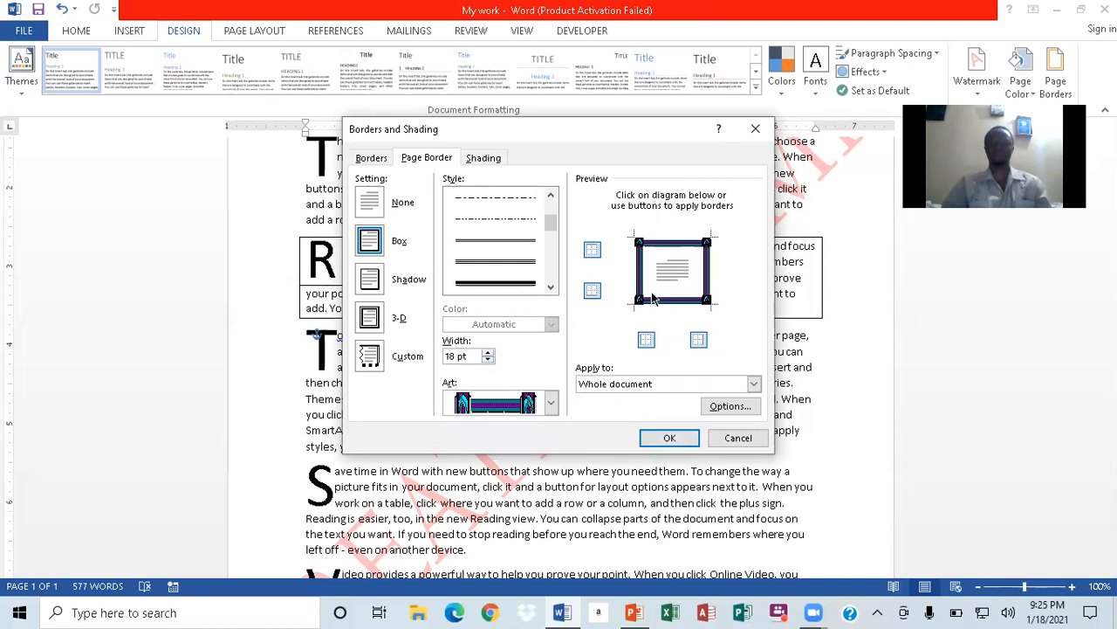
pyautogui.click(670, 441)
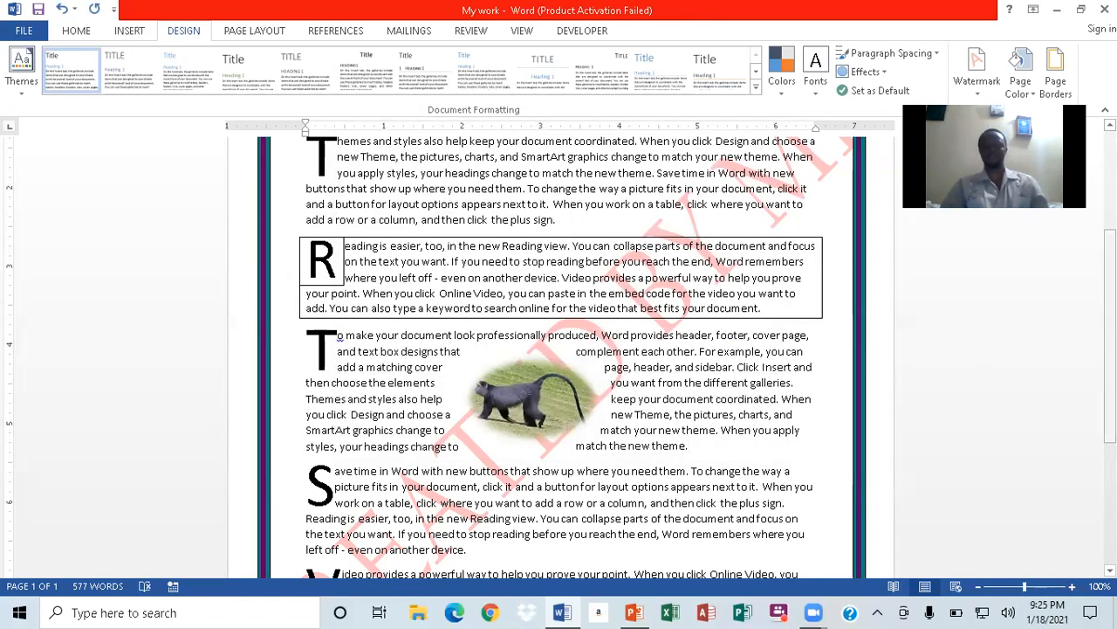
# Look over the page border around the document, check the next task in the PowerPoint list, and return to Word.
pyautogui.scroll(4, 1110, 349)
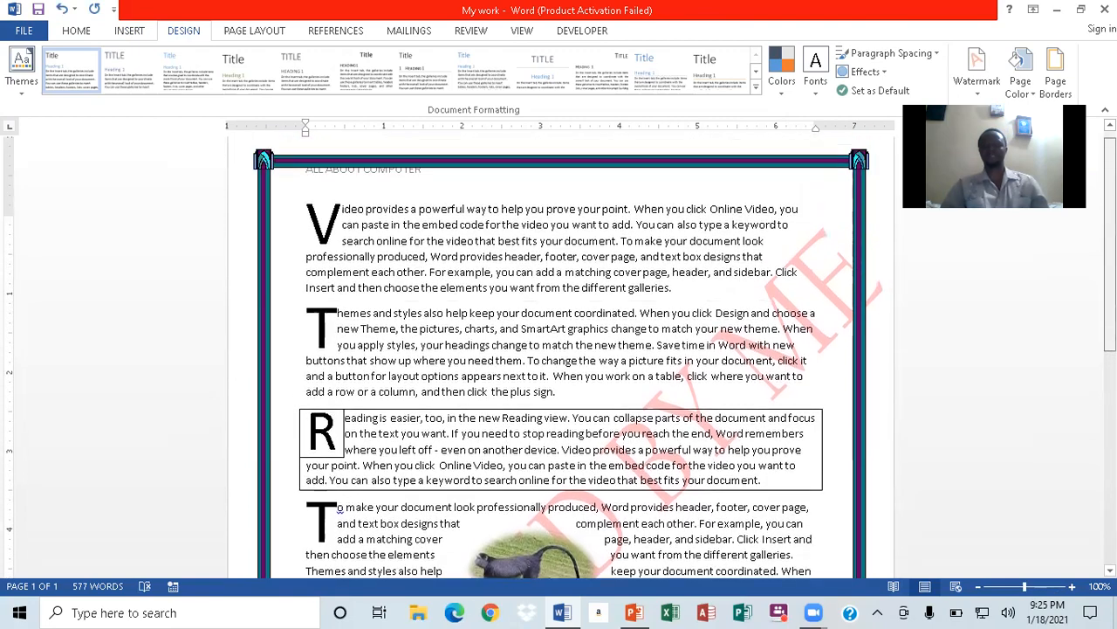
pyautogui.scroll(1, 1109, 349)
pyautogui.scroll(-5, 1110, 345)
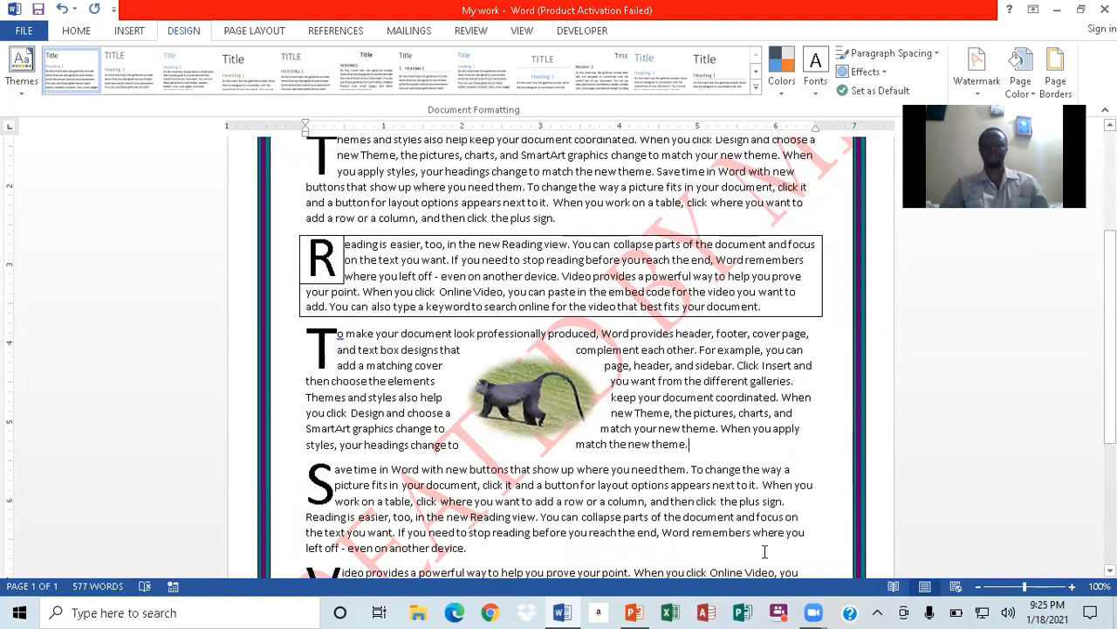
pyautogui.hotkey('alt', 'Tab')
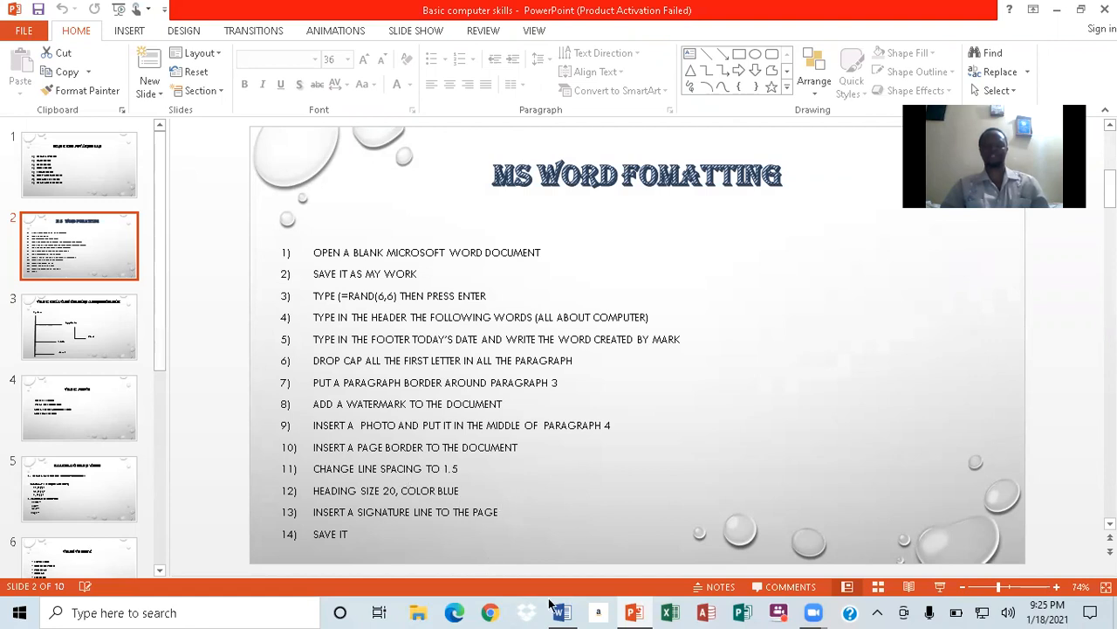
pyautogui.moveTo(632, 594)
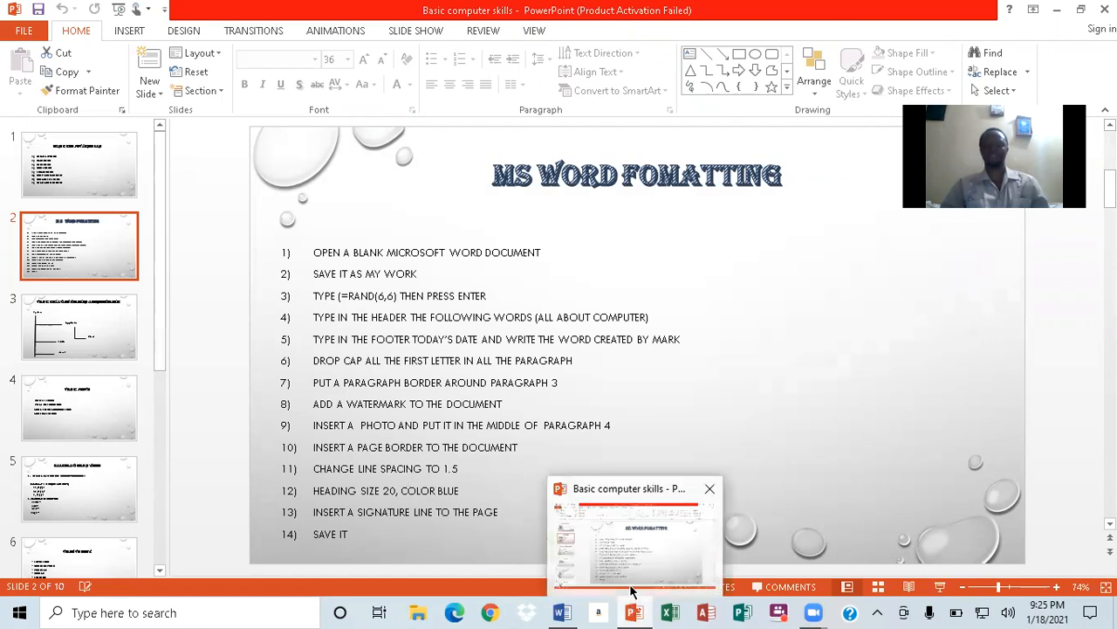
pyautogui.click(562, 612)
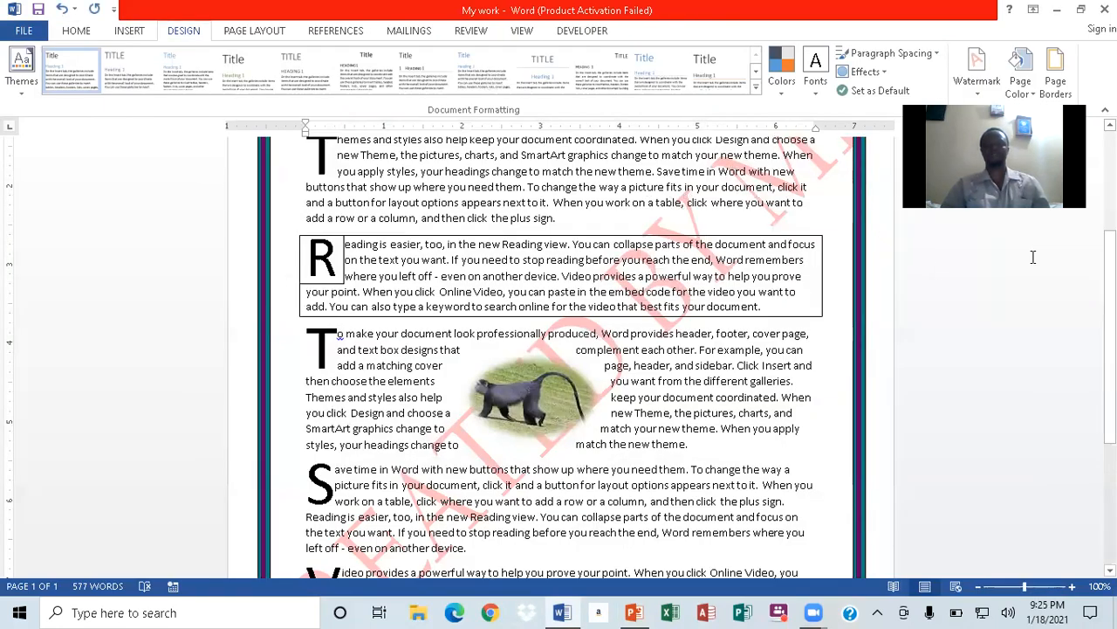
# Set the line spacing of all the document's text to 1.5.
pyautogui.scroll(5, 559, 358)
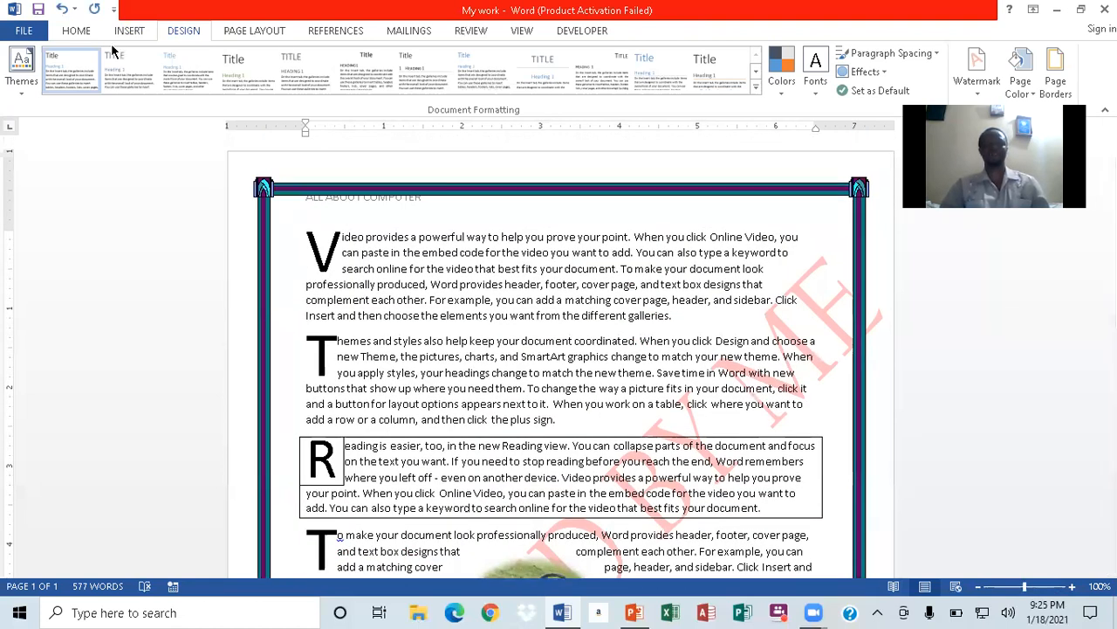
pyautogui.click(77, 32)
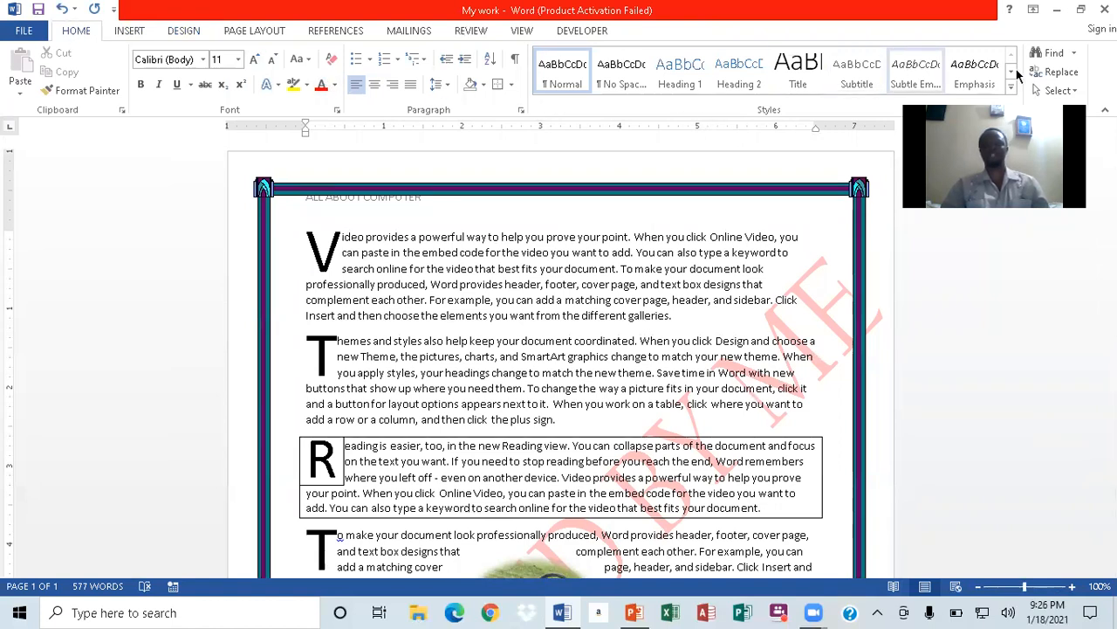
pyautogui.click(1074, 91)
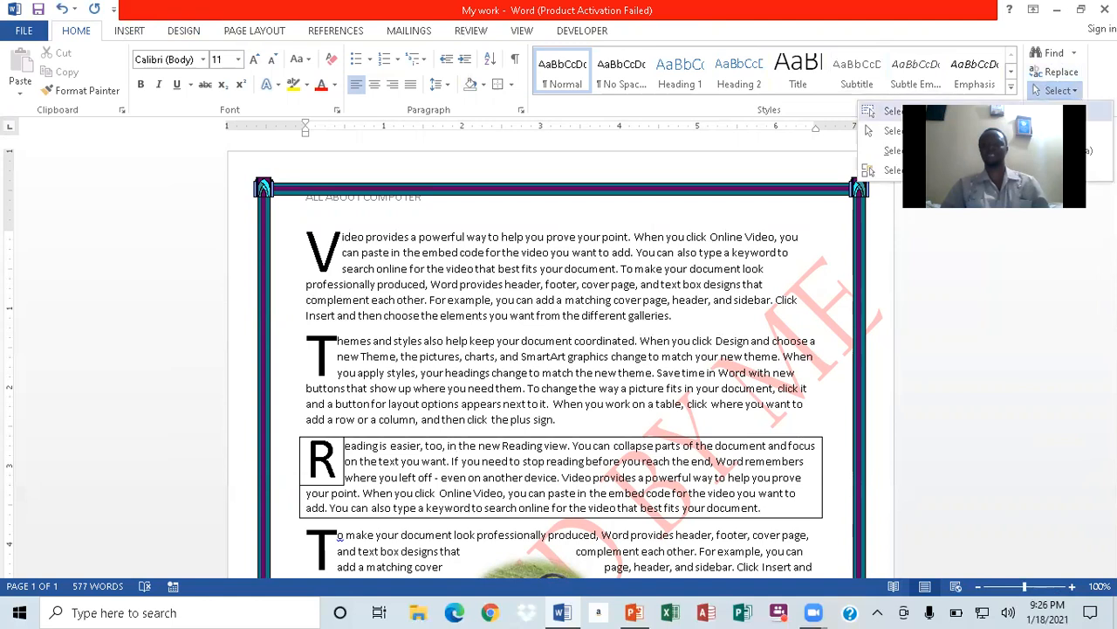
pyautogui.click(890, 111)
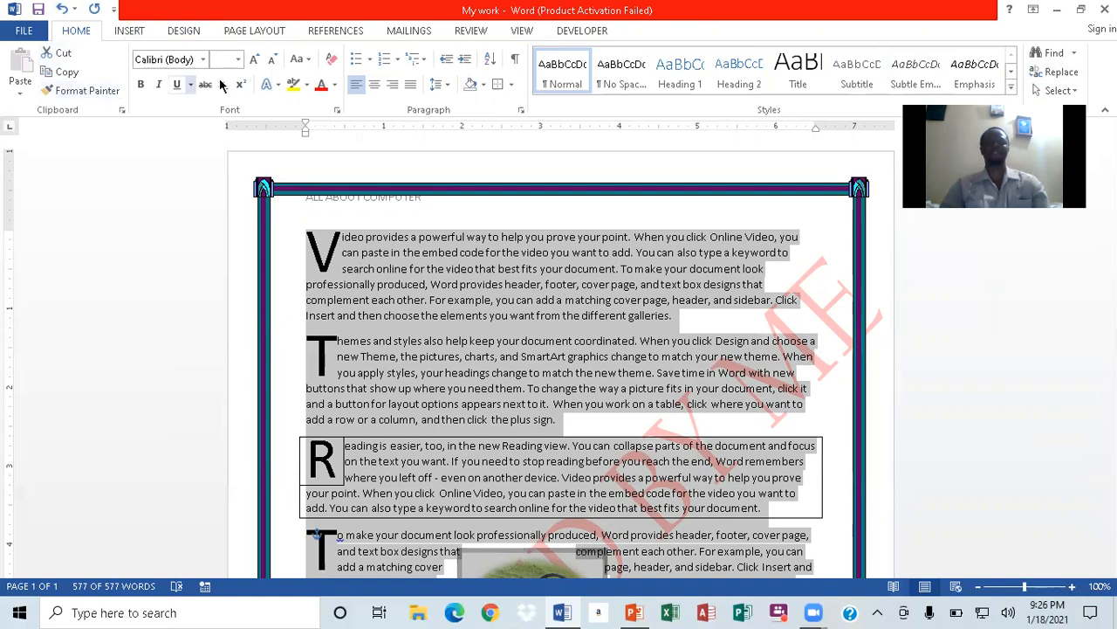
pyautogui.click(447, 85)
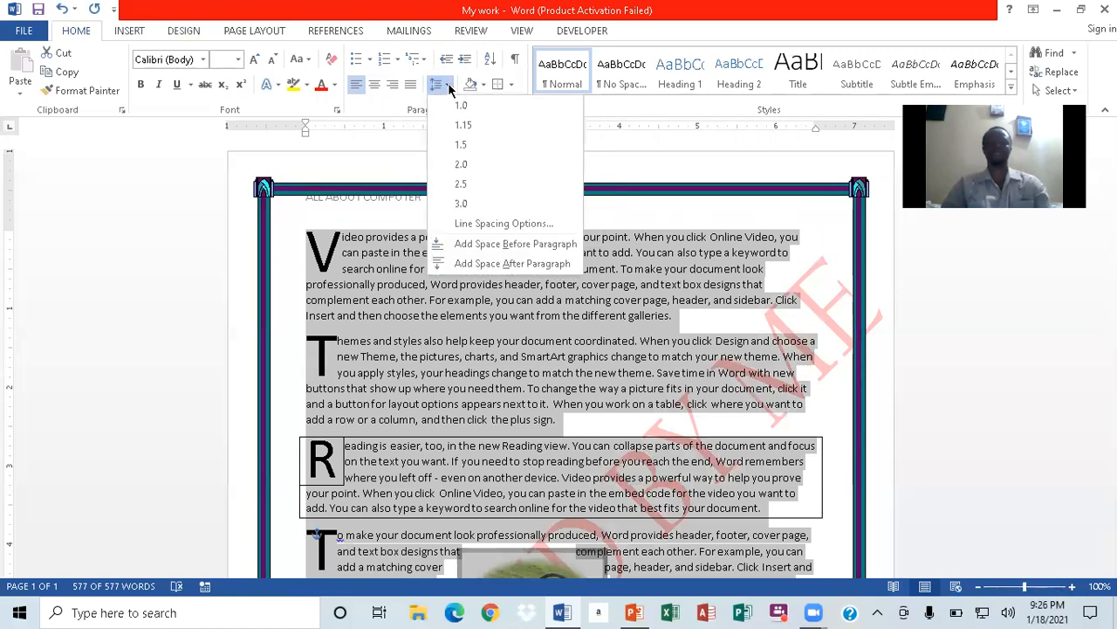
pyautogui.click(461, 145)
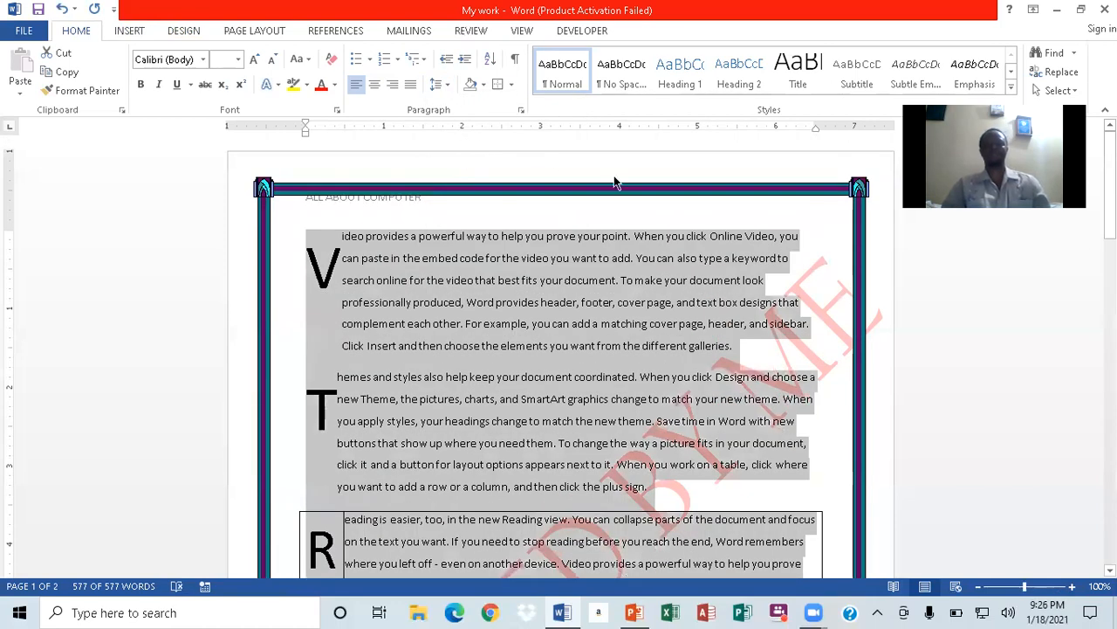
pyautogui.click(868, 266)
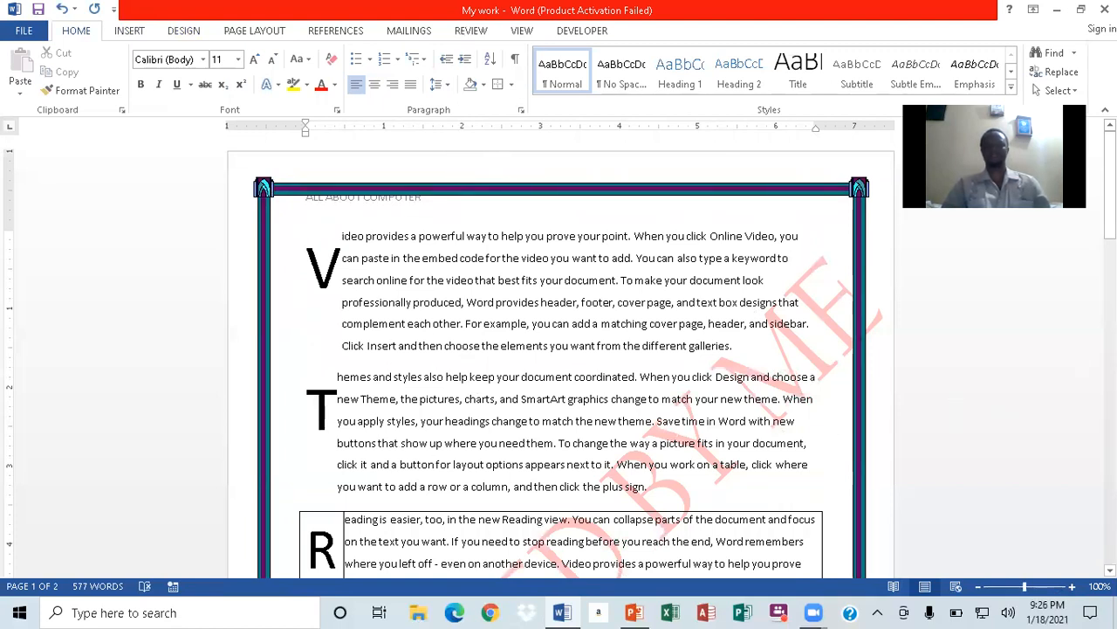
pyautogui.moveTo(1110, 184); pyautogui.dragTo(1110, 241)
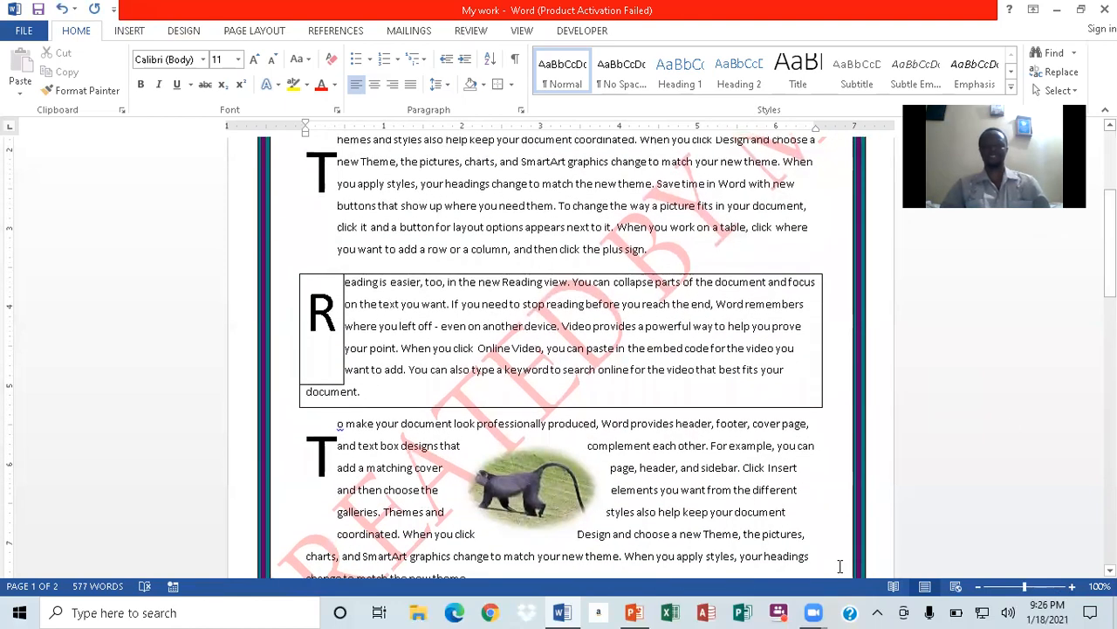
# Check the heading size and color task in the PowerPoint list, then return to the Word document.
pyautogui.moveTo(633, 611)
pyautogui.click(630, 538)
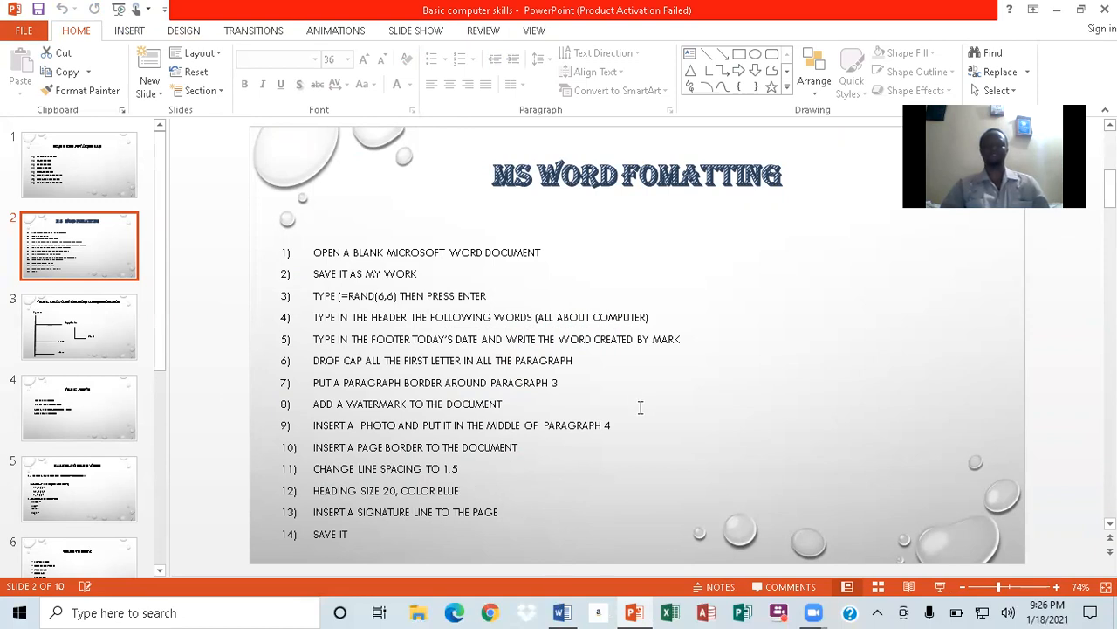
pyautogui.hotkey('alt', 'Tab')
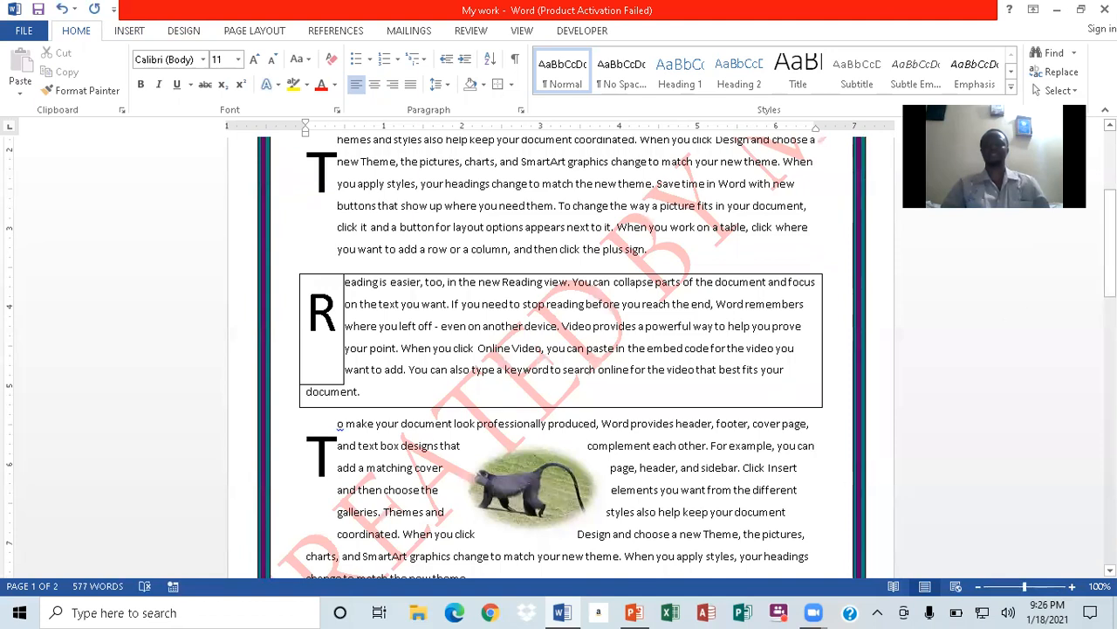
pyautogui.scroll(5, 791, 258)
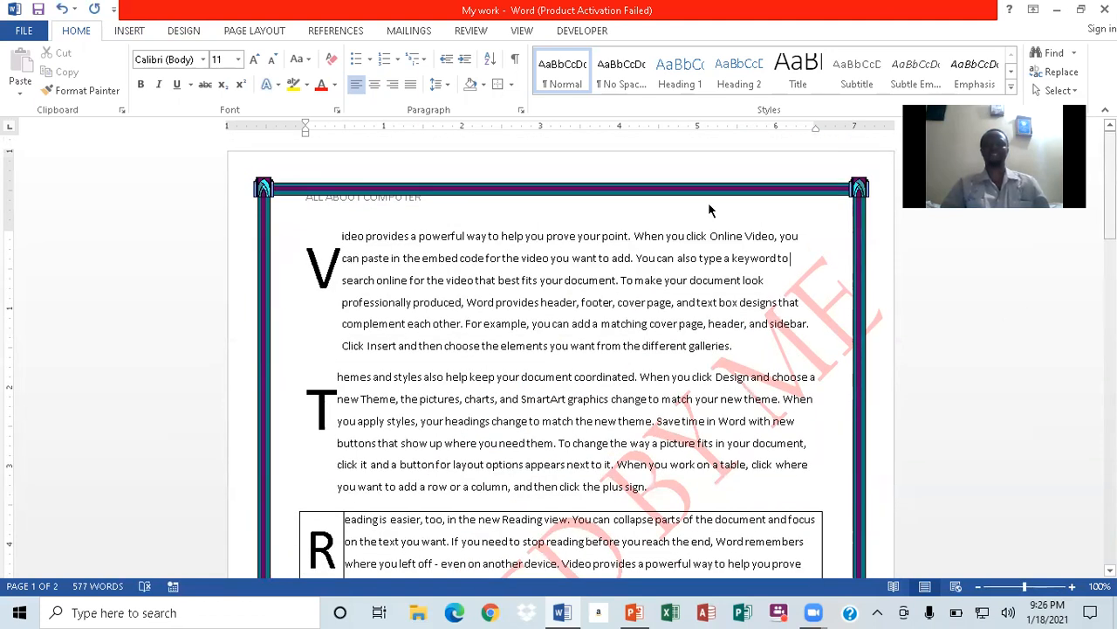
pyautogui.doubleClick(372, 201)
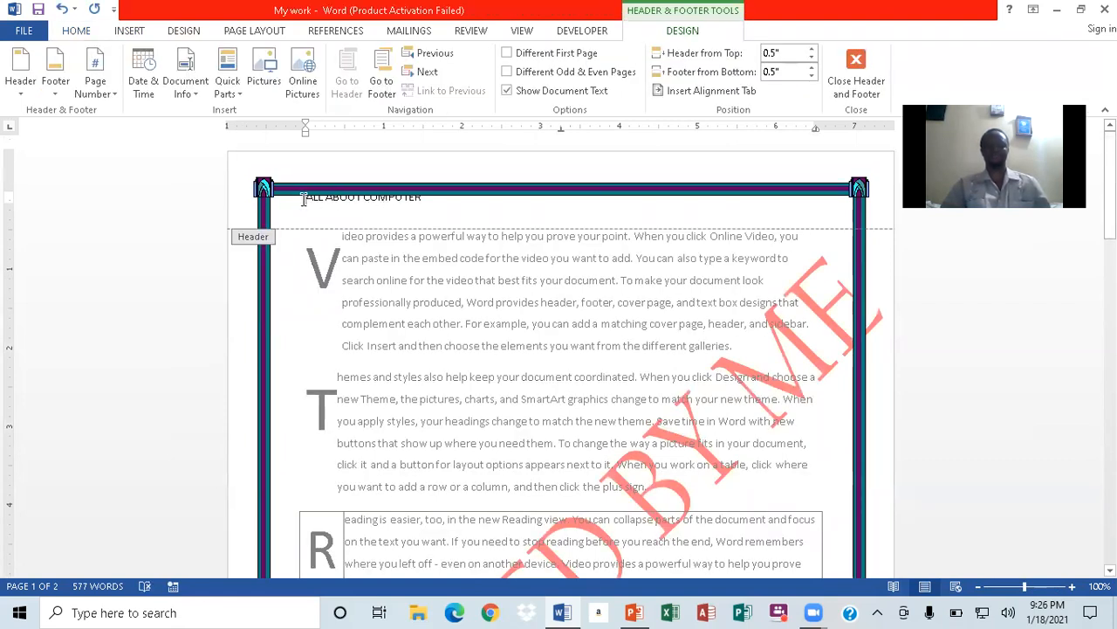
pyautogui.moveTo(304, 199); pyautogui.dragTo(406, 202)
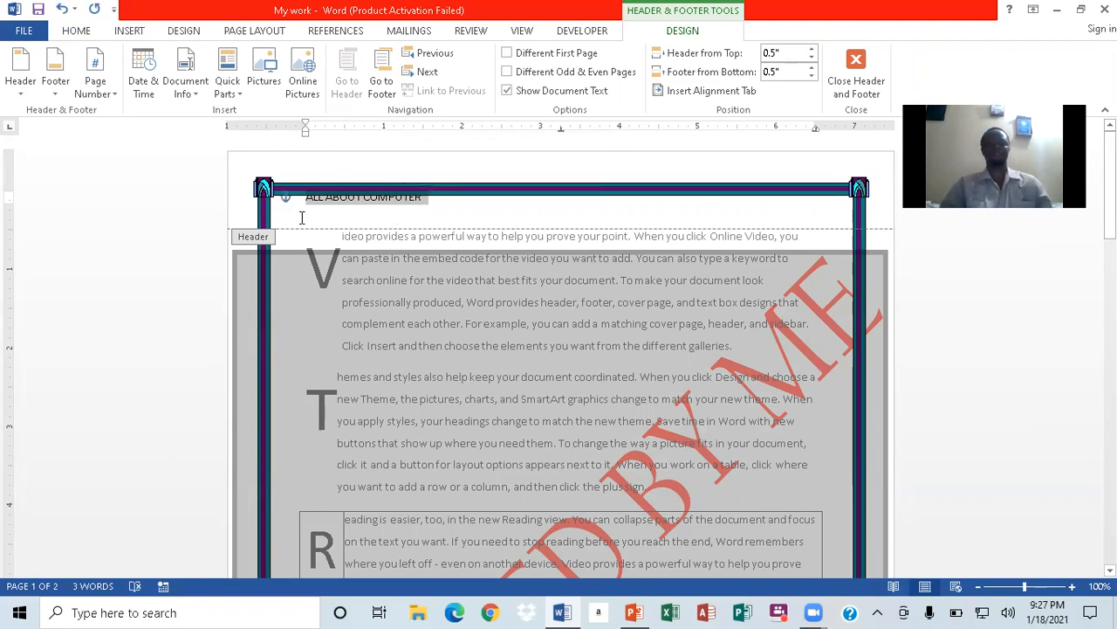
pyautogui.click(855, 62)
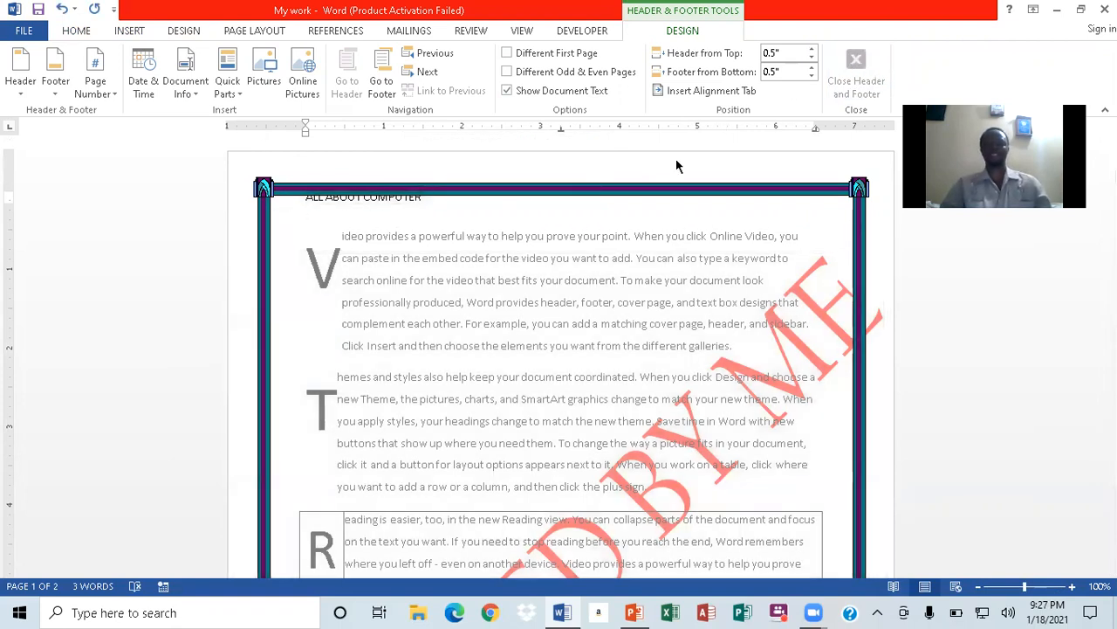
# Reduce the art page border's width to 4 pt for the whole document.
pyautogui.click(184, 33)
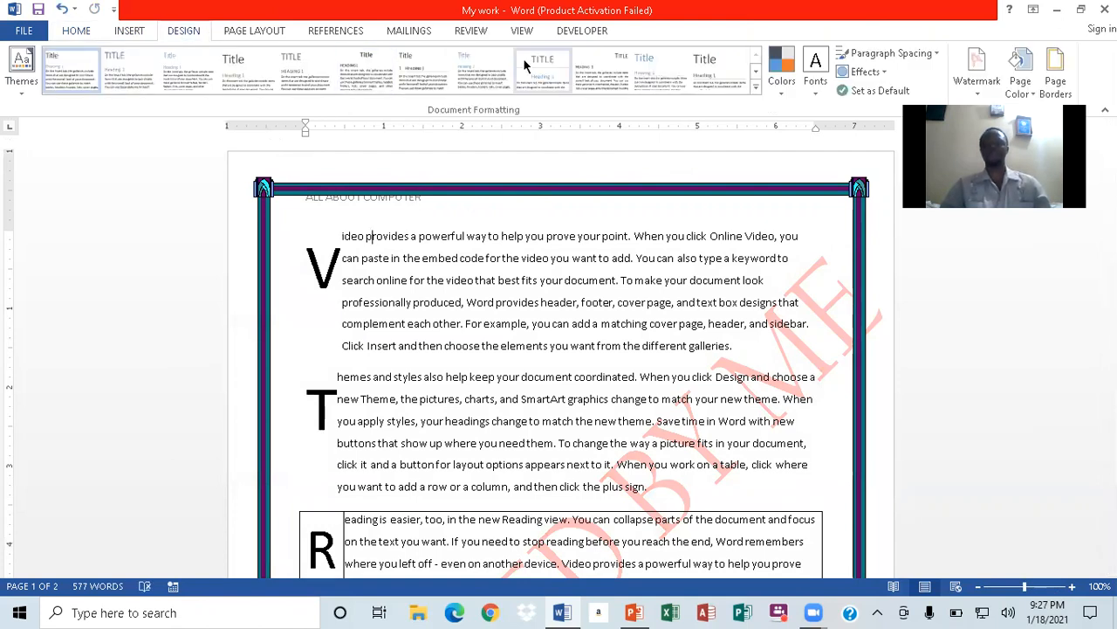
pyautogui.click(1053, 59)
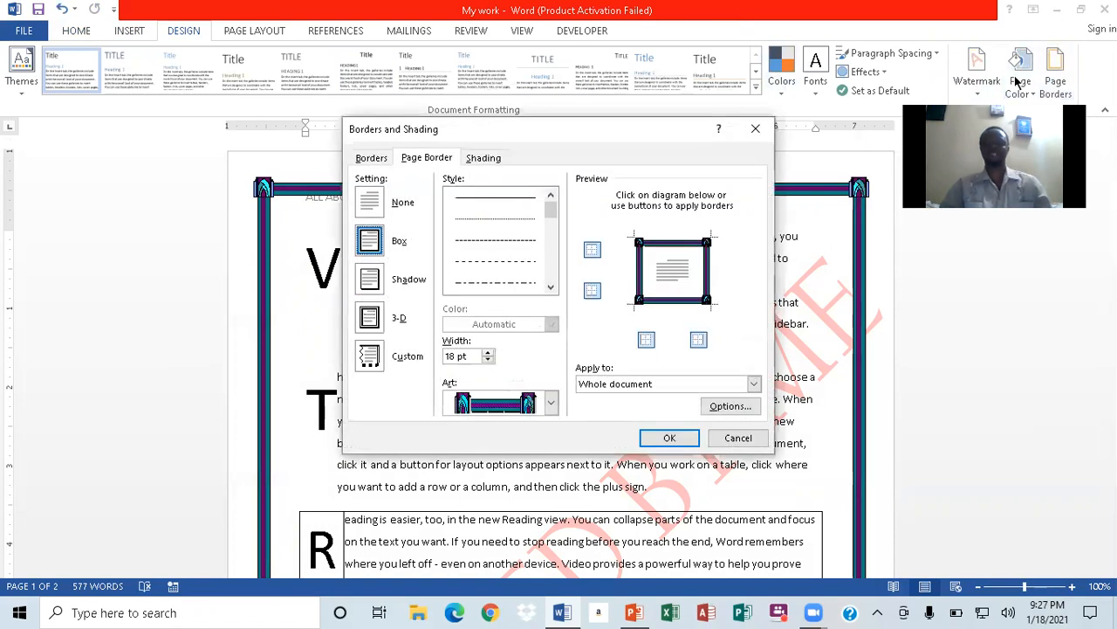
pyautogui.click(487, 353)
pyautogui.click(487, 360)
pyautogui.click(488, 362)
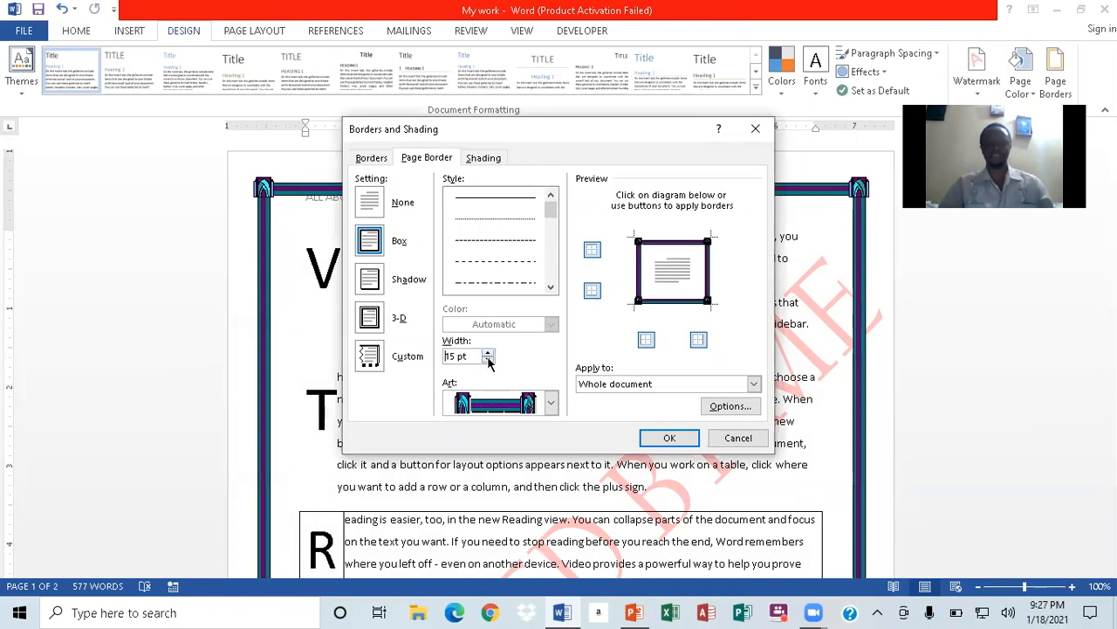
pyautogui.click(488, 360)
pyautogui.click(488, 360)
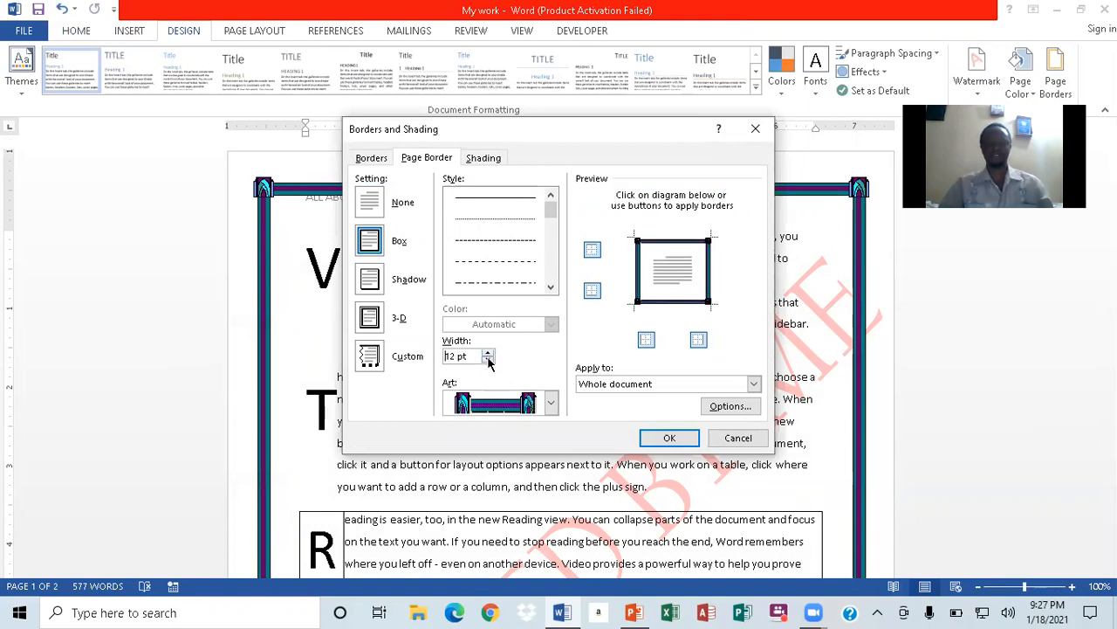
pyautogui.click(488, 360)
pyautogui.click(488, 360)
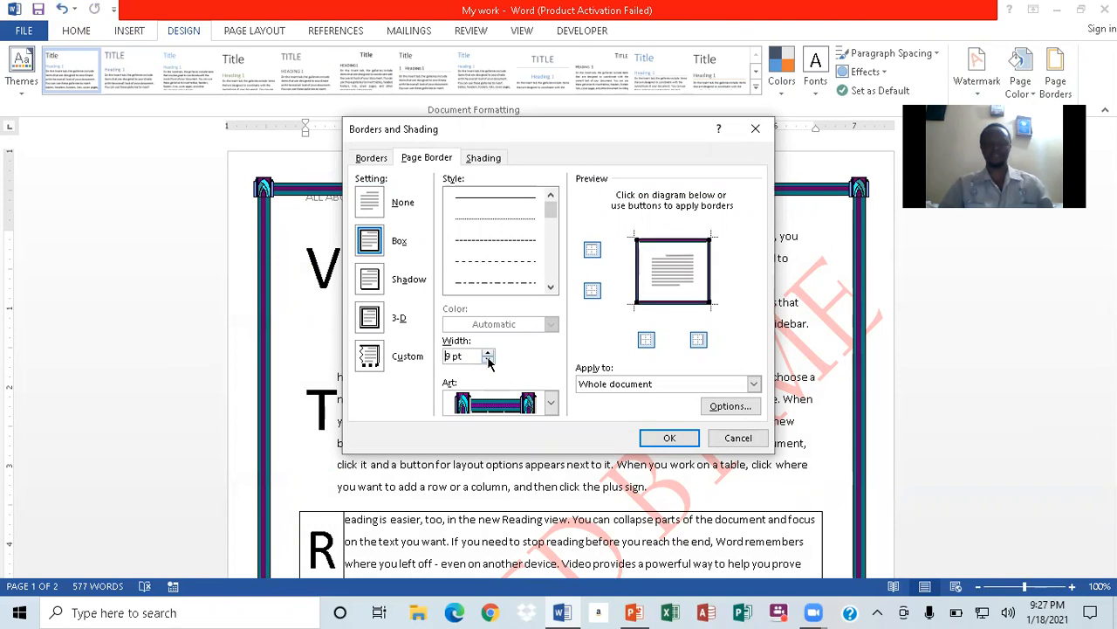
pyautogui.click(488, 361)
pyautogui.click(488, 361)
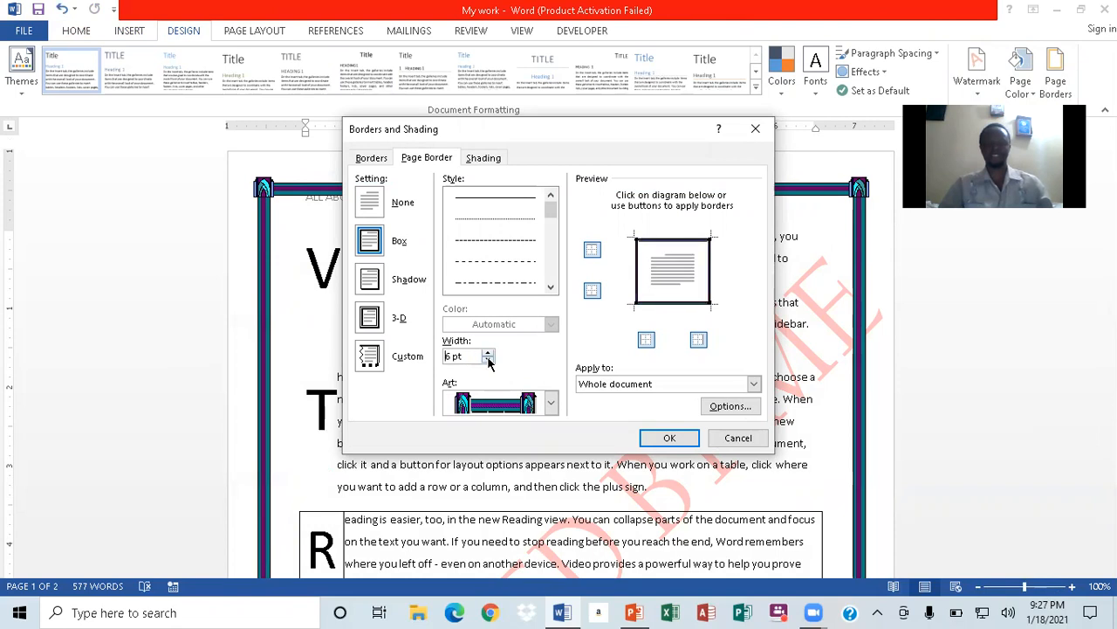
pyautogui.click(488, 361)
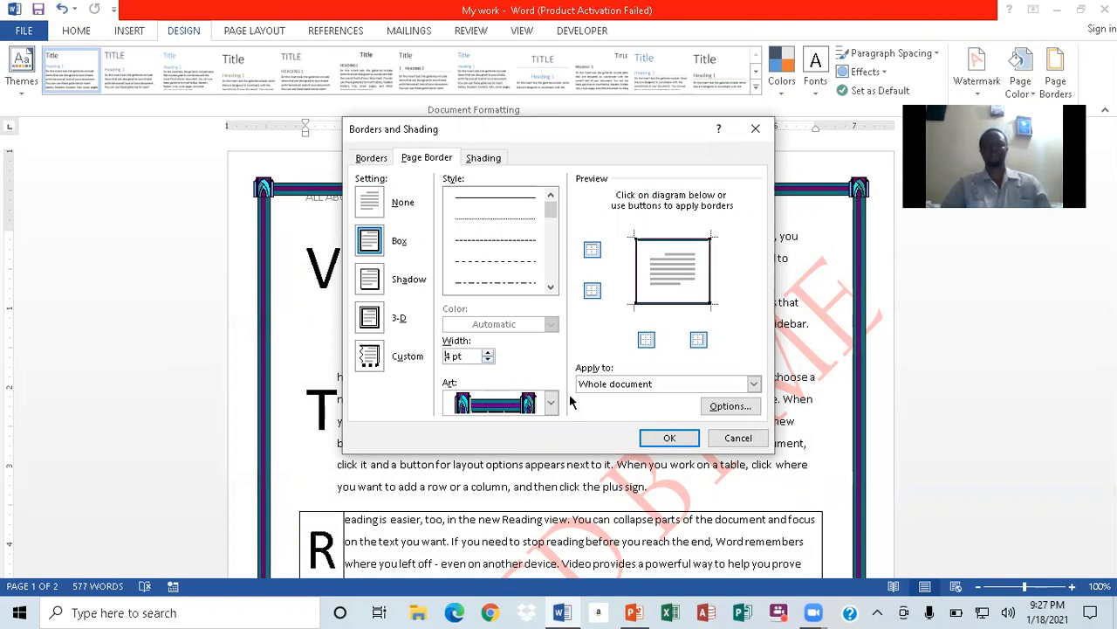
pyautogui.click(667, 435)
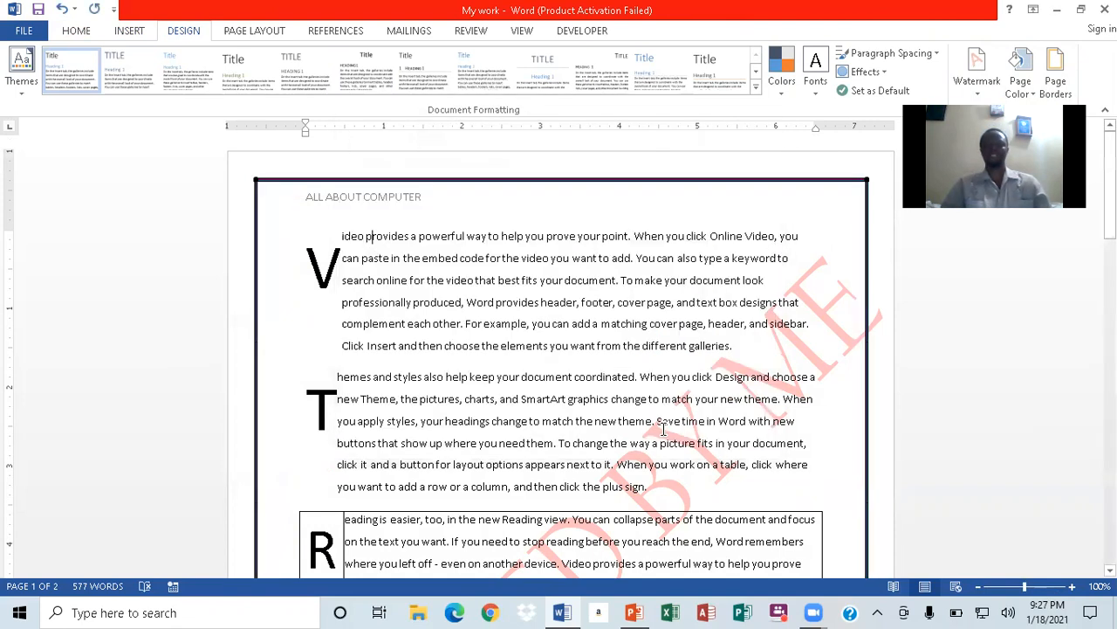
# Set the font size of the header text ALL ABOUT COMPUTER to 20.
pyautogui.doubleClick(399, 194)
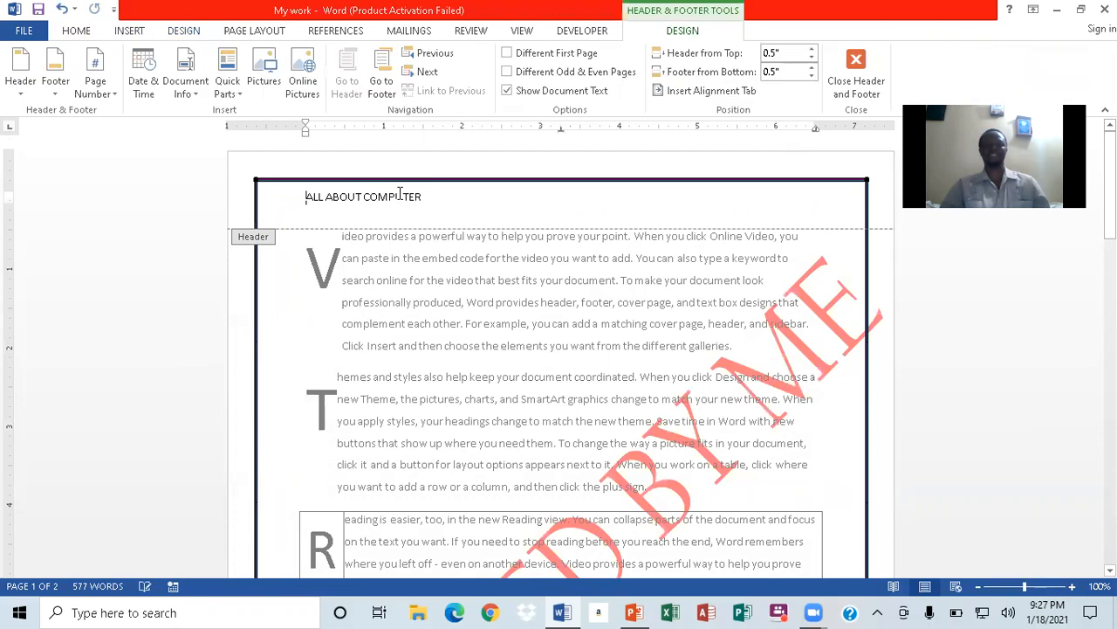
pyautogui.moveTo(423, 196)
pyautogui.mouseDown()
pyautogui.moveTo(310, 191)
pyautogui.moveTo(306, 201)
pyautogui.mouseUp()
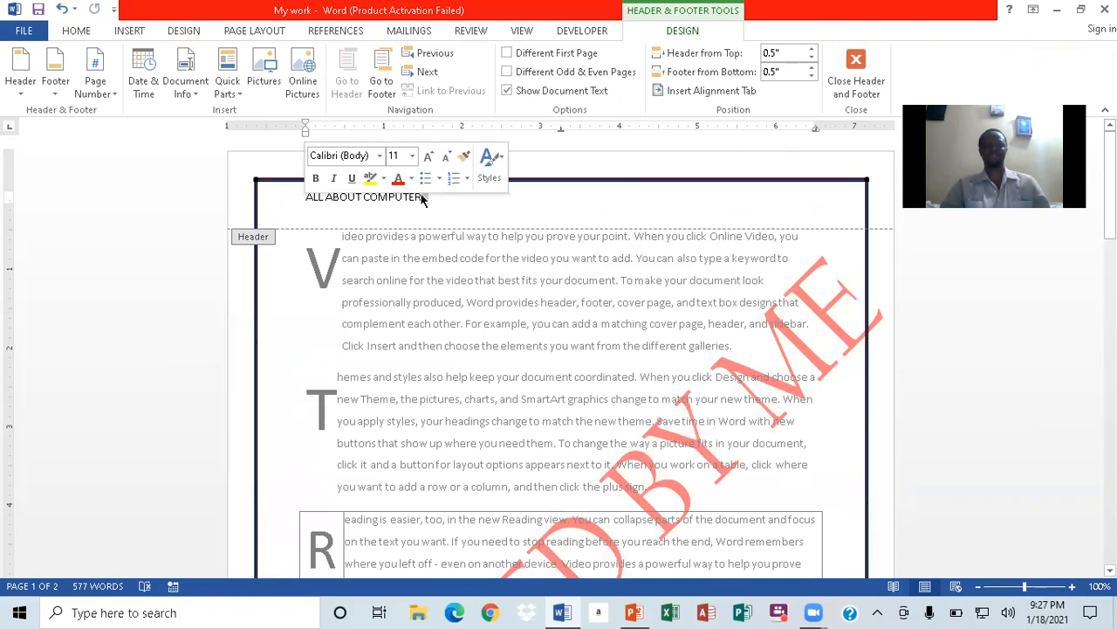
pyautogui.moveTo(307, 199); pyautogui.dragTo(424, 203)
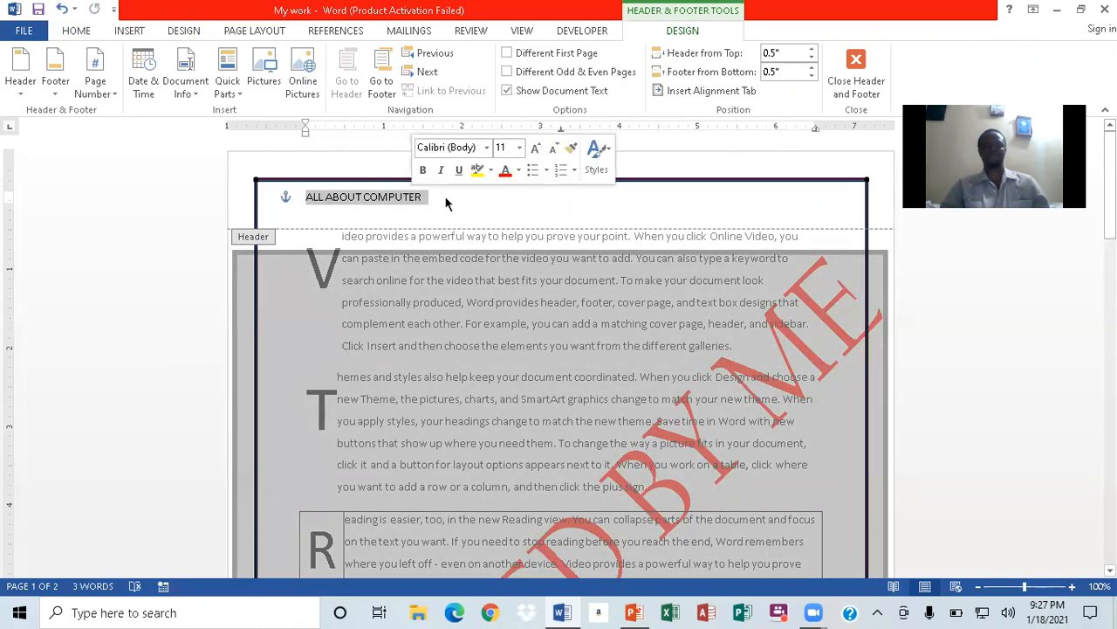
pyautogui.click(445, 202)
pyautogui.moveTo(419, 195); pyautogui.dragTo(314, 196)
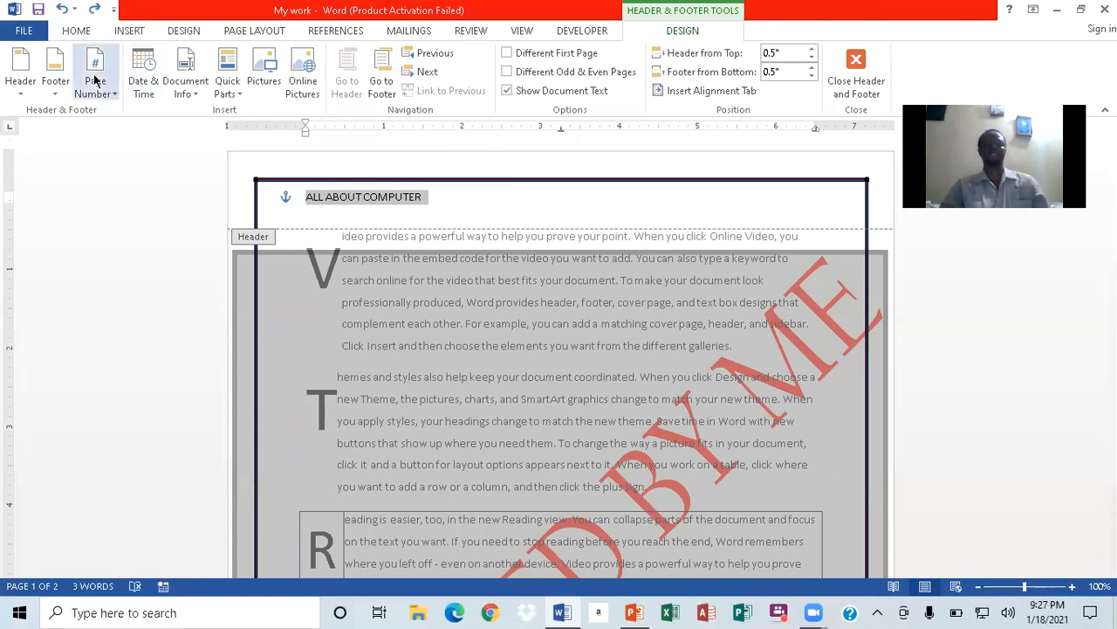
pyautogui.click(76, 31)
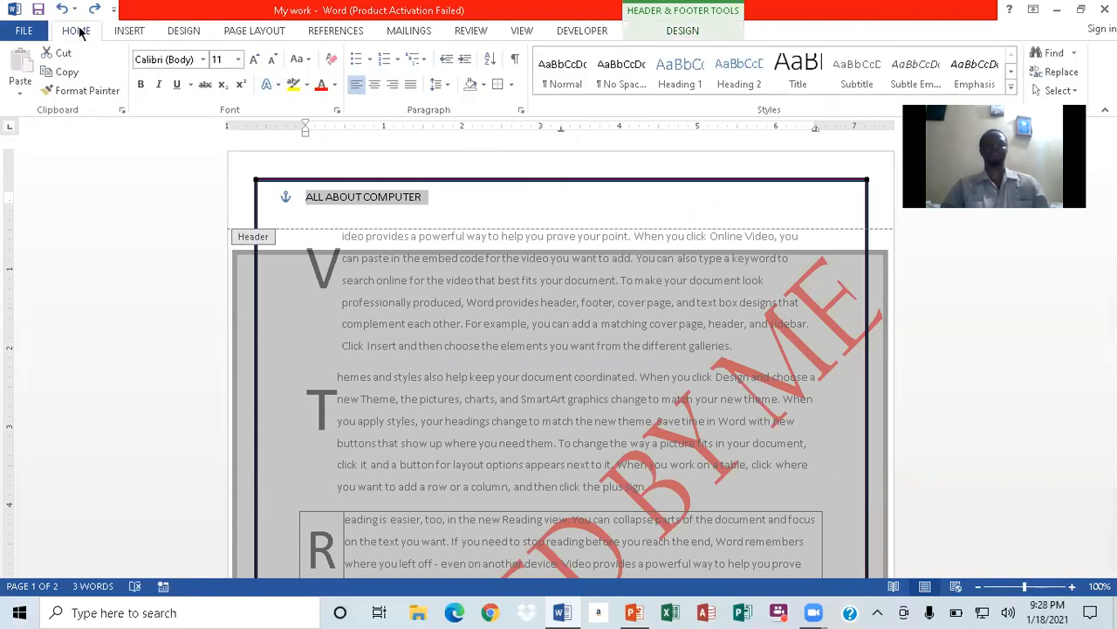
pyautogui.click(238, 59)
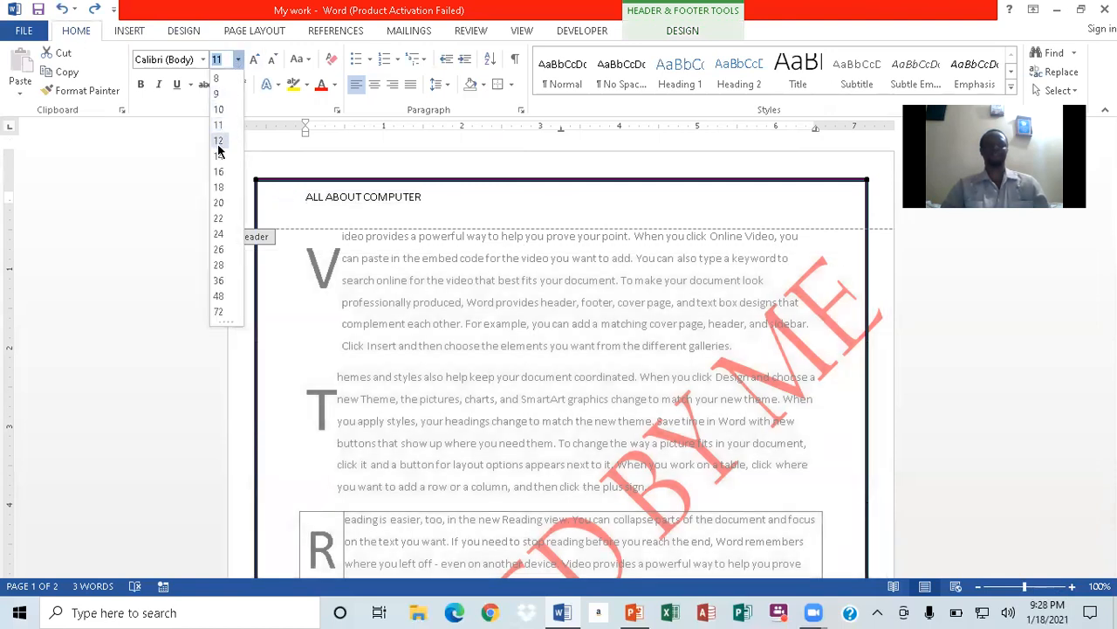
pyautogui.click(223, 204)
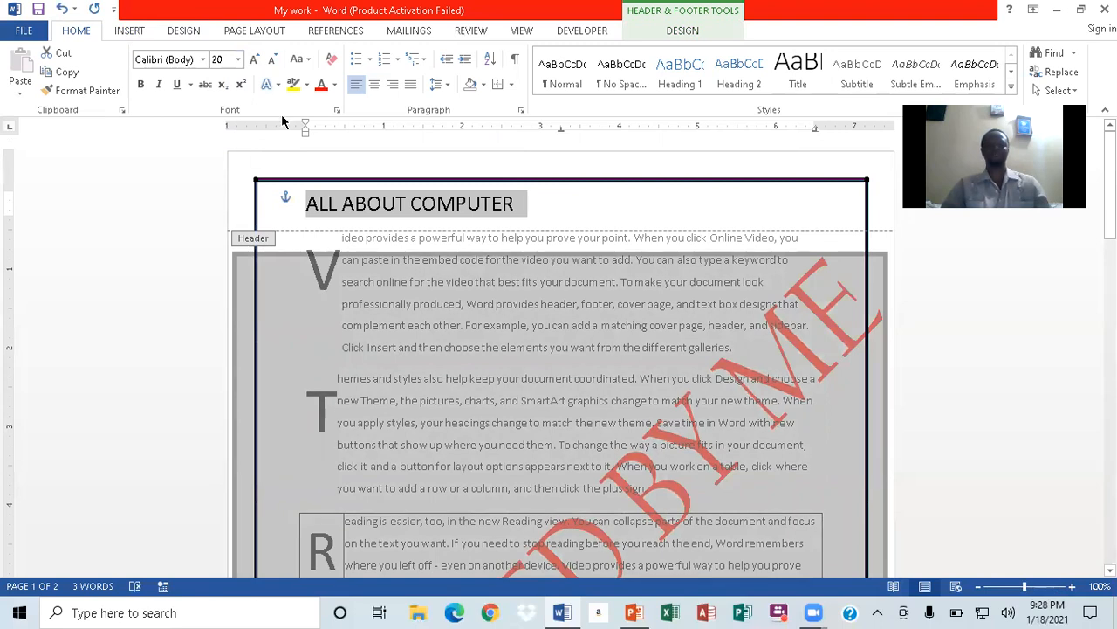
# Color the header text with the standard dark blue and return to the document body.
pyautogui.click(336, 85)
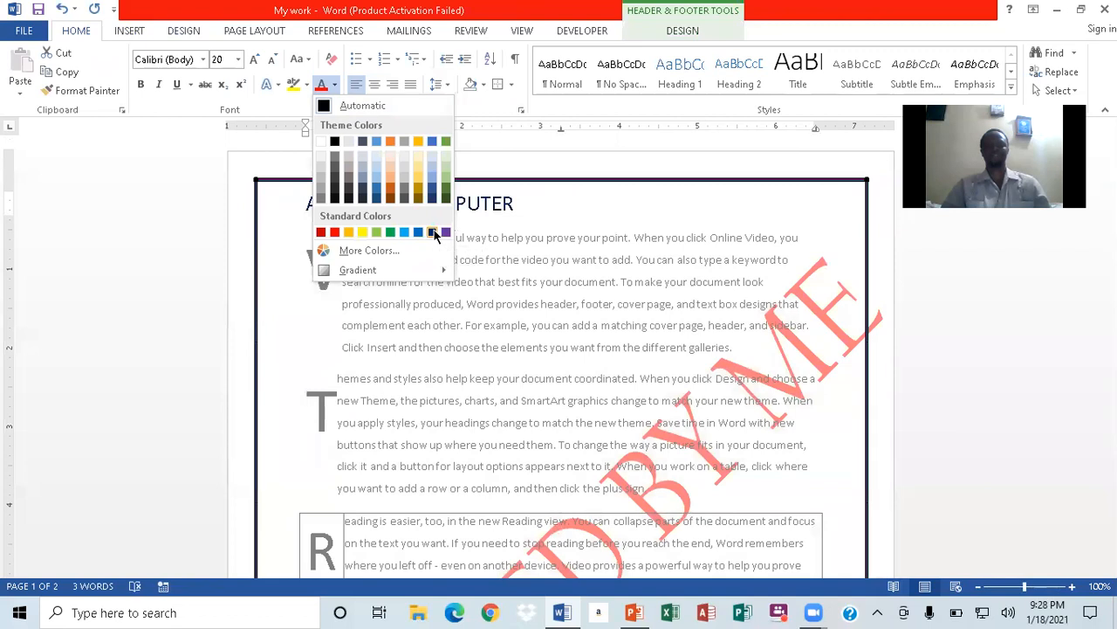
pyautogui.click(434, 232)
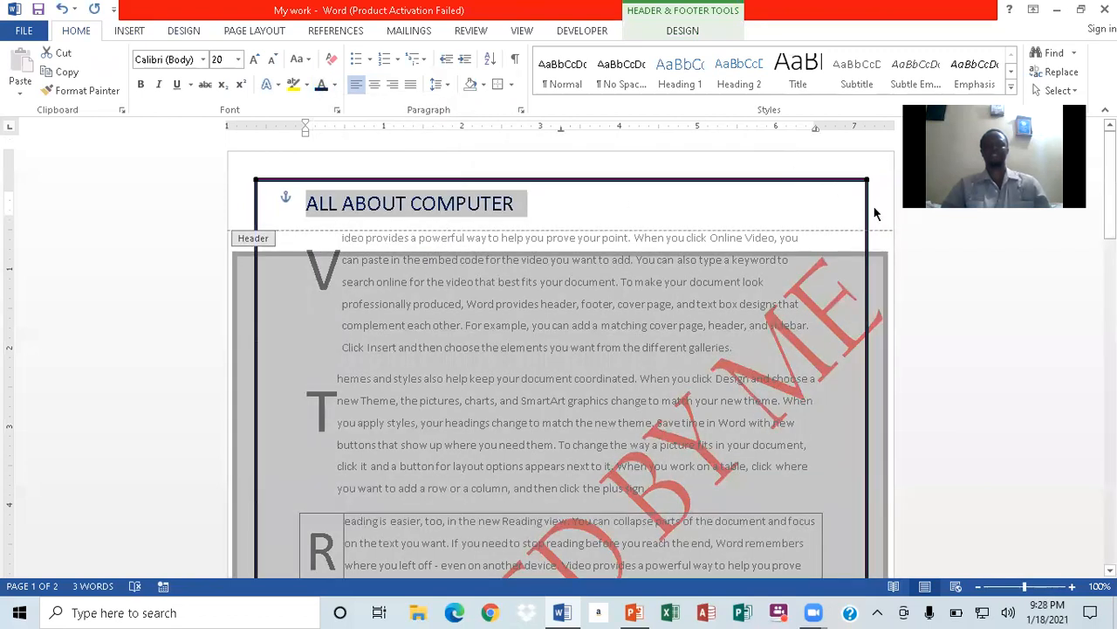
pyautogui.doubleClick(904, 261)
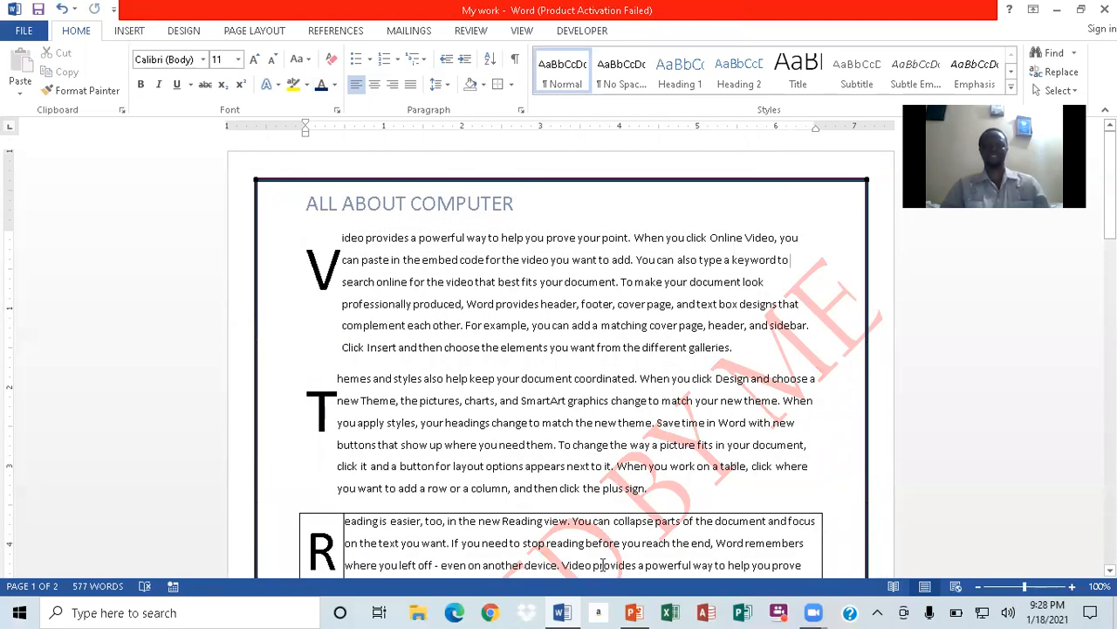
# Check the signature line task in the PowerPoint list and switch back to Word.
pyautogui.click(637, 563)
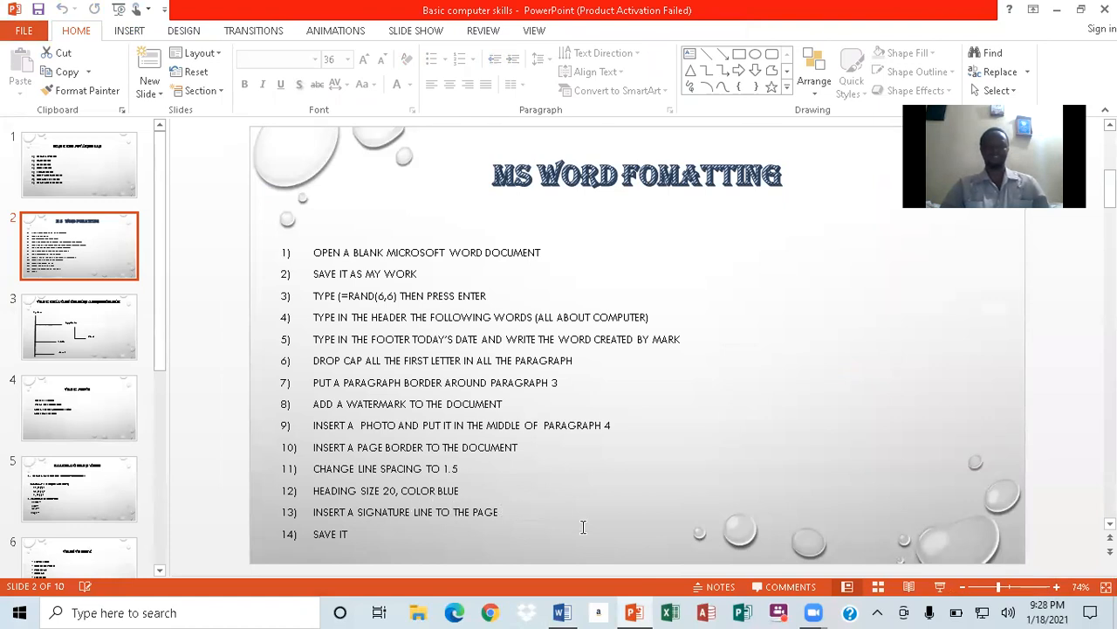
pyautogui.moveTo(561, 611)
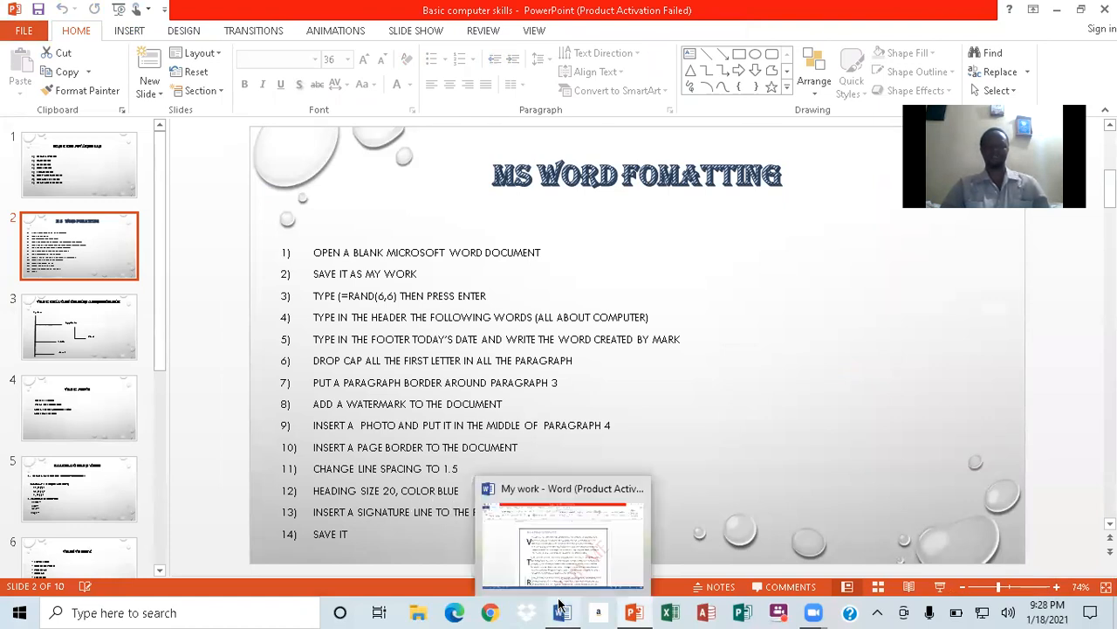
pyautogui.click(566, 570)
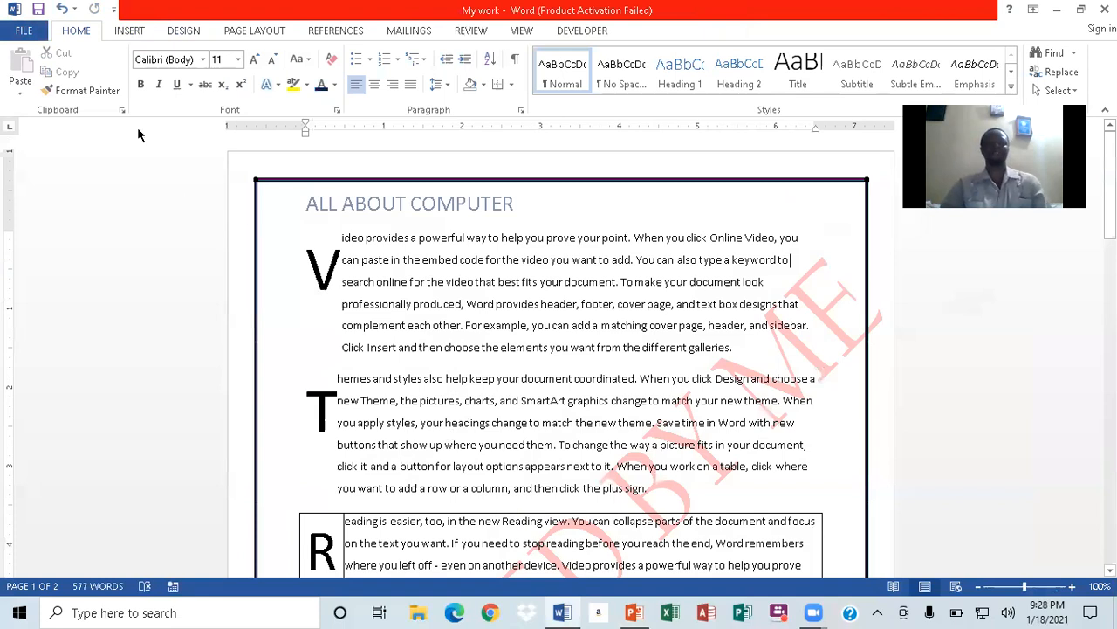
# Insert a Microsoft Office signature line in the first paragraph with the suggested signer's name and title C.E.O, and select it.
pyautogui.click(131, 33)
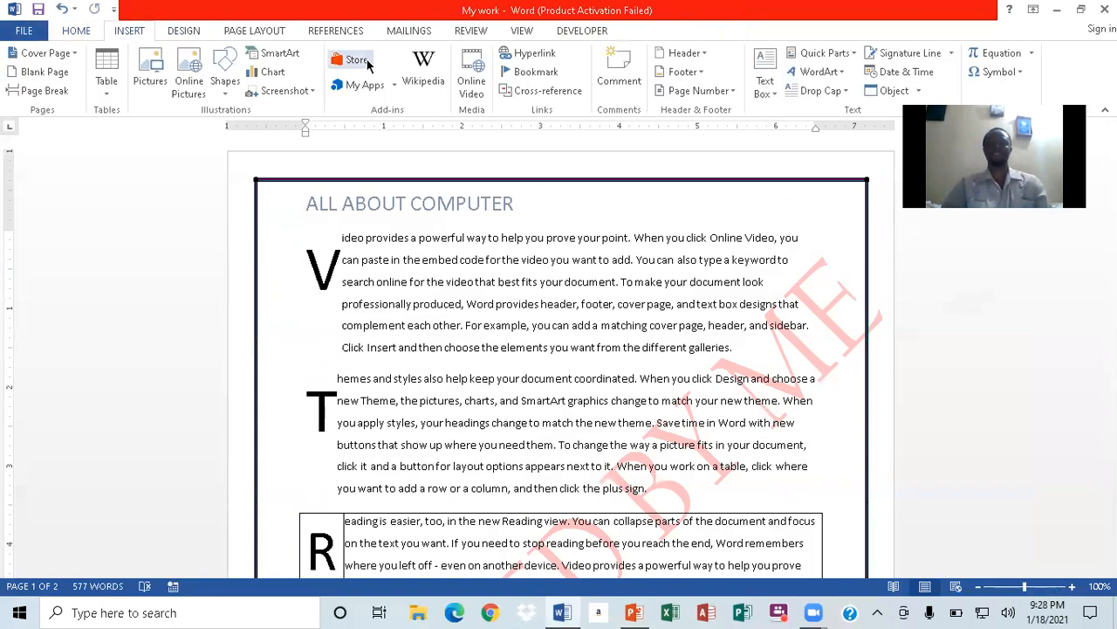
pyautogui.click(953, 54)
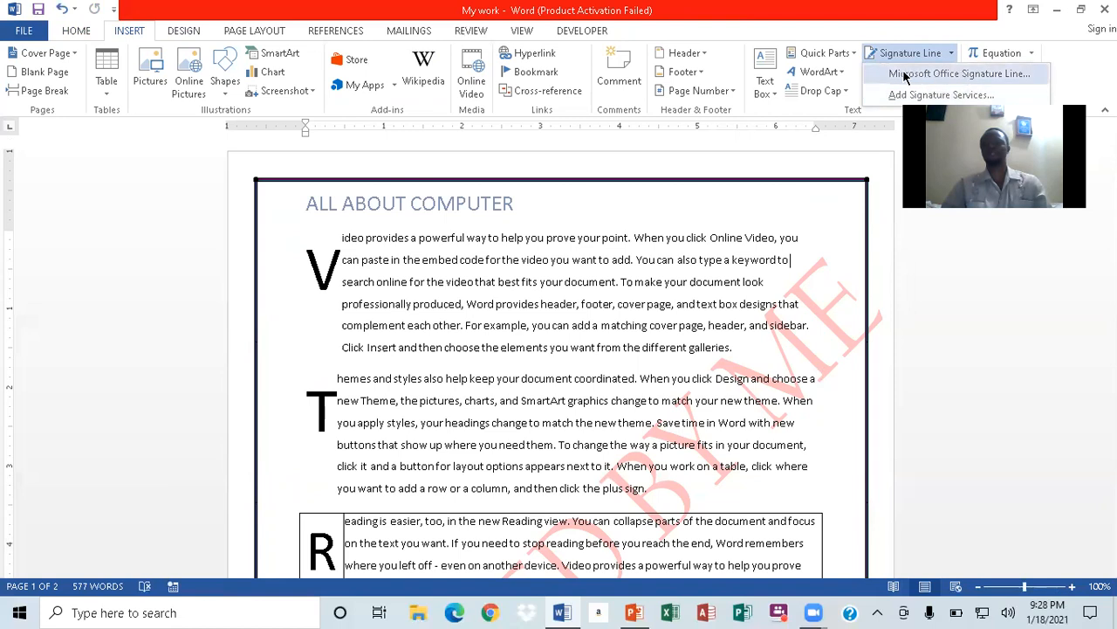
pyautogui.click(977, 74)
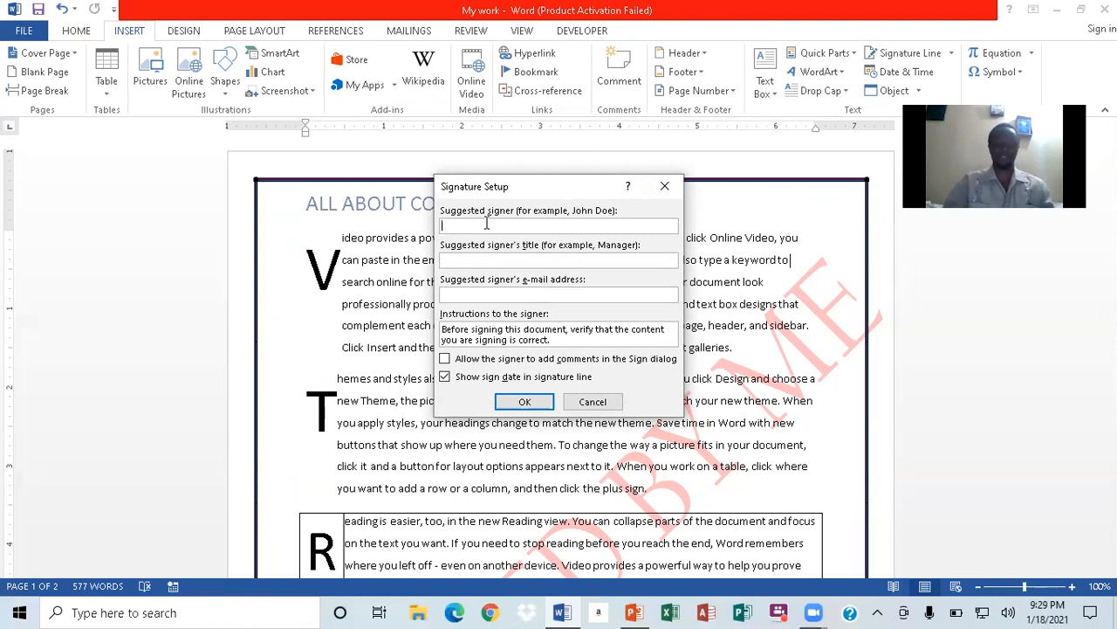
pyautogui.write('Mr')
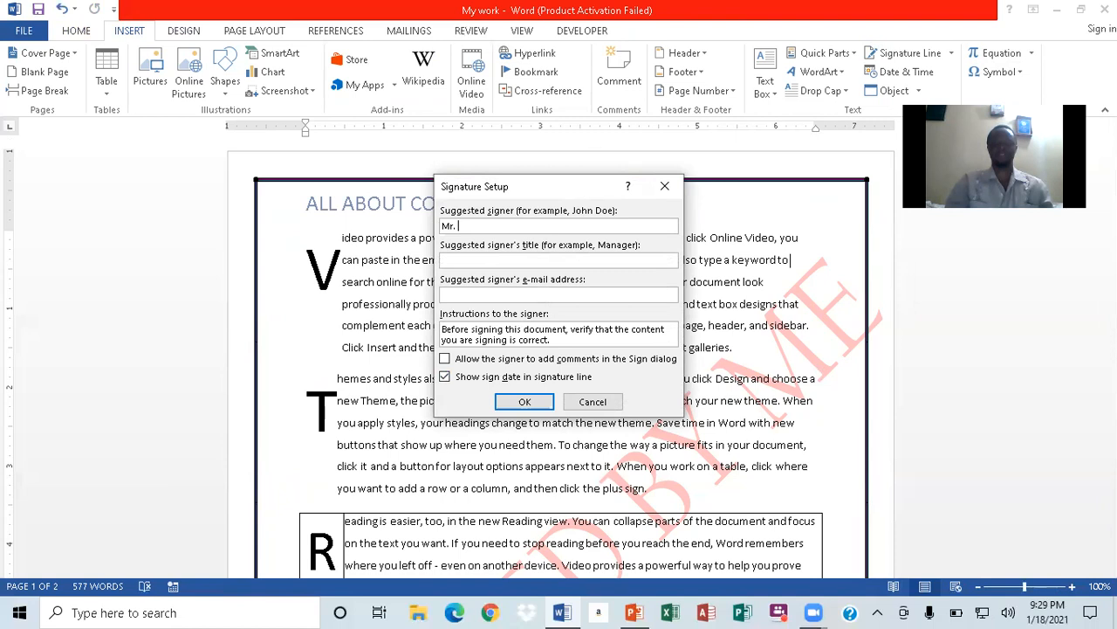
pyautogui.write('. Br')
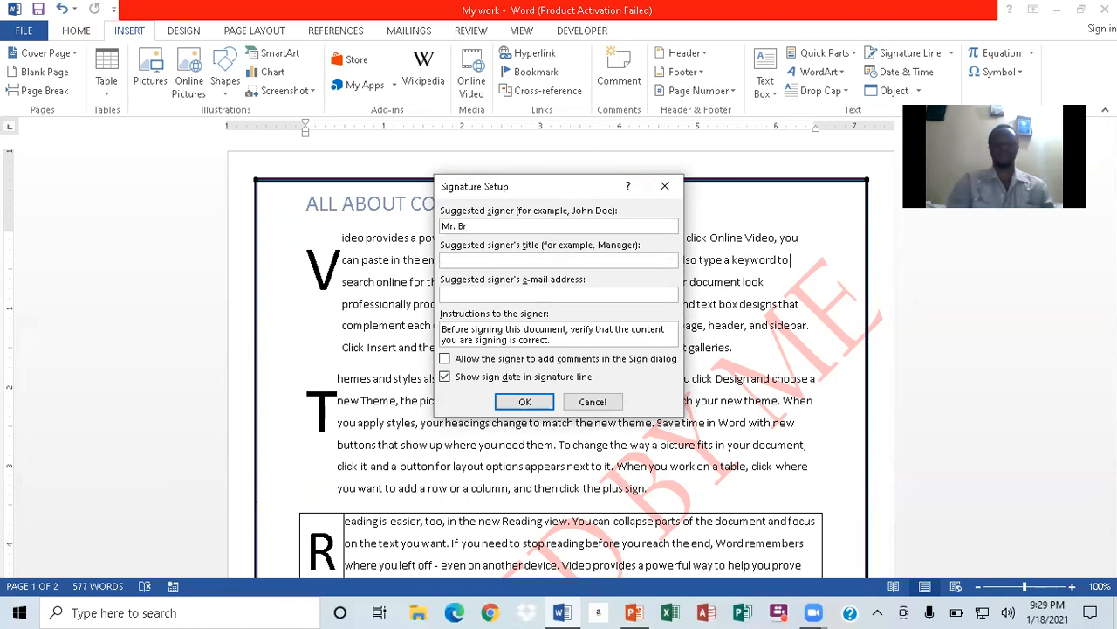
pyautogui.write('own')
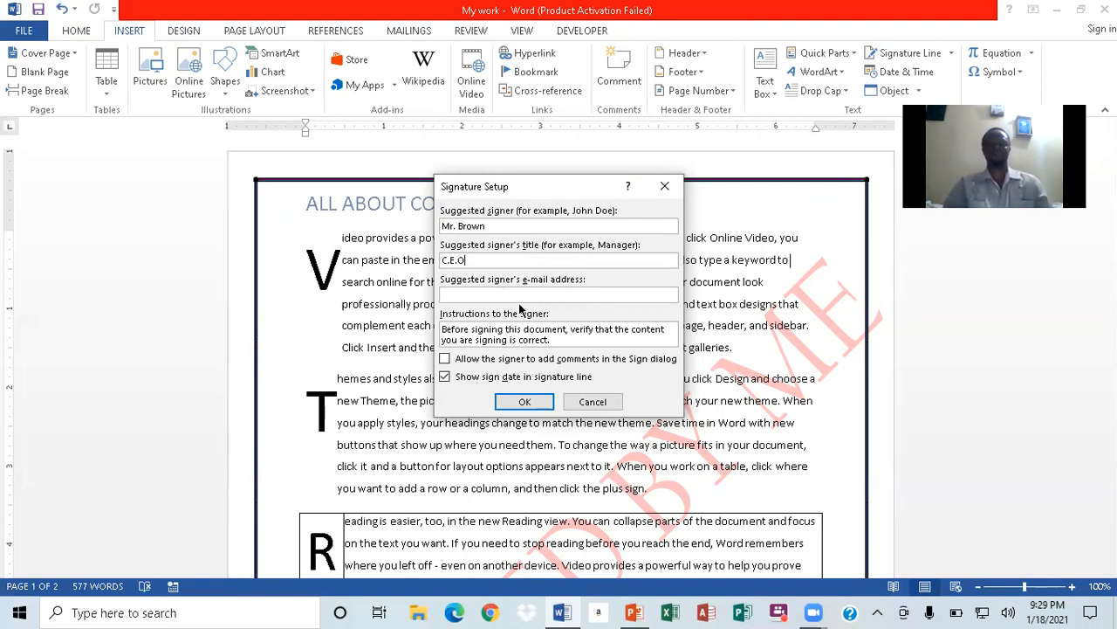
pyautogui.click(517, 403)
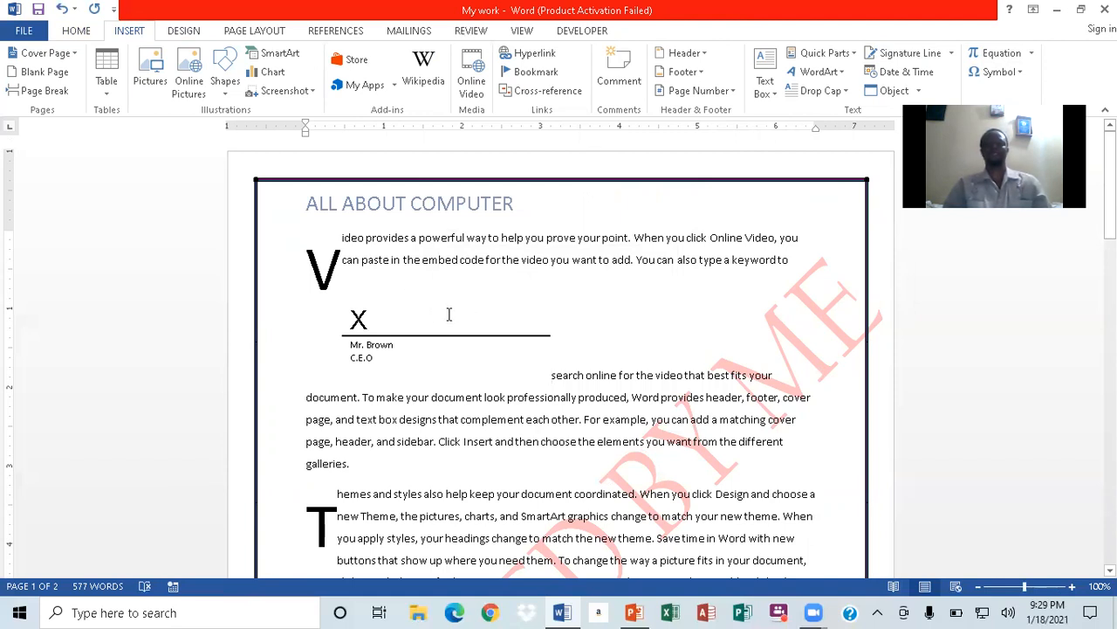
pyautogui.click(419, 330)
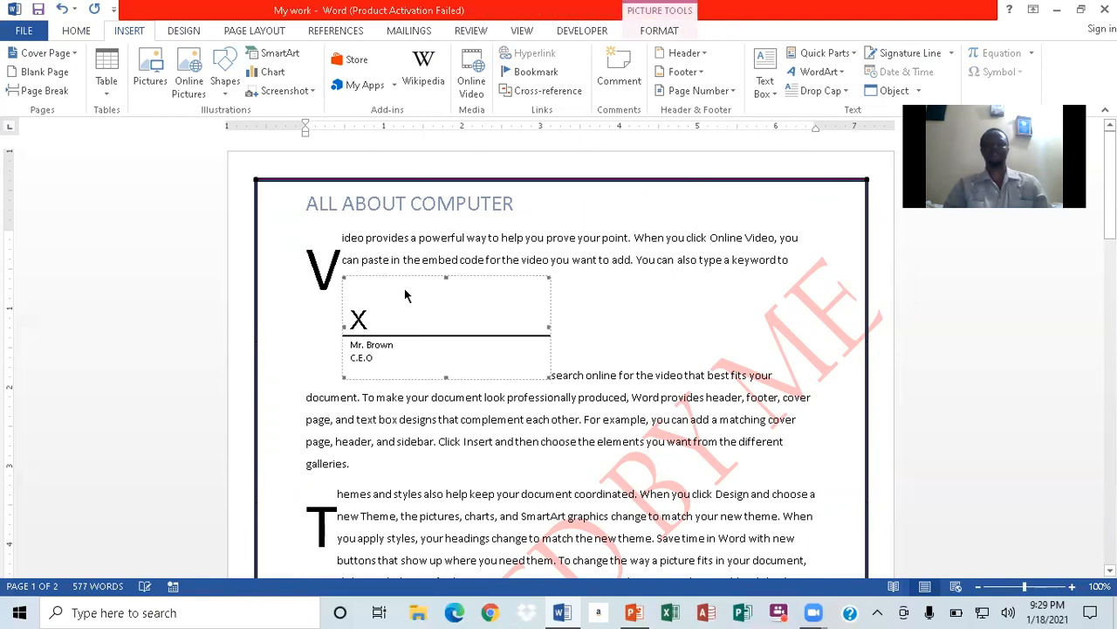
# Position the signature line in the bottom left of the page with square text wrapping and deselect it.
pyautogui.click(656, 33)
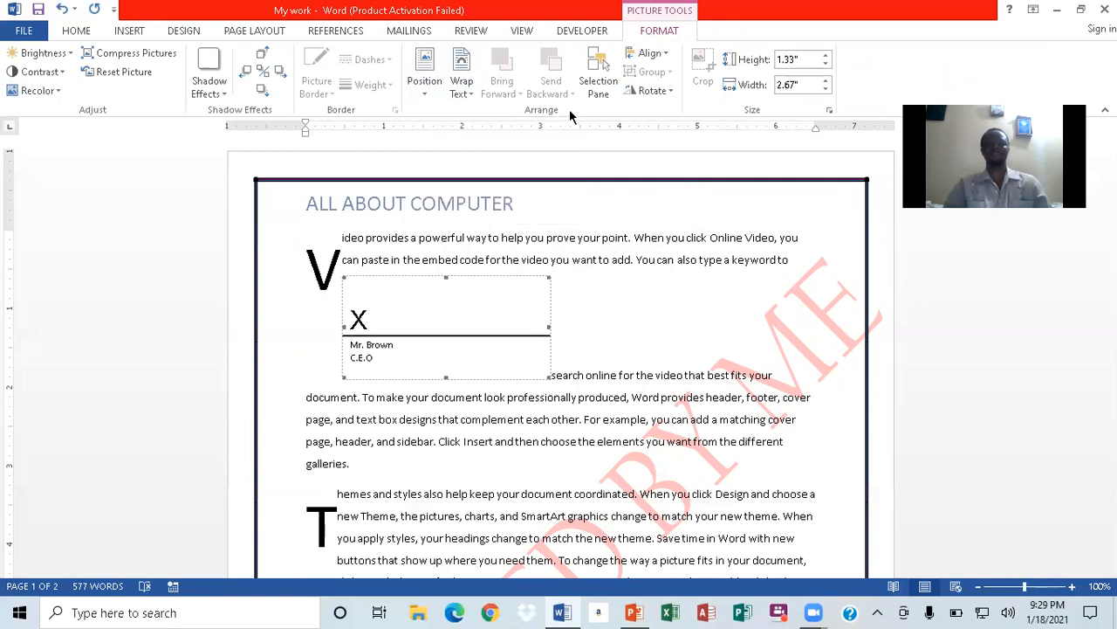
pyautogui.click(426, 96)
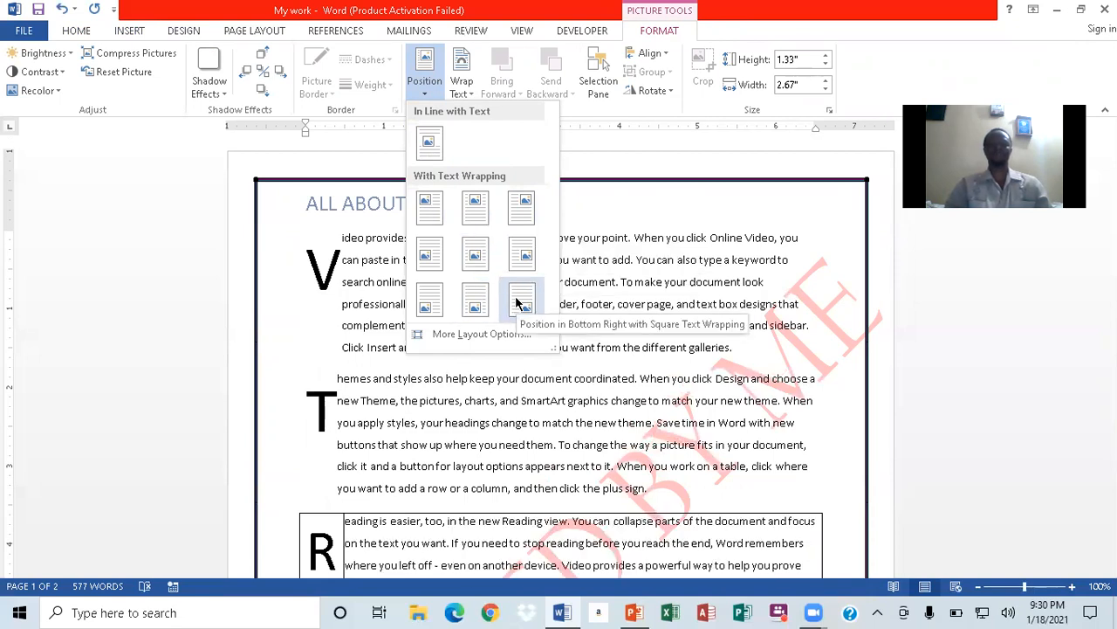
pyautogui.click(424, 308)
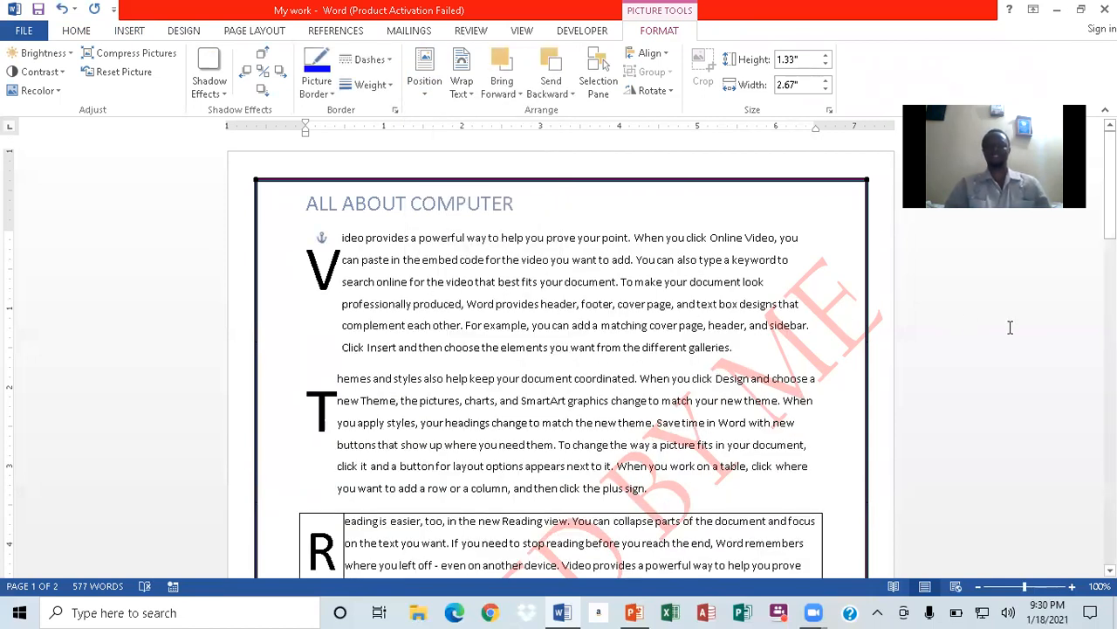
pyautogui.moveTo(1110, 185)
pyautogui.mouseDown()
pyautogui.moveTo(1110, 558)
pyautogui.moveTo(1110, 390)
pyautogui.mouseUp()
pyautogui.click(596, 287)
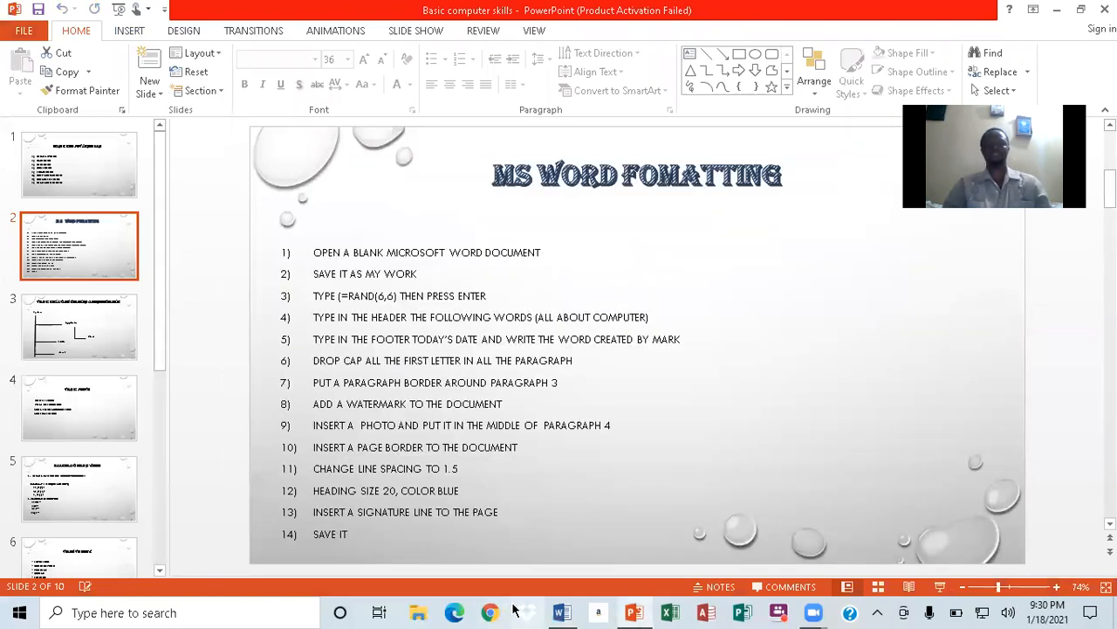
# Switch back to Word to save the My work document, and minimize the open windows to reveal the desktop.
pyautogui.moveTo(563, 611)
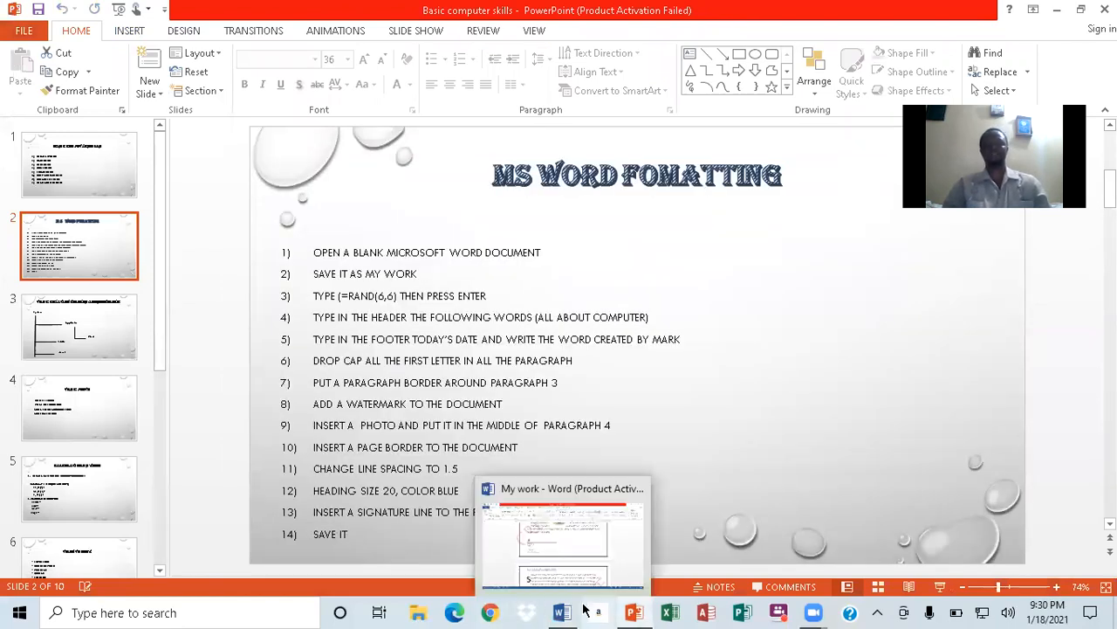
pyautogui.click(575, 559)
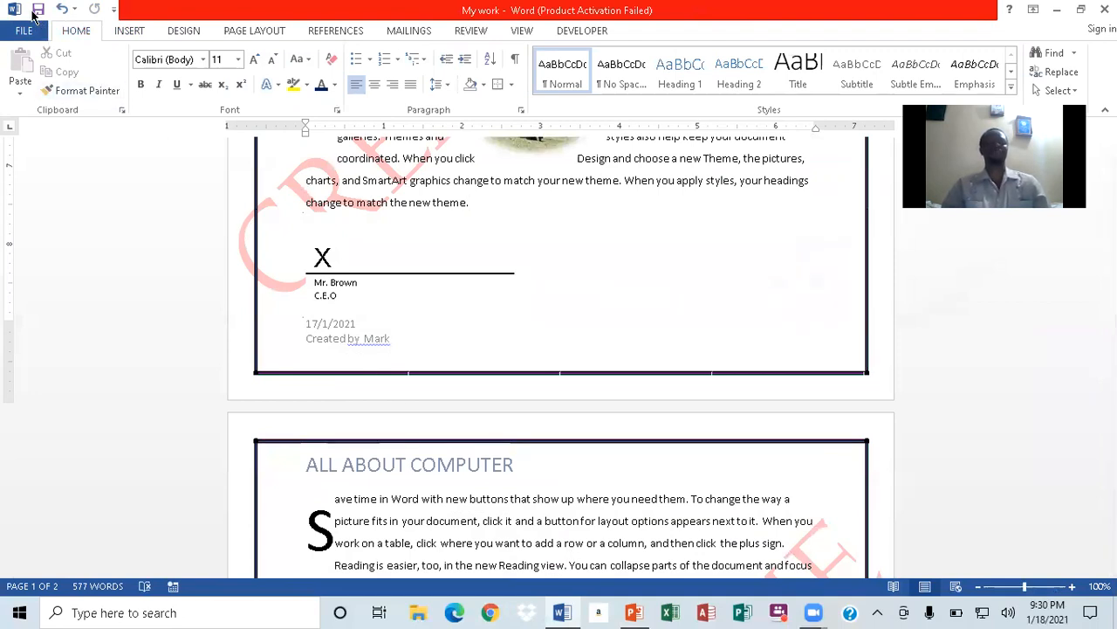
pyautogui.click(38, 10)
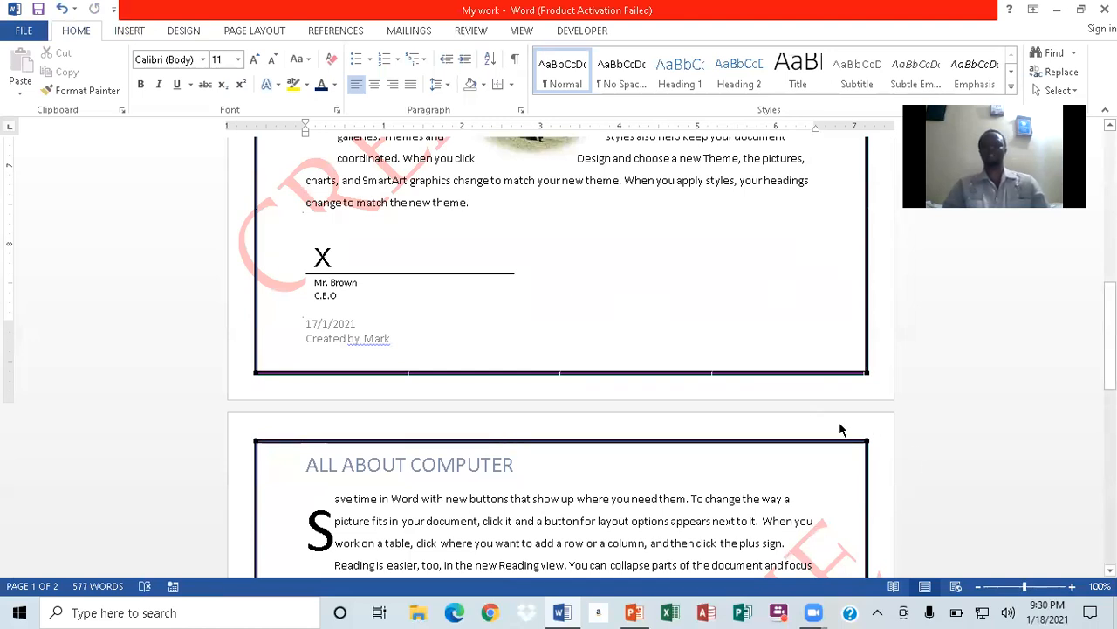
pyautogui.click(1059, 10)
pyautogui.click(1059, 9)
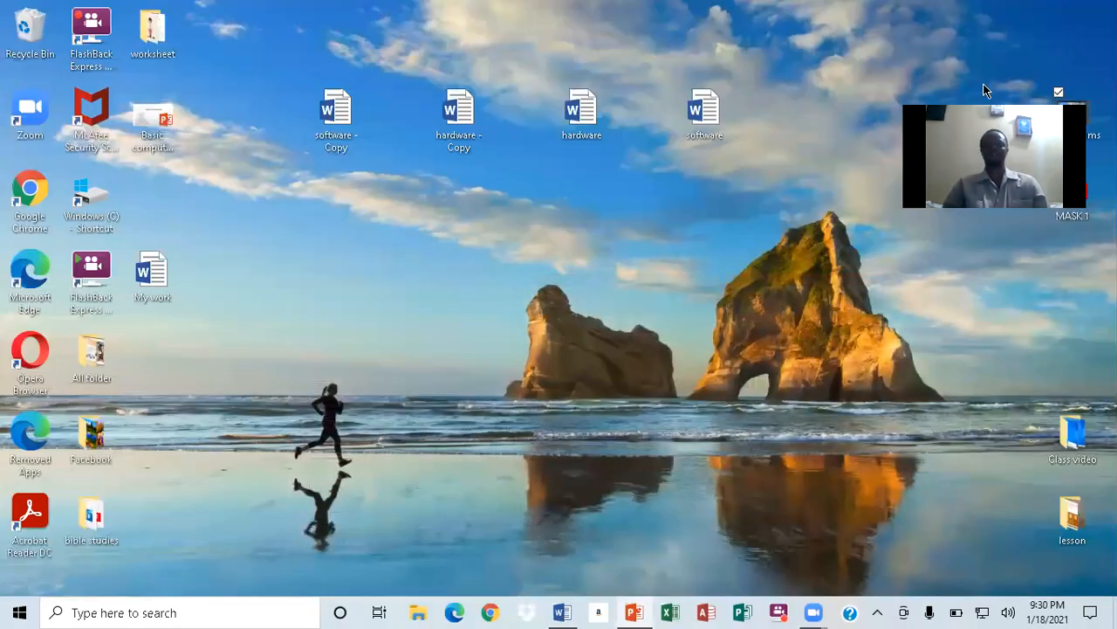